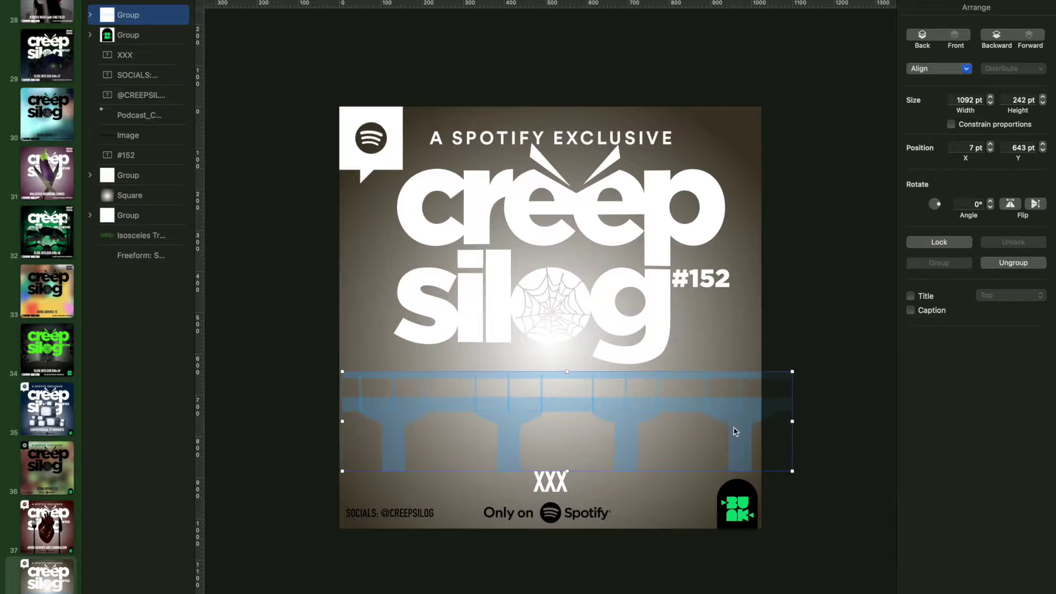
# - Fill the bridge group with black and set its opacity to 100%
pyautogui.click(943, 94)
pyautogui.click(924, 7)
pyautogui.click(924, 173)
pyautogui.moveTo(933, 339); pyautogui.dragTo(968, 339)
pyautogui.click(758, 351)
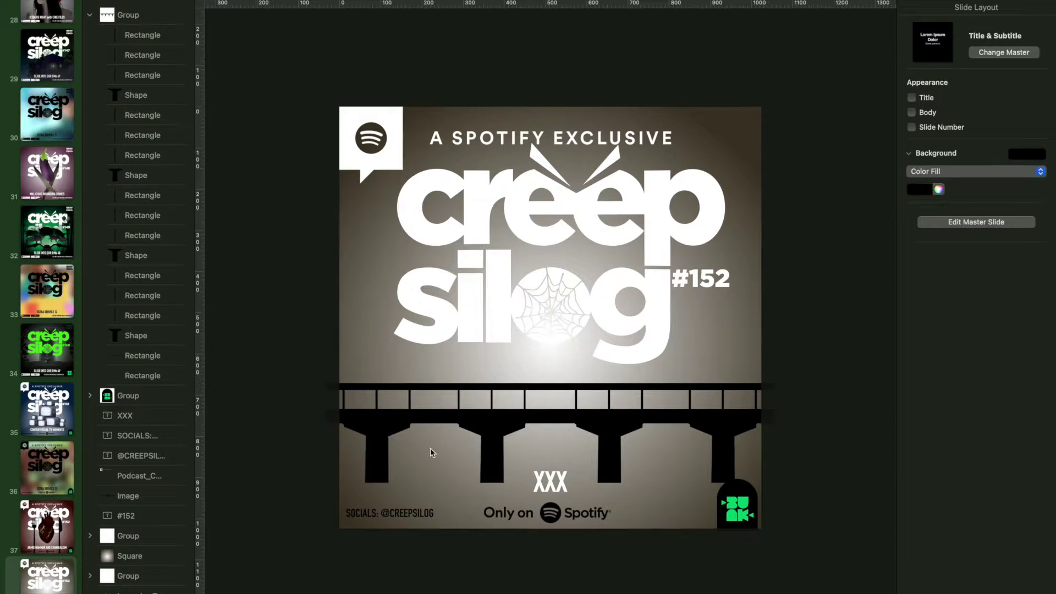
# - Extend the four bridge pillars down to the lower edge of the cover
pyautogui.click(377, 462)
pyautogui.moveTo(376, 482); pyautogui.dragTo(373, 524)
pyautogui.click(491, 462)
pyautogui.moveTo(491, 482); pyautogui.dragTo(491, 528)
pyautogui.click(609, 462)
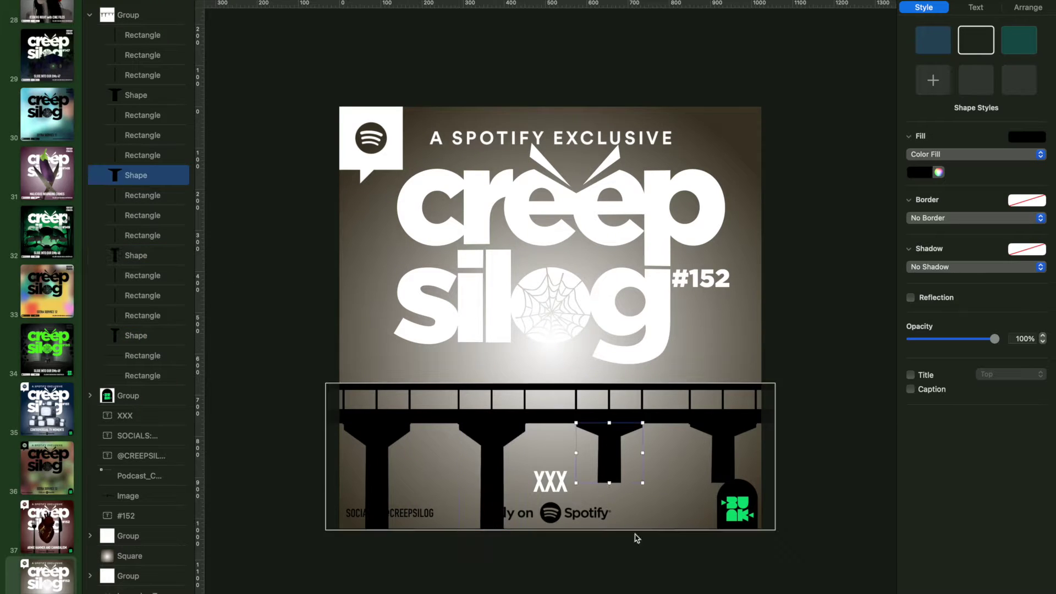
pyautogui.moveTo(609, 483); pyautogui.dragTo(610, 528)
pyautogui.click(136, 95)
# - Recolour all the shapes in the bridge group dark brown
pyautogui.click(143, 35)
pyautogui.keyDown('shift'); pyautogui.click(143, 375); pyautogui.keyUp('shift')
pyautogui.click(938, 172)
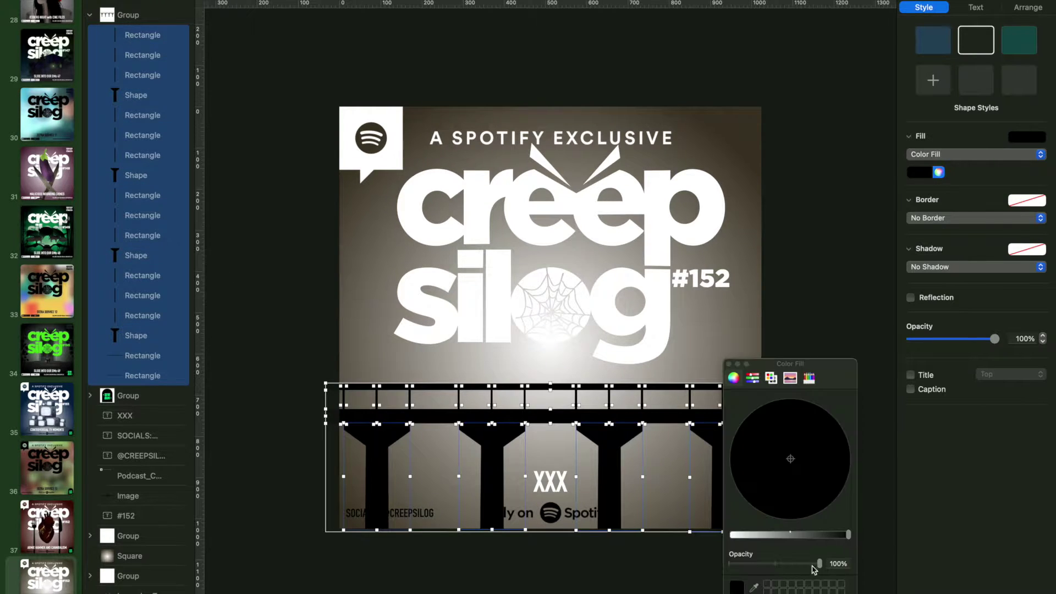
pyautogui.click(785, 323)
# - Paste the bicycle photo onto the cover and fit a blue circle at 91% opacity over its front wheel's rim
pyautogui.press('super+v')
pyautogui.scroll(5, 704, 286)
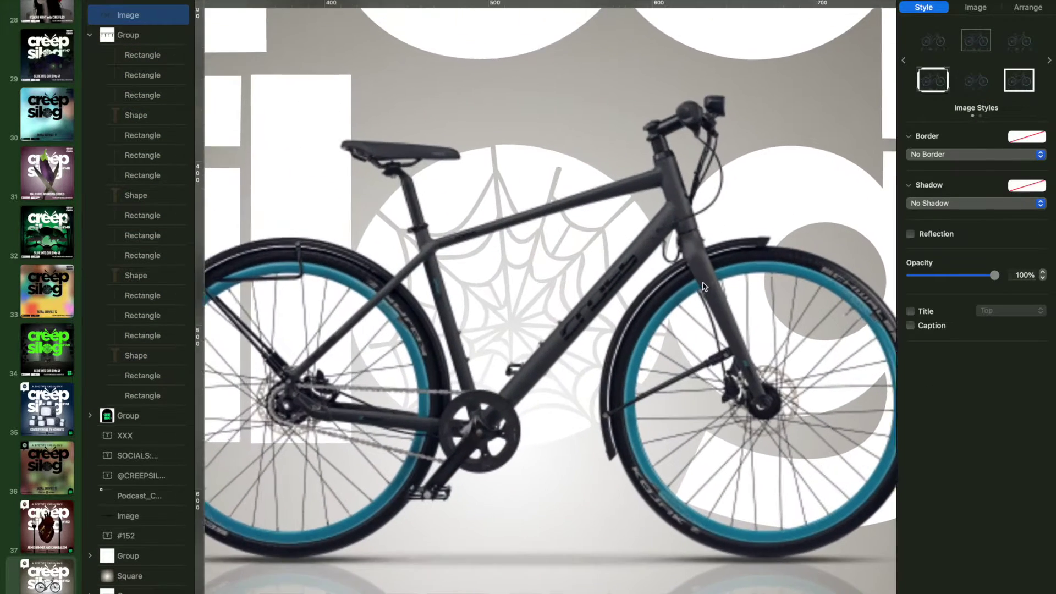
pyautogui.click(607, 2)
pyautogui.click(653, 73)
pyautogui.moveTo(671, 424); pyautogui.dragTo(860, 542)
pyautogui.click(993, 51)
pyautogui.moveTo(592, 274); pyautogui.dragTo(572, 259)
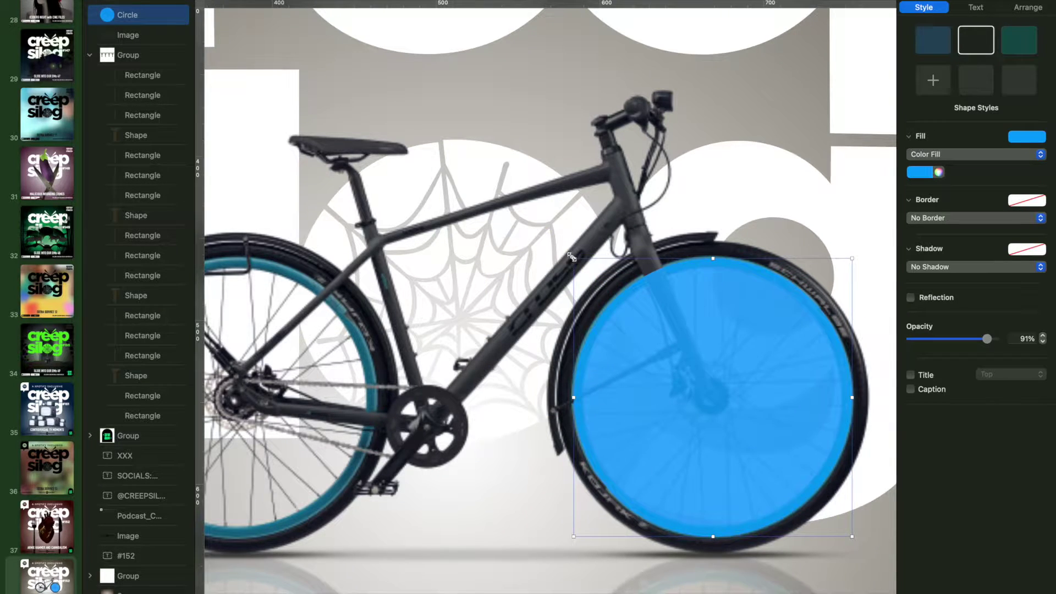
# - Duplicate the circle, make the outer one green and subtract the inner one to form a ring over the front tyre
pyautogui.press('super+d')
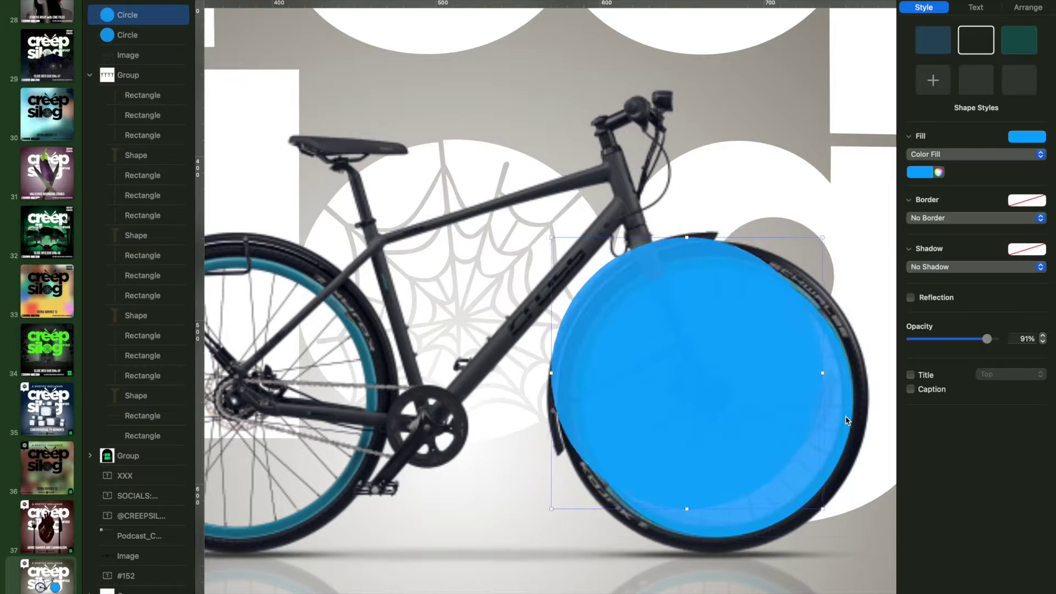
pyautogui.hscroll(3, 847, 421)
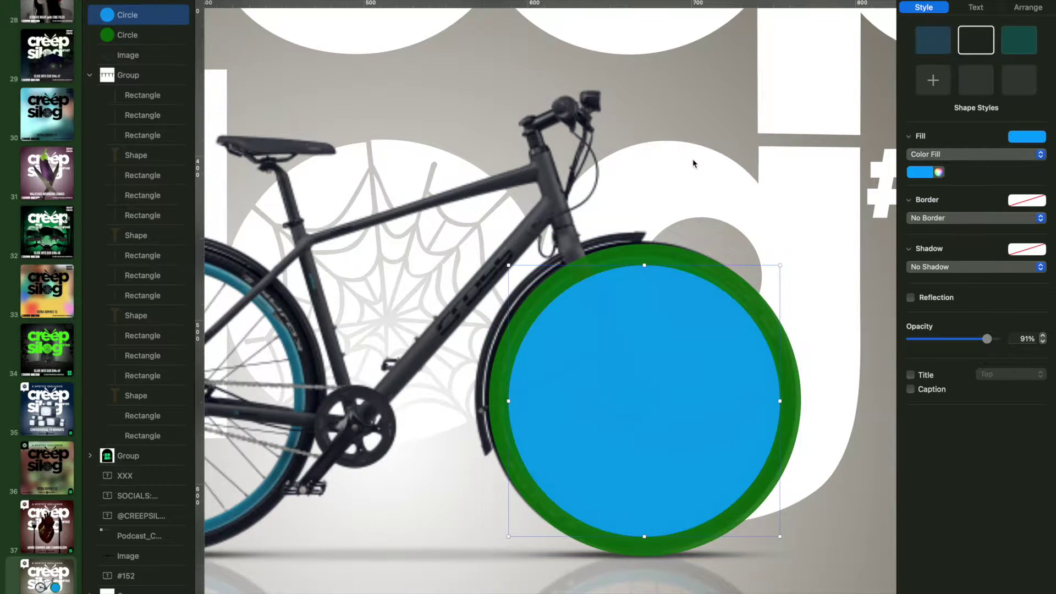
pyautogui.click(1028, 7)
pyautogui.keyDown('shift'); pyautogui.click(498, 402); pyautogui.keyUp('shift')
pyautogui.click(990, 287)
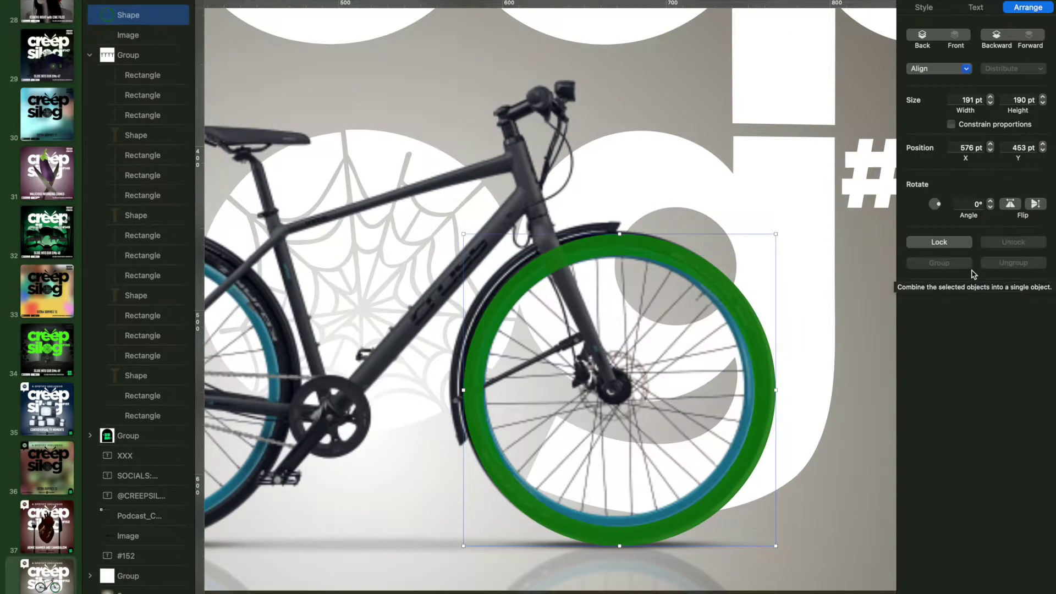
pyautogui.click(764, 544)
# - Place a small circle around the front wheel's hub and style it as an unfilled ring with a black border
pyautogui.click(561, 10)
pyautogui.click(657, 94)
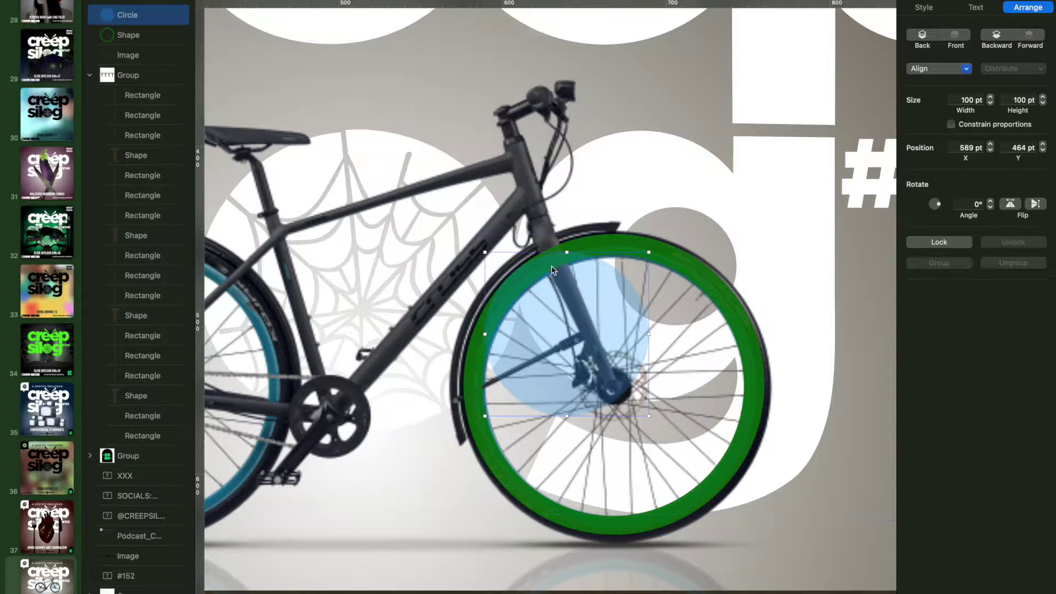
pyautogui.moveTo(522, 292); pyautogui.dragTo(613, 393)
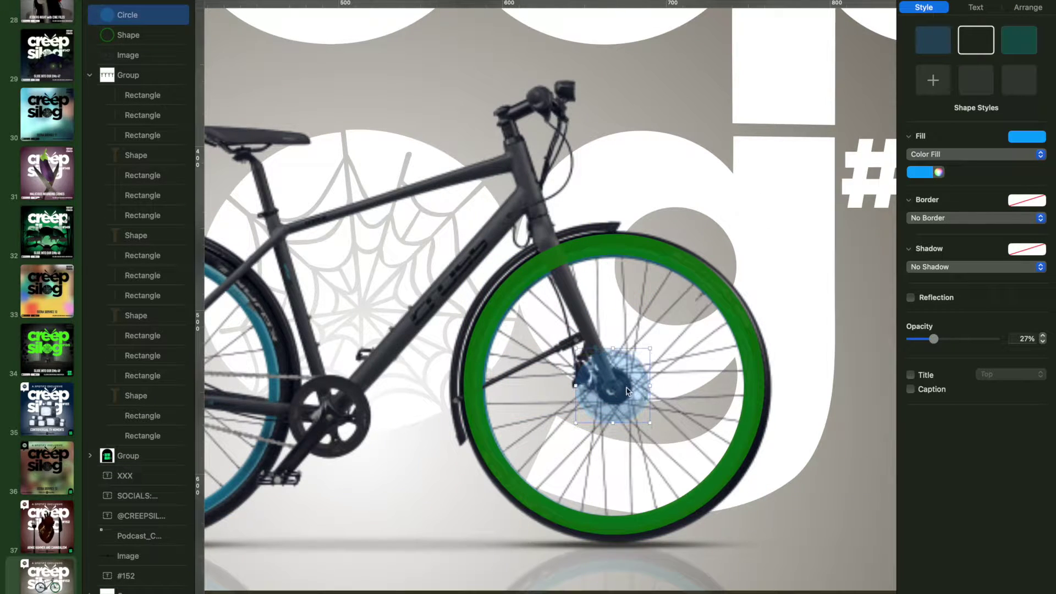
pyautogui.click(976, 39)
pyautogui.click(772, 140)
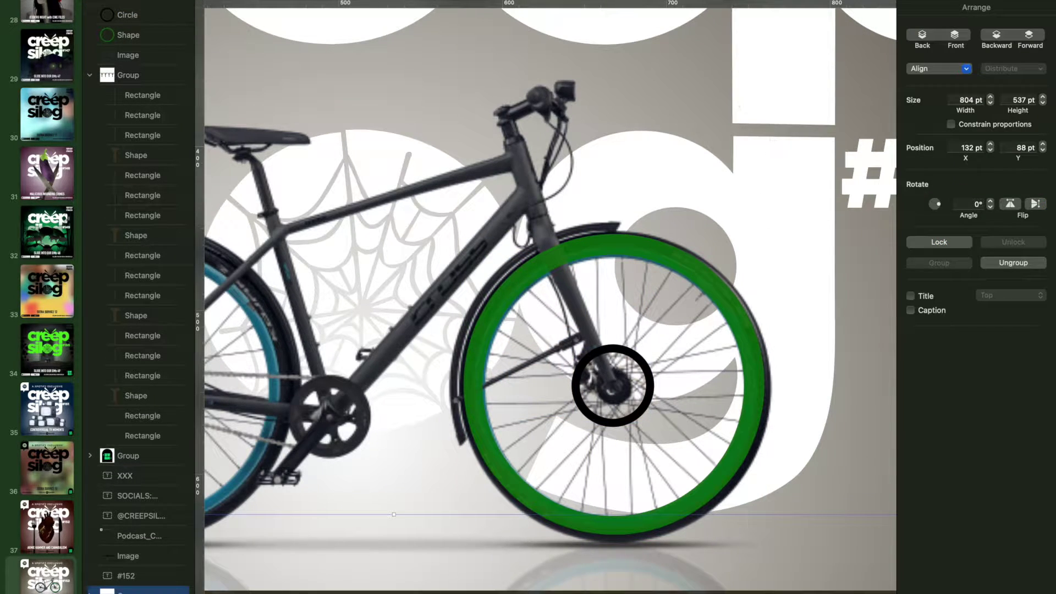
# - Draw a 2 pt white line across the front wheel as a spoke and duplicate it into several vertical and horizontal spokes
pyautogui.click(561, 10)
pyautogui.click(610, 55)
pyautogui.moveTo(594, 256); pyautogui.dragTo(604, 495)
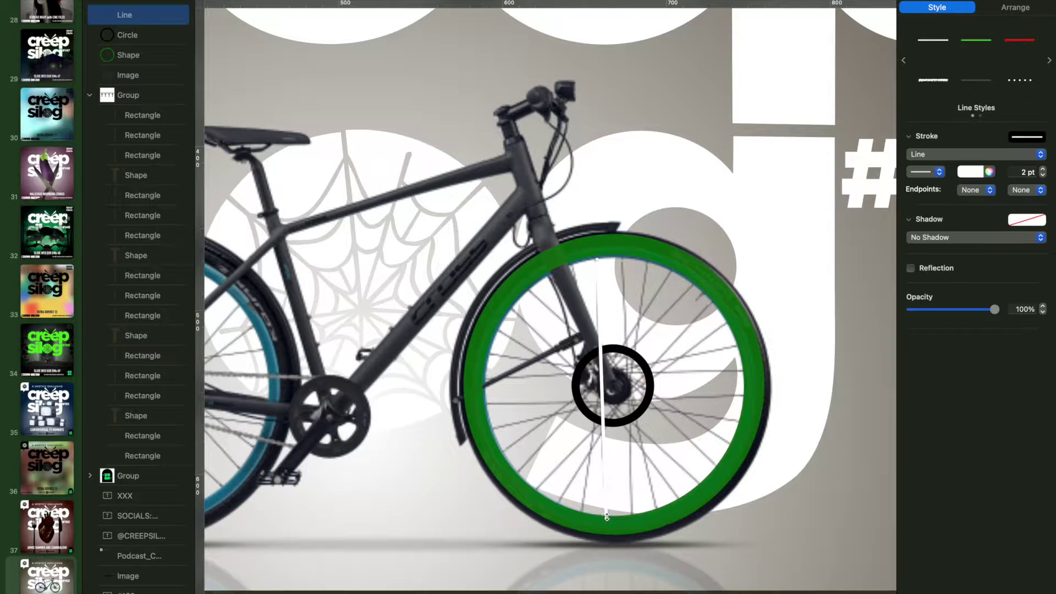
pyautogui.press('super+d')
pyautogui.press('super+d')
pyautogui.moveTo(623, 259); pyautogui.dragTo(756, 393)
pyautogui.moveTo(633, 517); pyautogui.dragTo(478, 378)
pyautogui.press('super+d')
pyautogui.press('super+d')
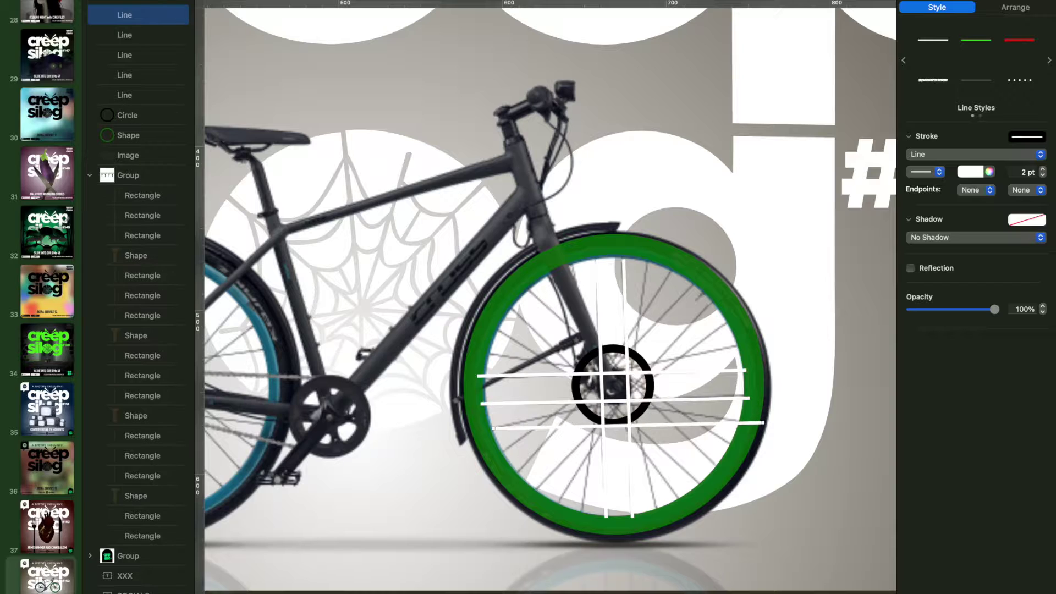
# - Duplicate the spoke line repeatedly and angle the copies diagonally between the front wheel's hub and rim
pyautogui.moveTo(726, 416); pyautogui.dragTo(632, 256)
pyautogui.press('super+d')
pyautogui.press('super+d')
pyautogui.press('super+d')
pyautogui.press('super+d')
pyautogui.press('super+d')
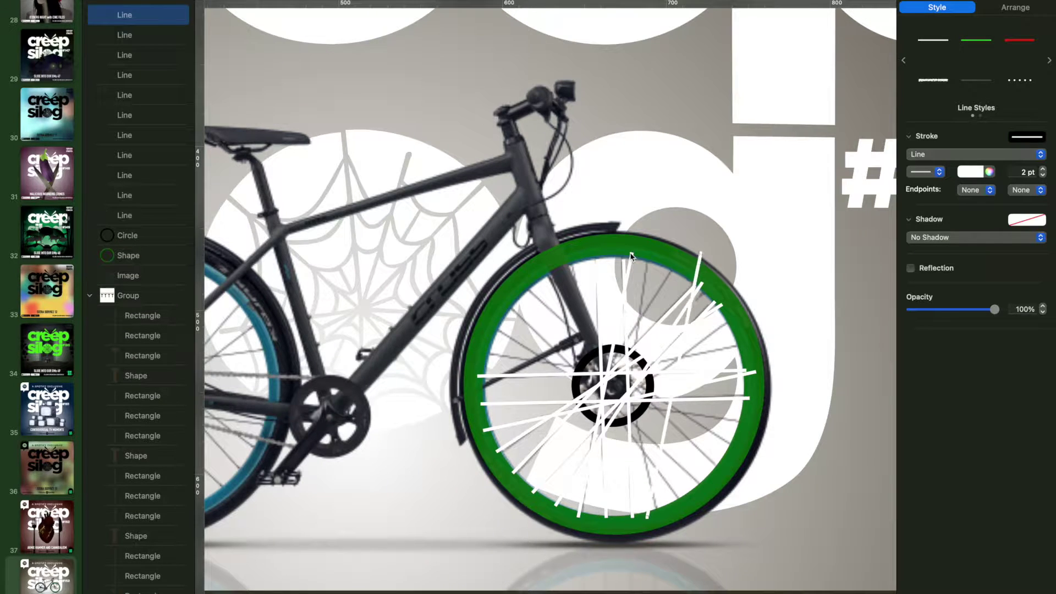
pyautogui.press('super+d')
# - Fill the remaining gaps around the front wheel with more duplicated spokes, each reaching from rim to rim
pyautogui.moveTo(598, 252); pyautogui.dragTo(476, 405)
pyautogui.press('super+d')
pyautogui.press('super+d')
pyautogui.press('super+d')
pyautogui.press('super+d')
pyautogui.press('super+d')
pyautogui.press('super+d')
pyautogui.press('super+d')
pyautogui.moveTo(507, 473)
pyautogui.mouseDown()
pyautogui.moveTo(517, 490)
pyautogui.moveTo(440, 563)
pyautogui.moveTo(731, 429)
pyautogui.moveTo(762, 340)
pyautogui.mouseUp()
pyautogui.press('super+d')
pyautogui.press('super+d')
pyautogui.press('super+d')
# - Recolour all the spoke lines and the green tyre ring black
pyautogui.press('super+a')
pyautogui.click(970, 172)
pyautogui.click(1016, 249)
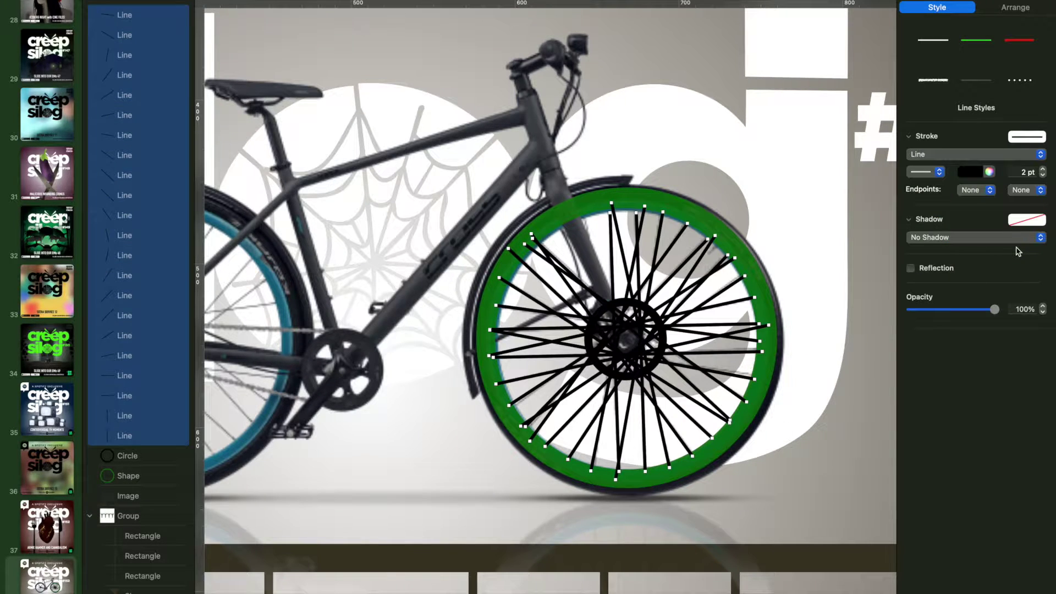
pyautogui.click(125, 478)
pyautogui.press('super+shift+comma')
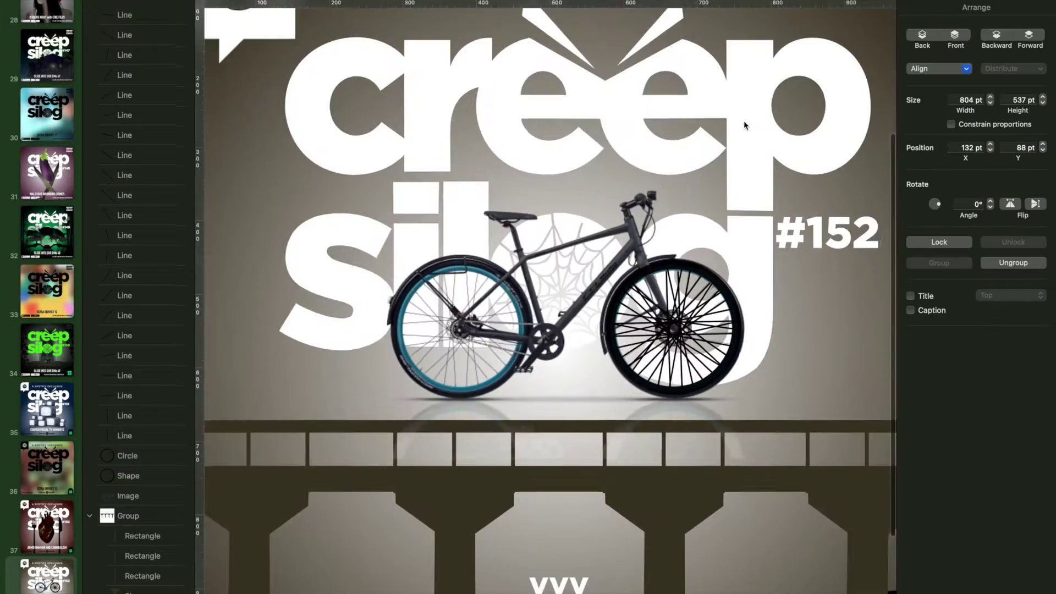
# - Group the front wheel's parts and place a duplicate of the group over the rear wheel
pyautogui.click(743, 121)
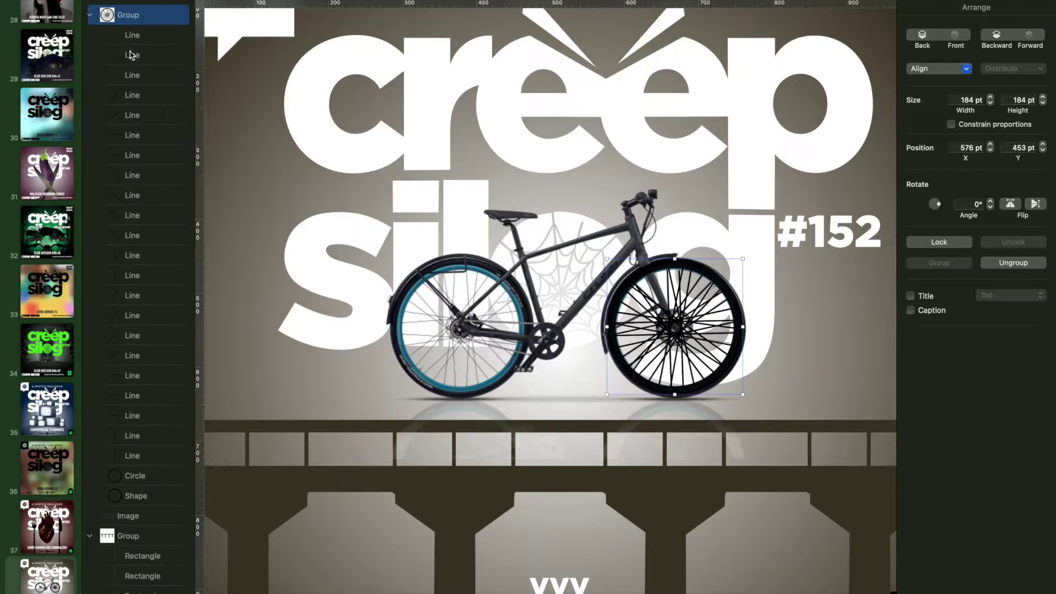
pyautogui.click(937, 7)
pyautogui.click(820, 124)
pyautogui.click(135, 15)
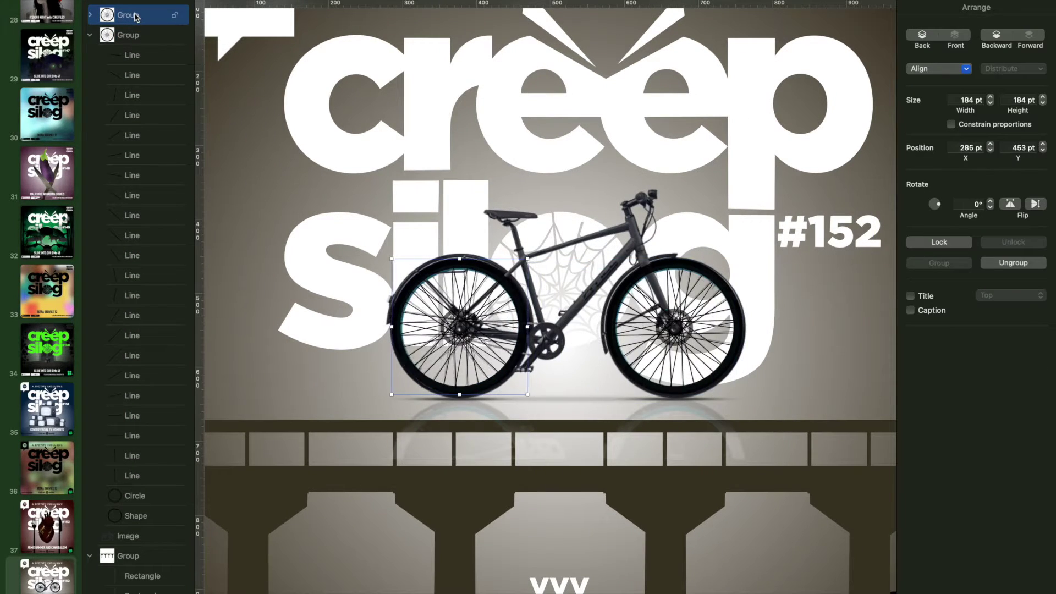
# - Add an editable blue square at 27% opacity and move its corners to the seat tube, both hubs and the head tube
pyautogui.press('super+shift+period')
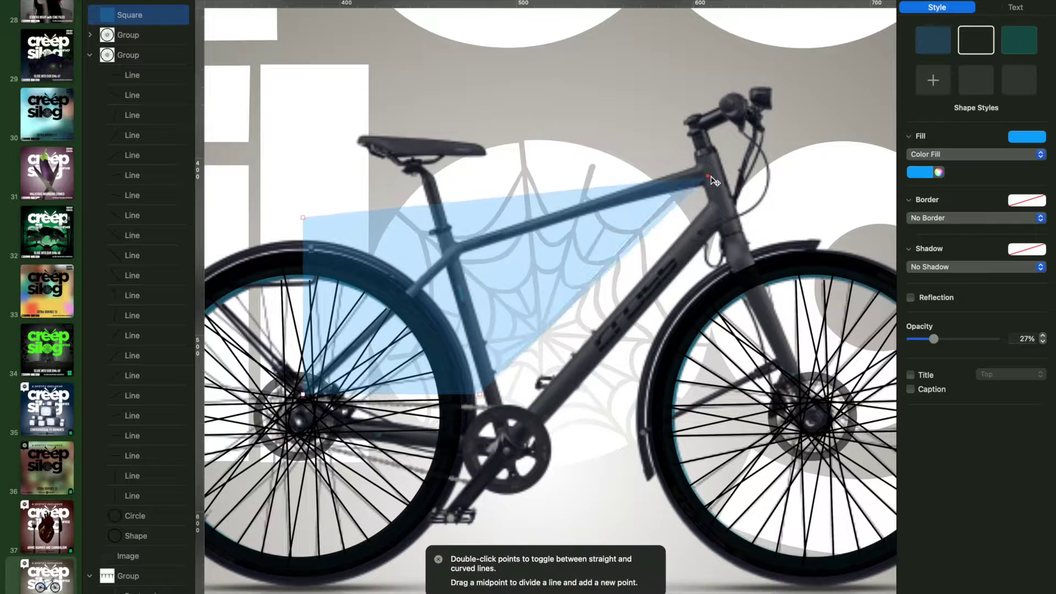
pyautogui.moveTo(341, 247); pyautogui.dragTo(449, 263)
pyautogui.moveTo(304, 395); pyautogui.dragTo(313, 379)
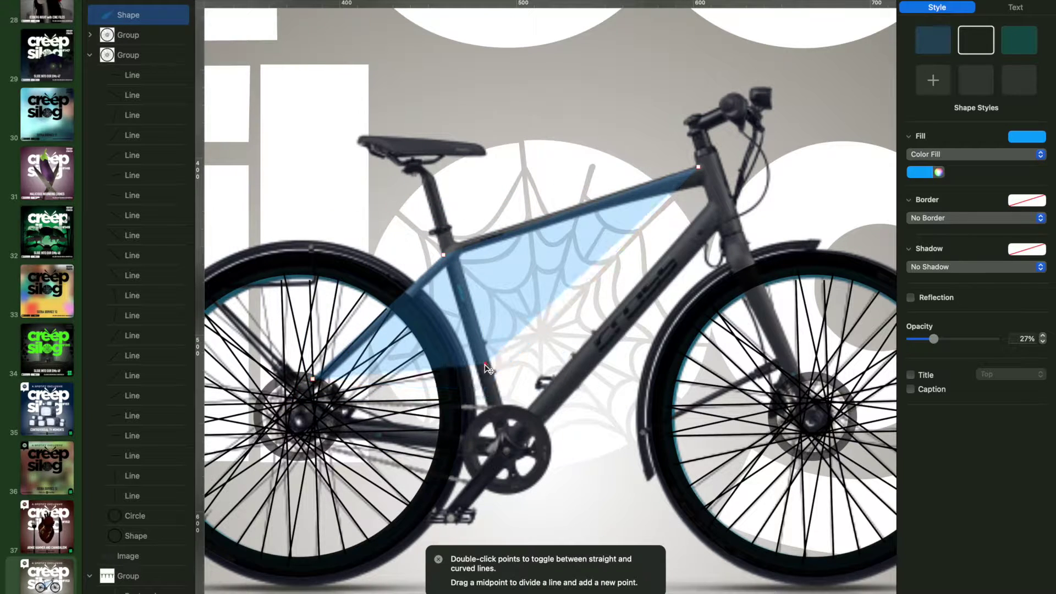
pyautogui.moveTo(480, 395); pyautogui.dragTo(803, 377)
pyautogui.moveTo(698, 166); pyautogui.dragTo(708, 132)
# - Add points to the frame shape so its outline follows the saddle, seat post and top tube
pyautogui.moveTo(576, 193); pyautogui.dragTo(420, 175)
pyautogui.moveTo(564, 153); pyautogui.dragTo(358, 143)
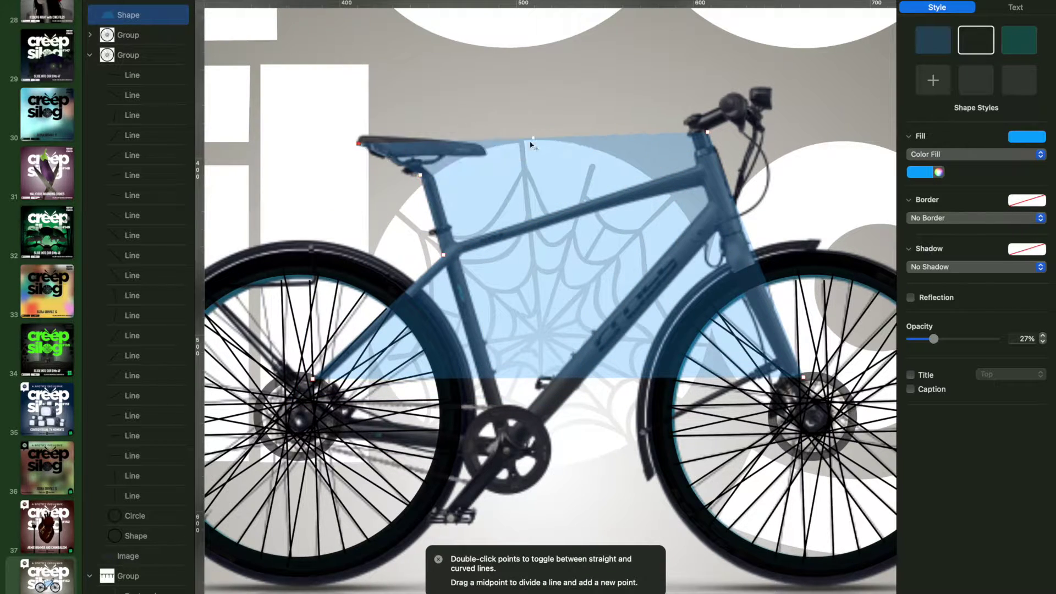
pyautogui.moveTo(594, 138); pyautogui.dragTo(555, 159)
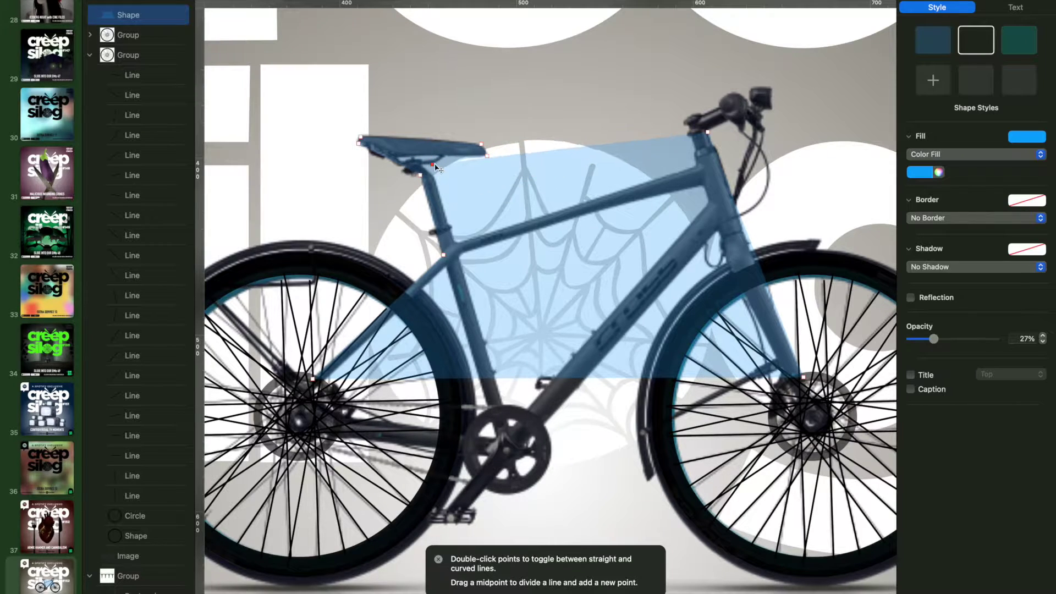
pyautogui.moveTo(567, 150); pyautogui.dragTo(456, 241)
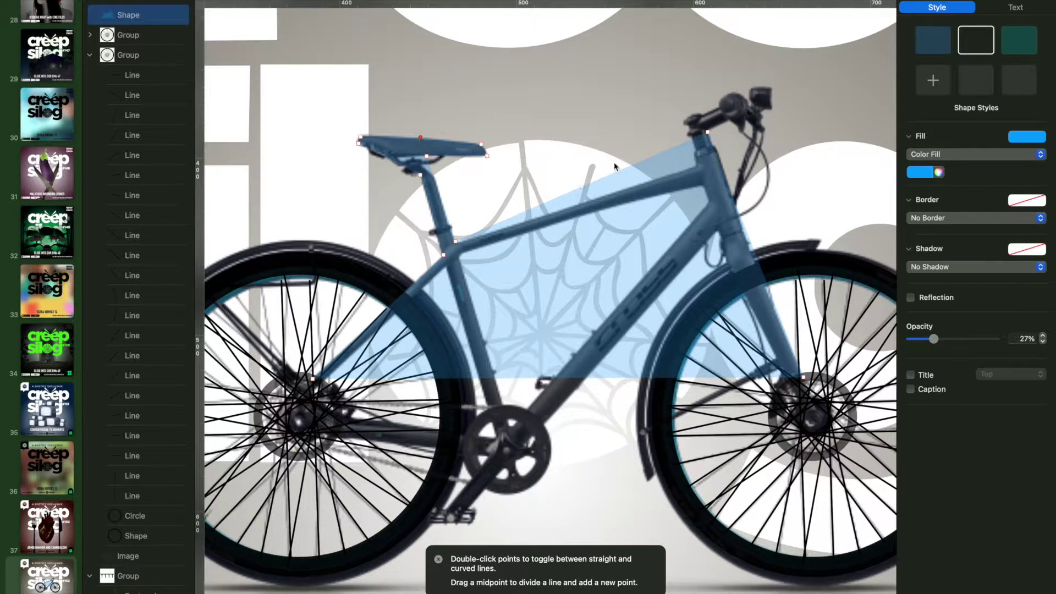
pyautogui.moveTo(594, 192); pyautogui.dragTo(694, 165)
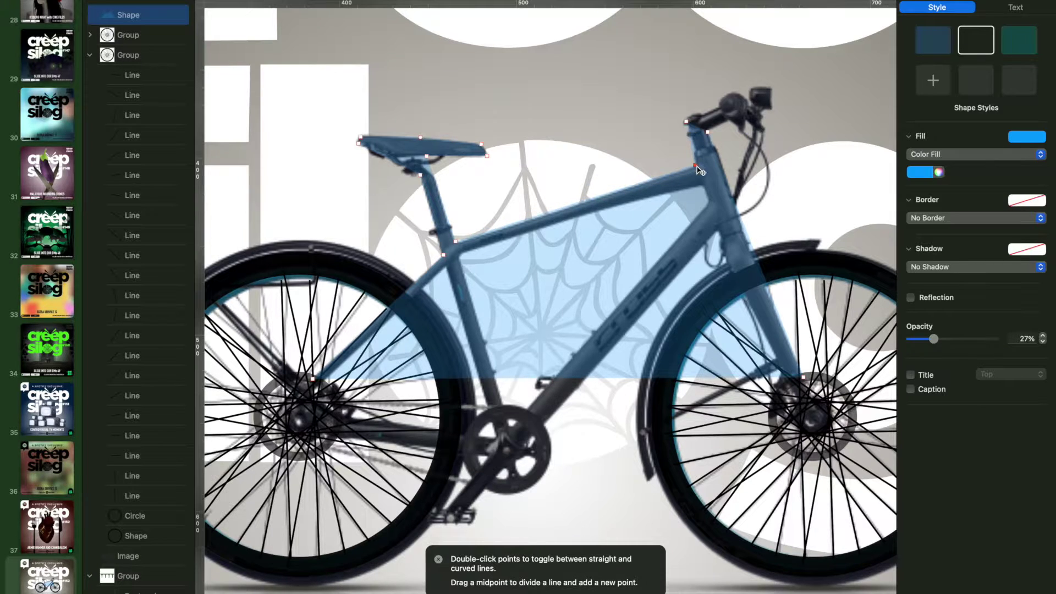
# - Continue the frame outline around the bottom bracket, rear hub, down tube, front fork and handlebar
pyautogui.hscroll(3, 697, 170)
pyautogui.moveTo(499, 379); pyautogui.dragTo(444, 457)
pyautogui.moveTo(349, 418); pyautogui.dragTo(264, 435)
pyautogui.moveTo(690, 271); pyautogui.dragTo(662, 231)
pyautogui.moveTo(703, 305); pyautogui.dragTo(672, 271)
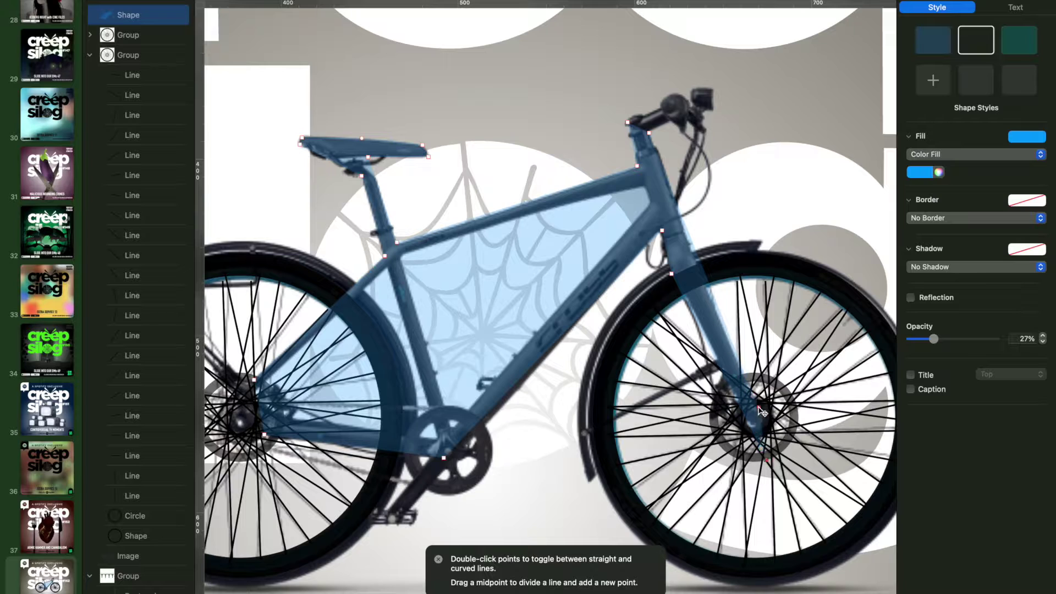
pyautogui.rightClick(767, 467)
pyautogui.click(759, 435)
pyautogui.scroll(2, 634, 205)
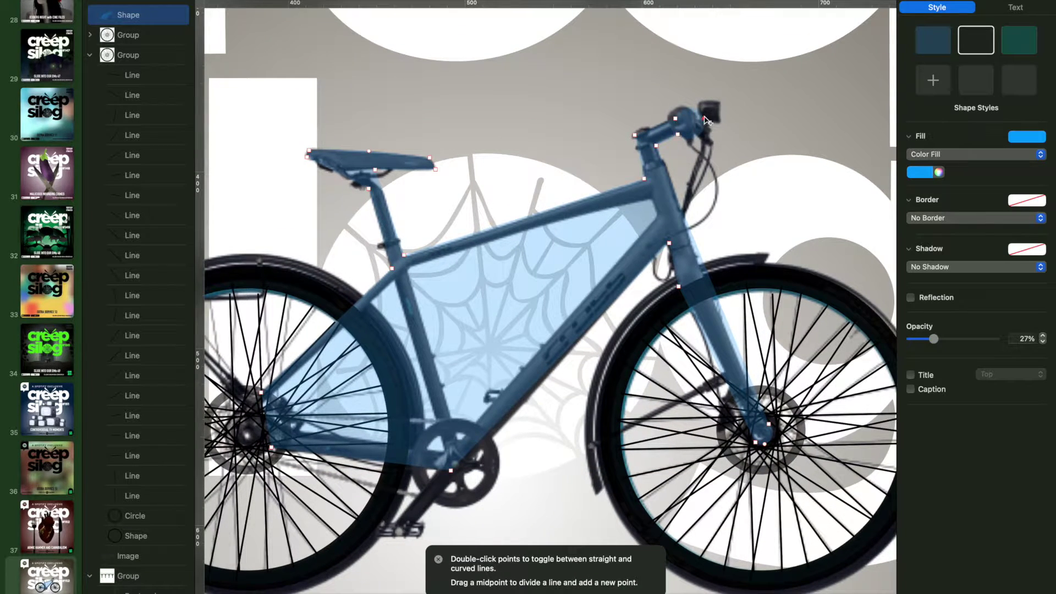
# - Reshape a new editable square to the opening of the frame's rear triangle and subtract it from the frame shape
pyautogui.moveTo(558, 133); pyautogui.dragTo(609, 236)
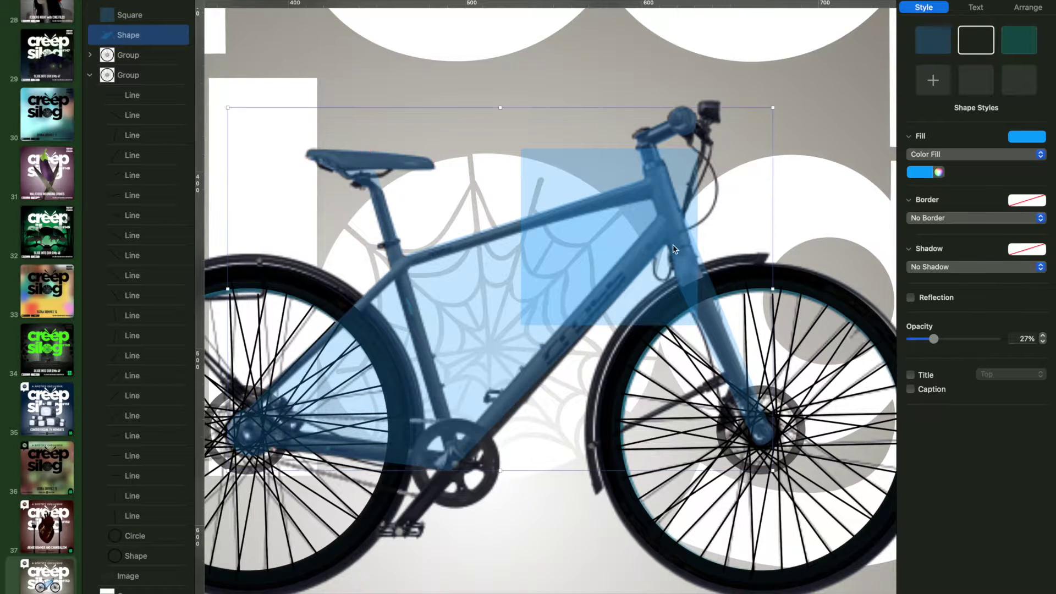
pyautogui.rightClick(509, 360)
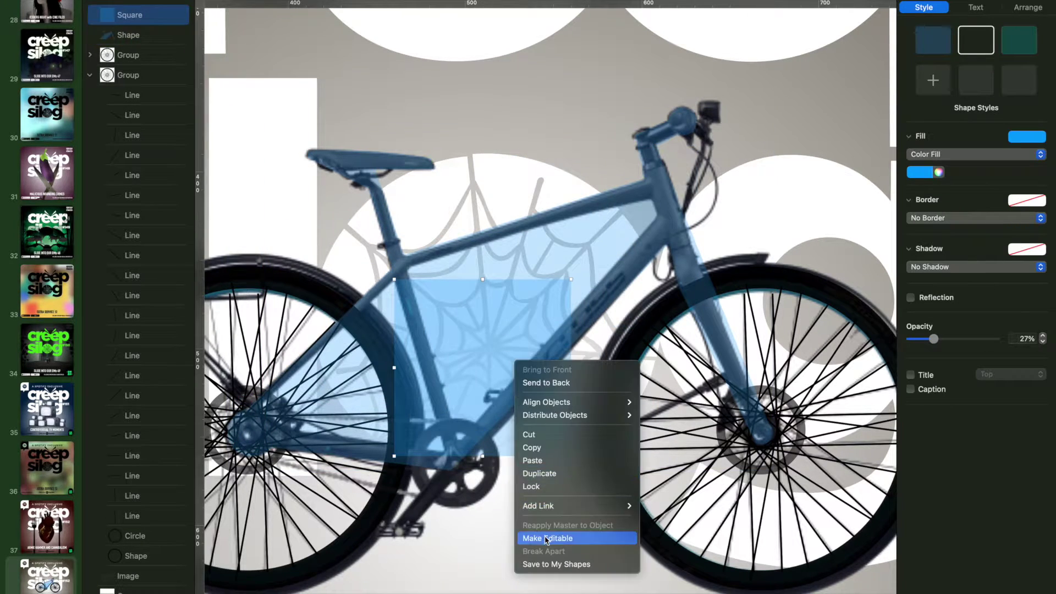
pyautogui.click(556, 537)
pyautogui.click(445, 454)
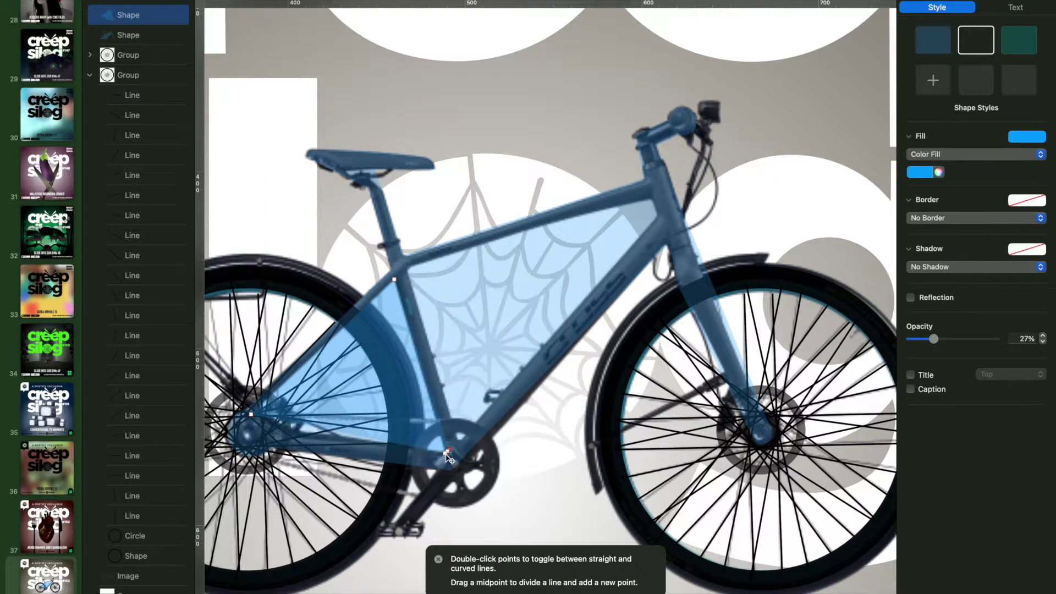
pyautogui.press('super+z')
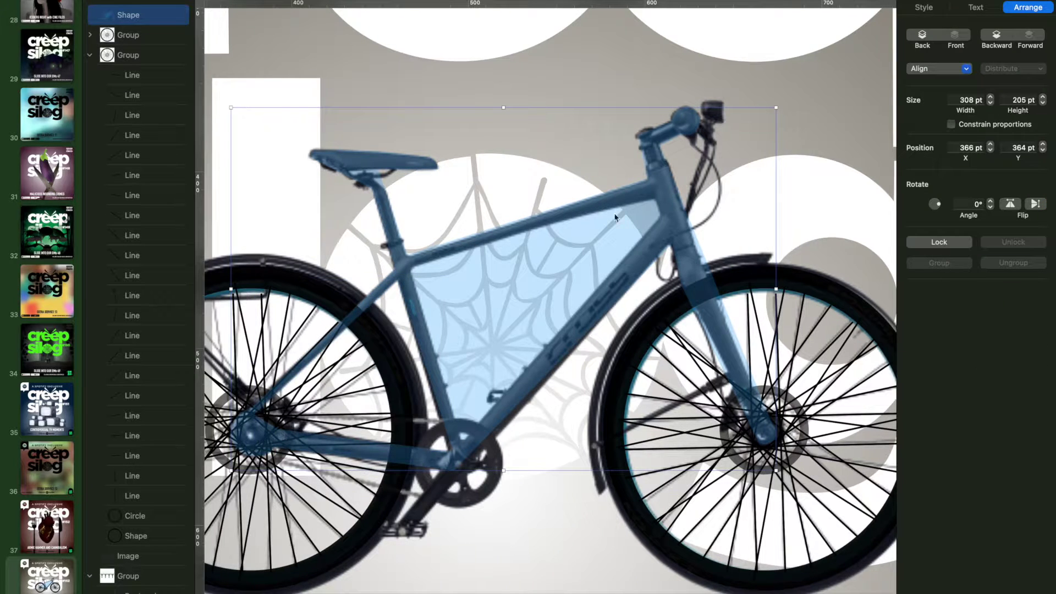
# - Fit another editable shape to the frame's main triangle opening and subtract it from the frame shape
pyautogui.moveTo(480, 247); pyautogui.dragTo(411, 270)
pyautogui.moveTo(656, 247); pyautogui.dragTo(654, 199)
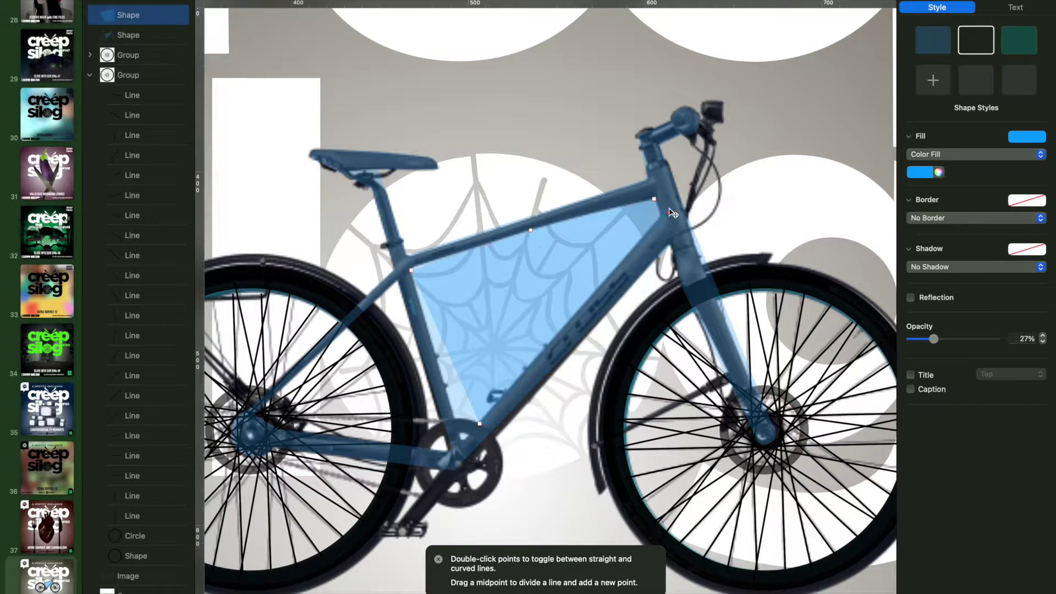
pyautogui.press('BackSpace')
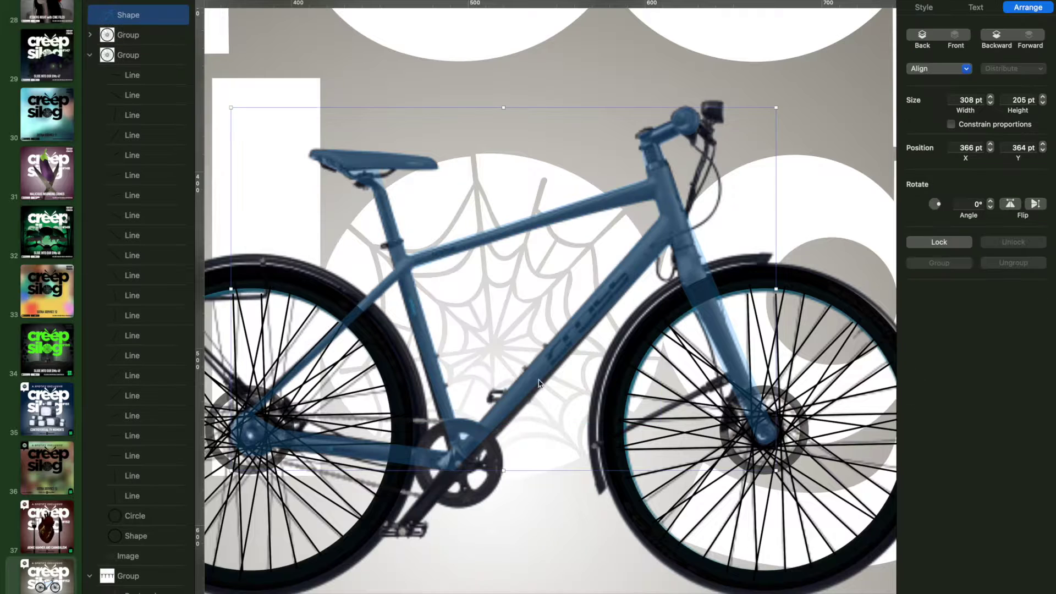
pyautogui.press('Escape')
# - Place a circle over the chainring and give it no fill and a 9 pt black border
pyautogui.scroll(-4, 500, 502)
pyautogui.press('super+v')
pyautogui.moveTo(567, 335); pyautogui.dragTo(462, 353)
pyautogui.click(924, 7)
pyautogui.click(940, 154)
pyautogui.click(924, 143)
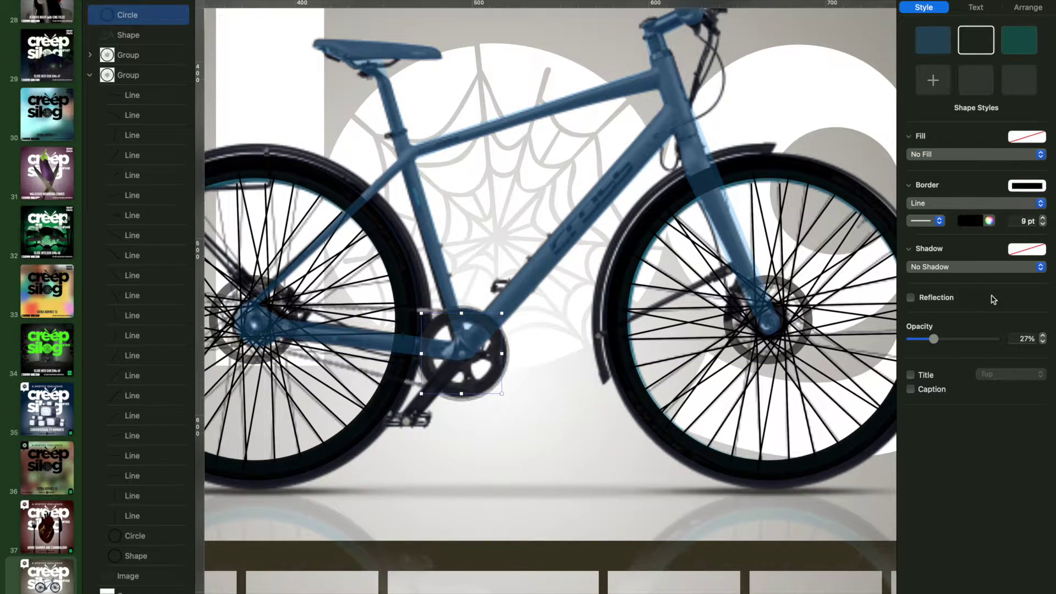
# - Reshape a blue square into the crank arm below the chainring and place a small rectangle at its end as the pedal
pyautogui.press('super+v')
pyautogui.doubleClick(541, 450)
pyautogui.moveTo(541, 451); pyautogui.dragTo(432, 458)
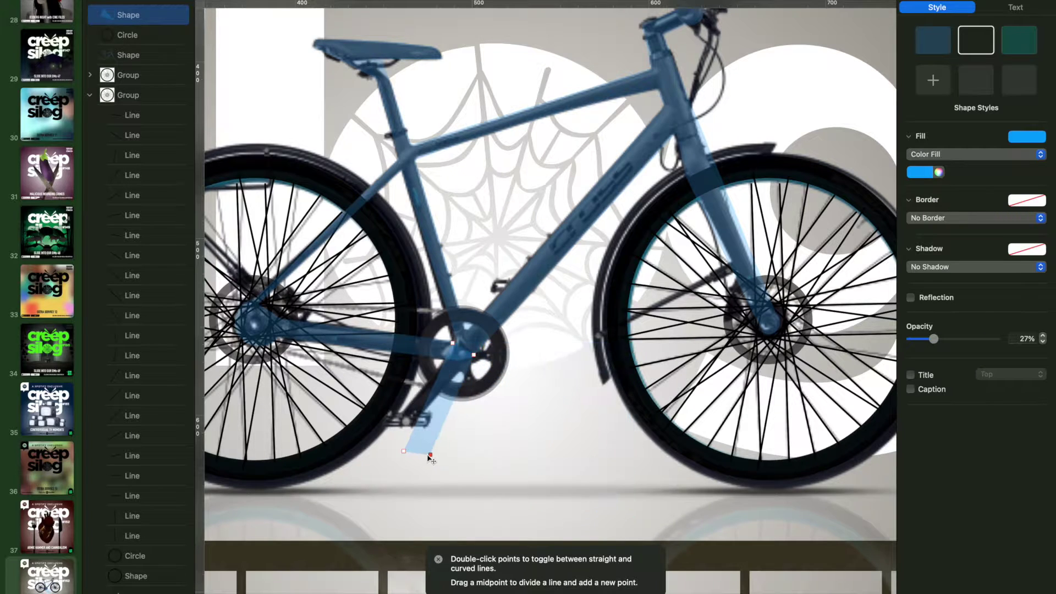
pyautogui.press('super+v')
pyautogui.moveTo(506, 591); pyautogui.dragTo(444, 463)
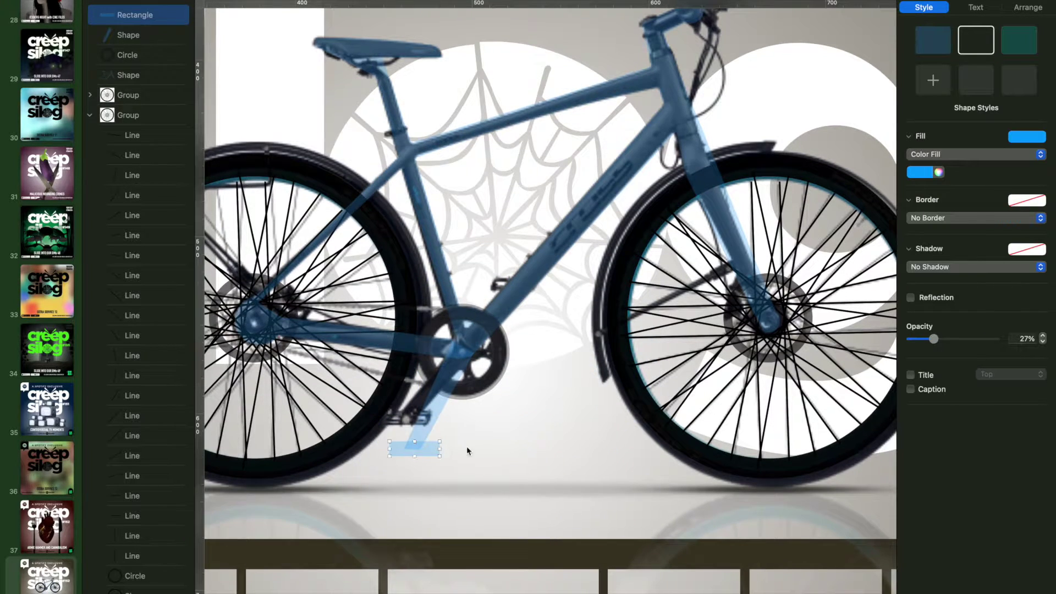
# - Paste another editable shape and reshape its points into the thin curved brake cable running from the handlebar to the front fork
pyautogui.scroll(5, 707, 193)
pyautogui.press('super+v')
pyautogui.doubleClick(637, 224)
pyautogui.moveTo(459, 455); pyautogui.dragTo(382, 404)
pyautogui.moveTo(636, 224); pyautogui.dragTo(407, 218)
pyautogui.doubleClick(637, 455)
pyautogui.moveTo(636, 455); pyautogui.dragTo(446, 310)
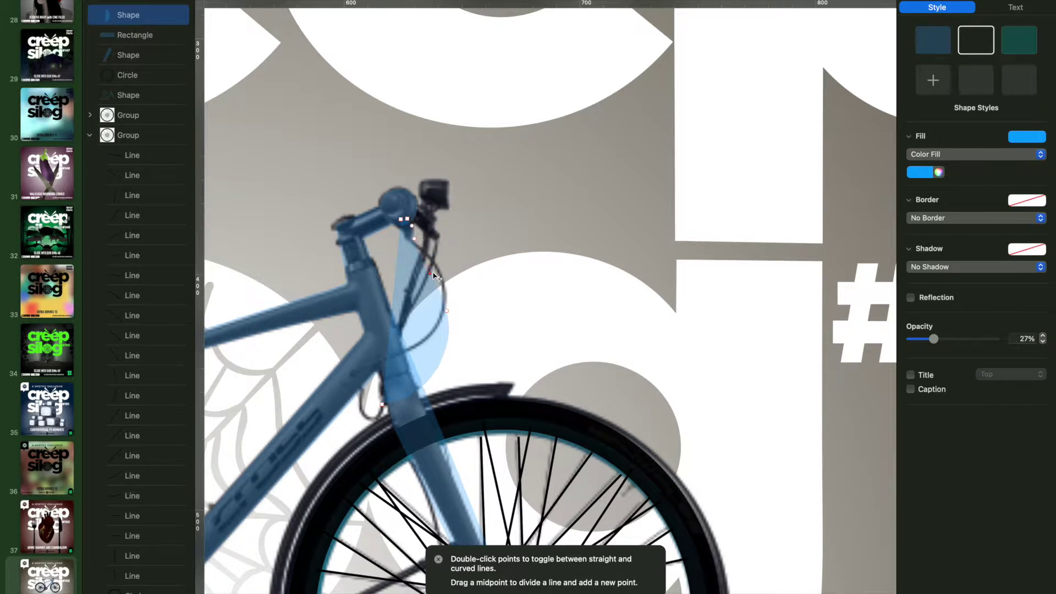
pyautogui.moveTo(391, 301); pyautogui.dragTo(428, 342)
pyautogui.press('Escape')
pyautogui.press('super+shift+0')
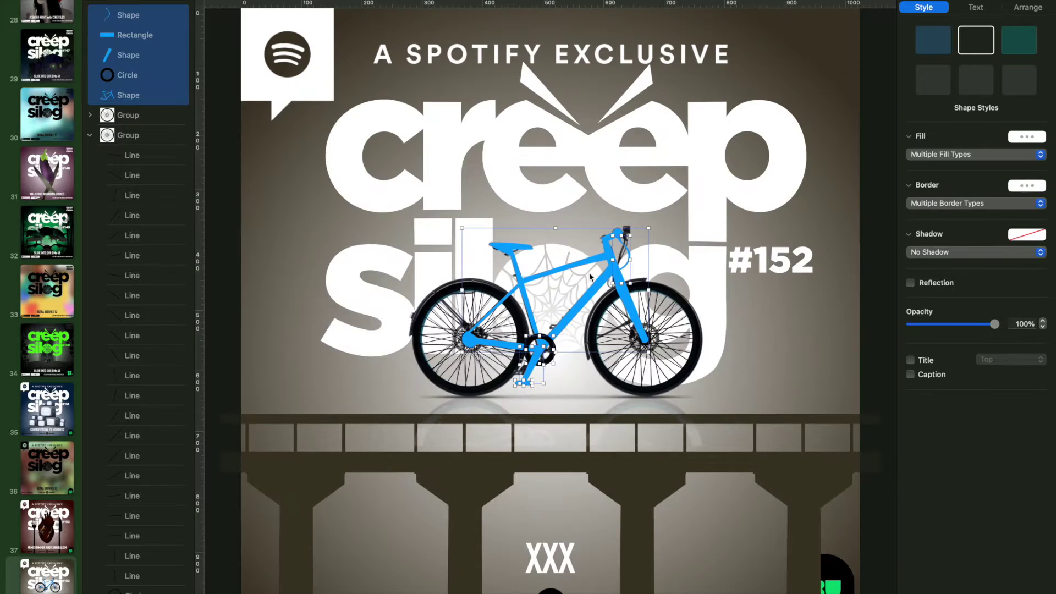
# - Try to apply one shared fill type to all the selected bicycle parts
pyautogui.click(941, 154)
pyautogui.click(940, 173)
pyautogui.press('super+z')
pyautogui.click(1028, 8)
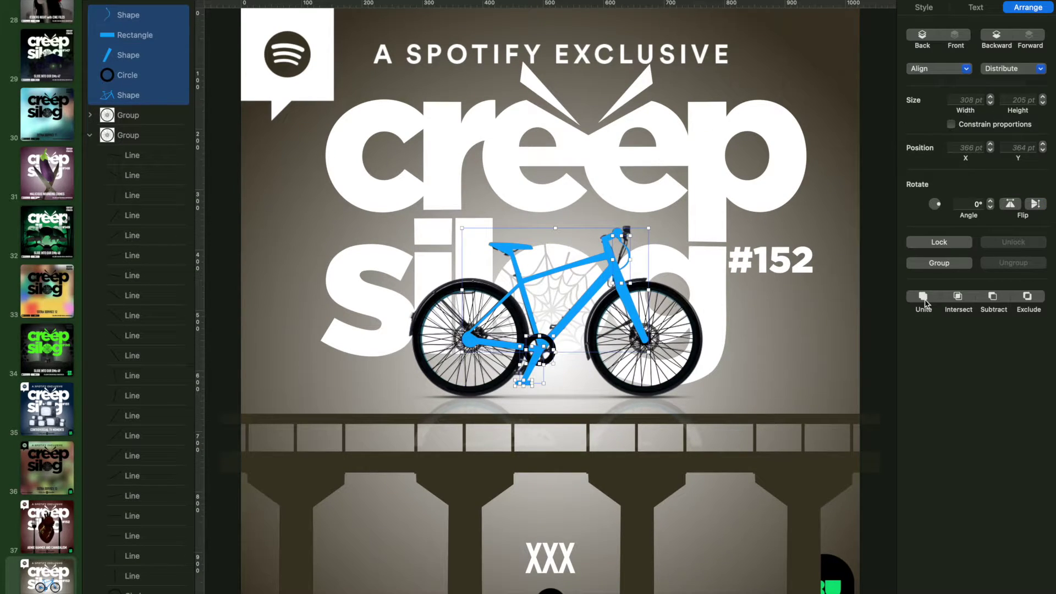
# - Cut the middle out of the chainring circle with a pasted shape so it becomes a ring
pyautogui.click(138, 75)
pyautogui.press('super+shift+period')
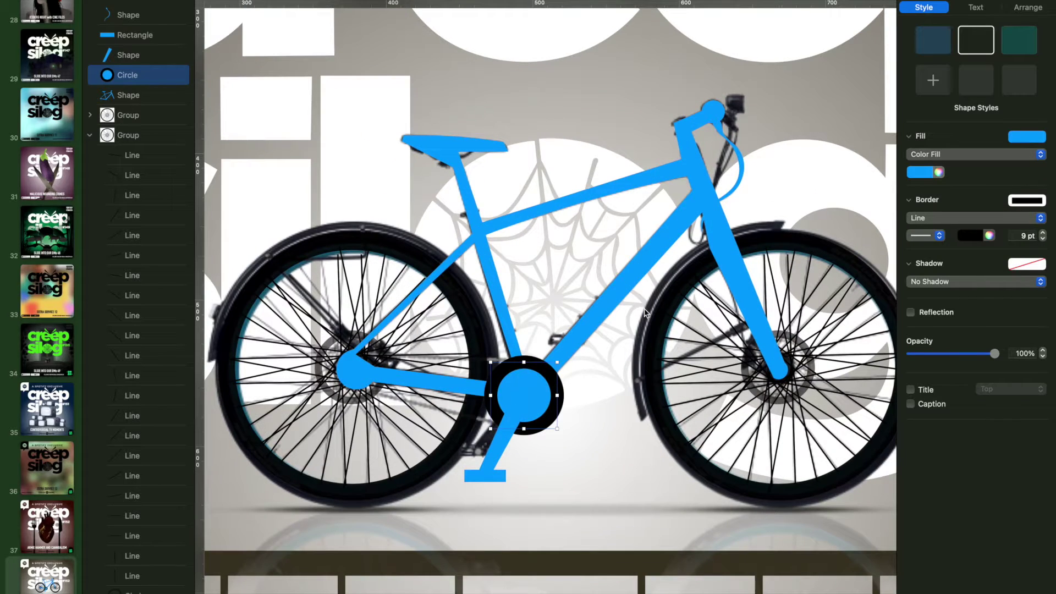
pyautogui.press('super+shift+period')
pyautogui.press('super+v')
pyautogui.moveTo(566, 318); pyautogui.dragTo(476, 485)
pyautogui.moveTo(124, 84); pyautogui.dragTo(125, 84)
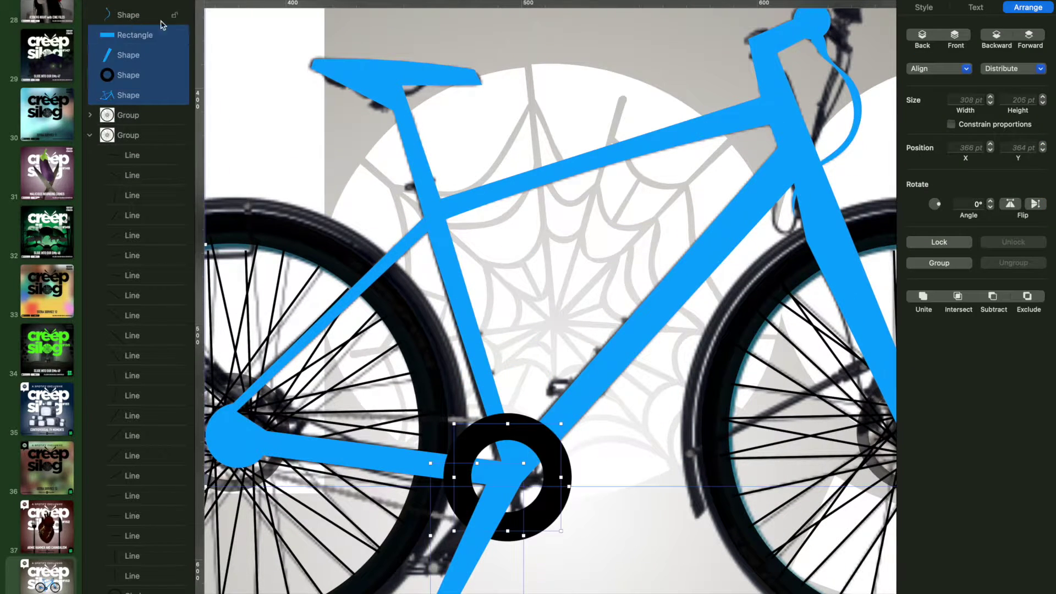
# - Unite the frame, chainring, crank, pedal and cable into one shape and set the bicycle photo's opacity to 0%
pyautogui.press('super+shift+comma')
pyautogui.press('super+shift+comma')
pyautogui.click(129, 556)
pyautogui.moveTo(994, 275); pyautogui.dragTo(911, 275)
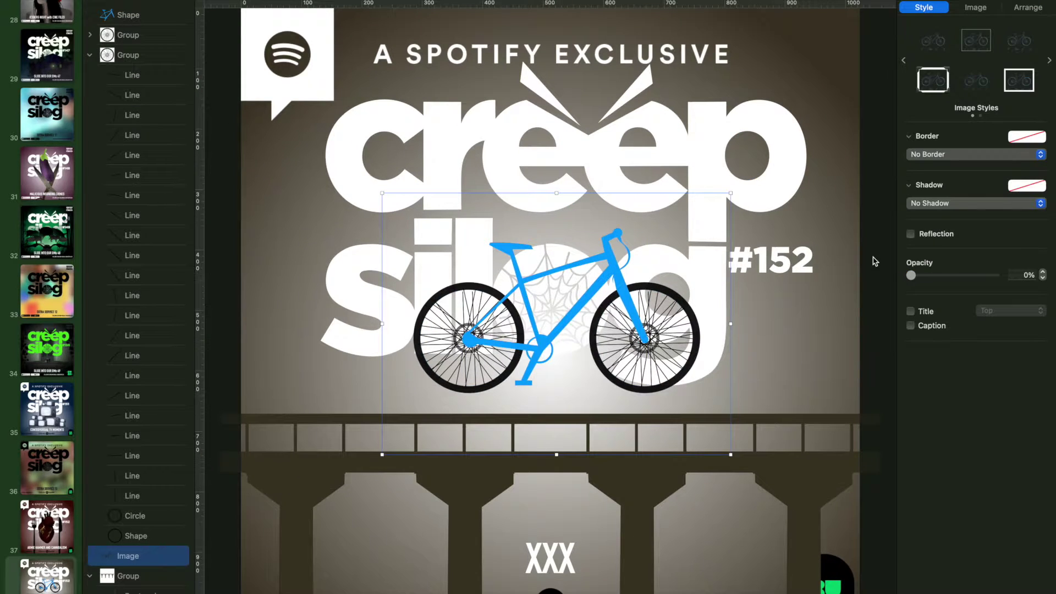
# - Move the hub circle out of each wheel group and place both circles above the groups
pyautogui.click(132, 75)
pyautogui.press('super+a')
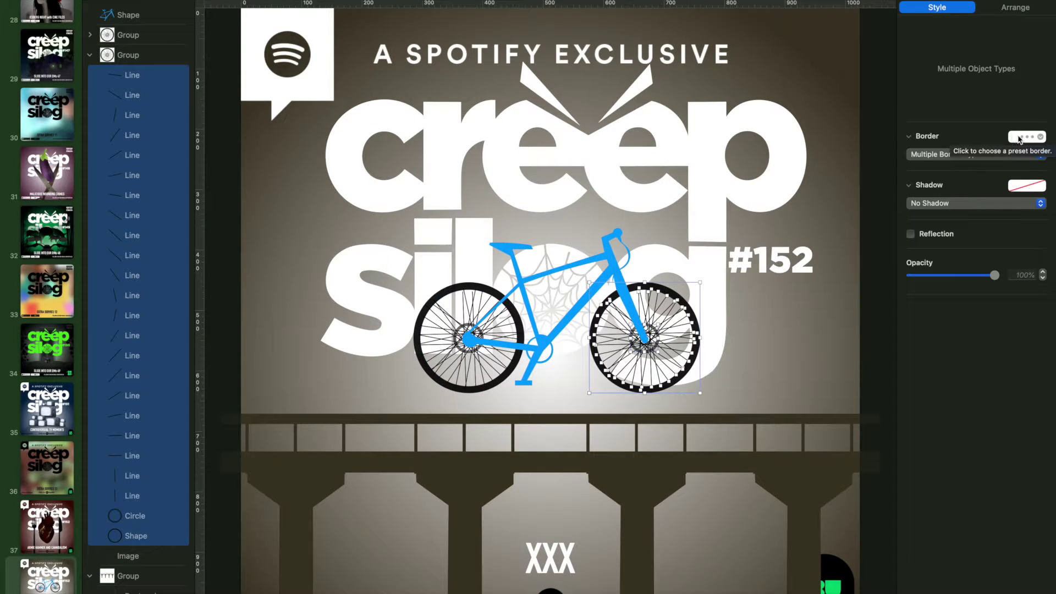
pyautogui.press('super+shift+comma')
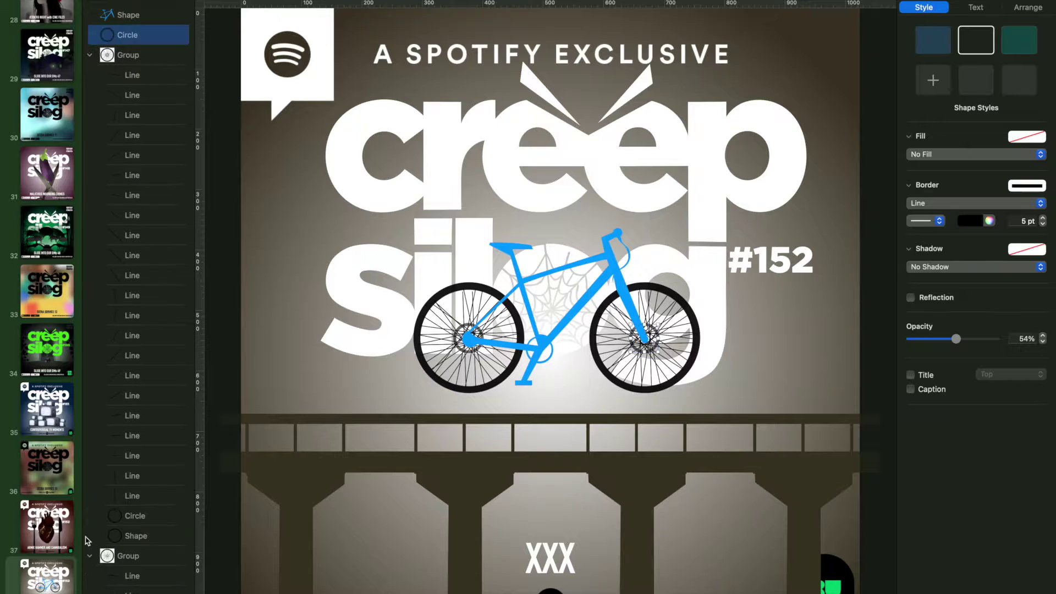
pyautogui.press('super+a')
pyautogui.click(947, 159)
pyautogui.click(964, 423)
pyautogui.click(142, 536)
pyautogui.keyDown('shift'); pyautogui.click(142, 536); pyautogui.keyUp('shift')
pyautogui.scroll(-5, 151, 295)
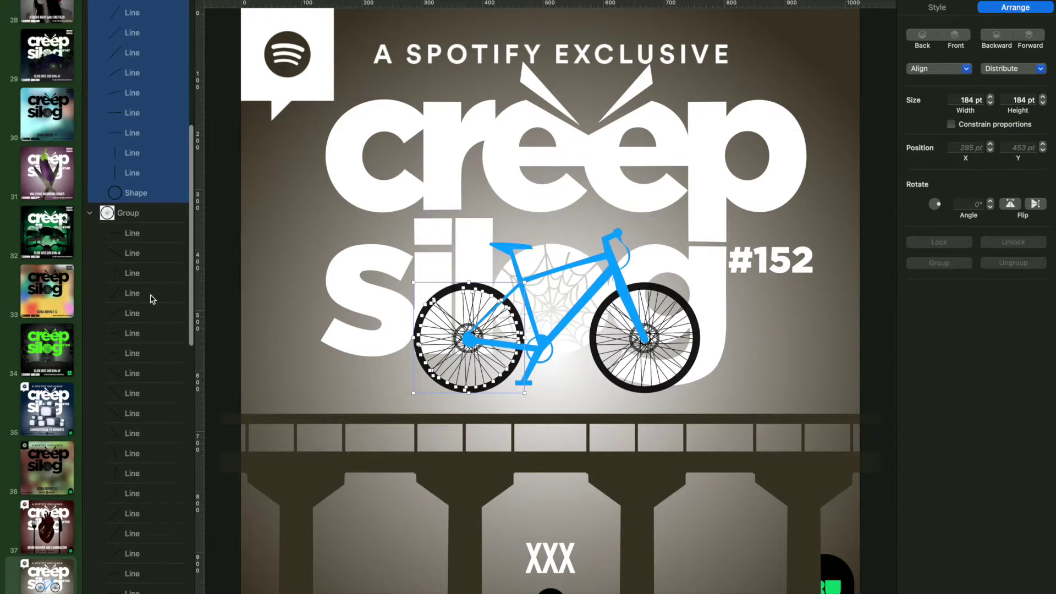
# - Select all spoke lines in the front wheel group and recolour their stroke with the bridge's dark brown
pyautogui.click(129, 215)
pyautogui.scroll(5, 129, 214)
pyautogui.scroll(-2, 129, 214)
pyautogui.click(132, 18)
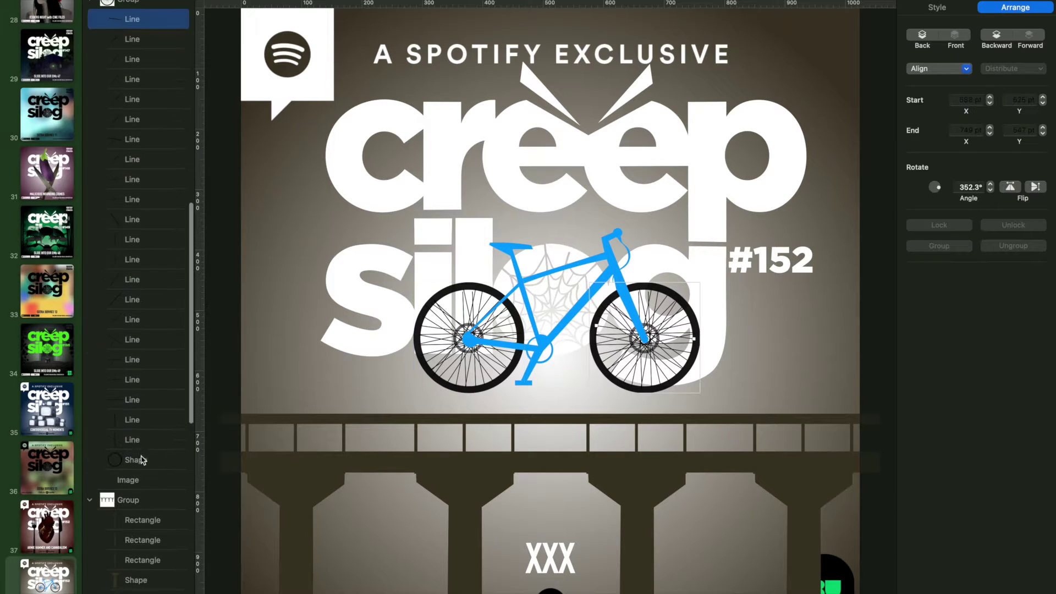
pyautogui.keyDown('shift'); pyautogui.click(132, 439); pyautogui.keyUp('shift')
pyautogui.click(937, 7)
pyautogui.click(989, 171)
pyautogui.click(729, 363)
# - Fill the front wheel's tyre shape with the bridge's dark brown
pyautogui.press('Escape')
pyautogui.scroll(5, 595, 323)
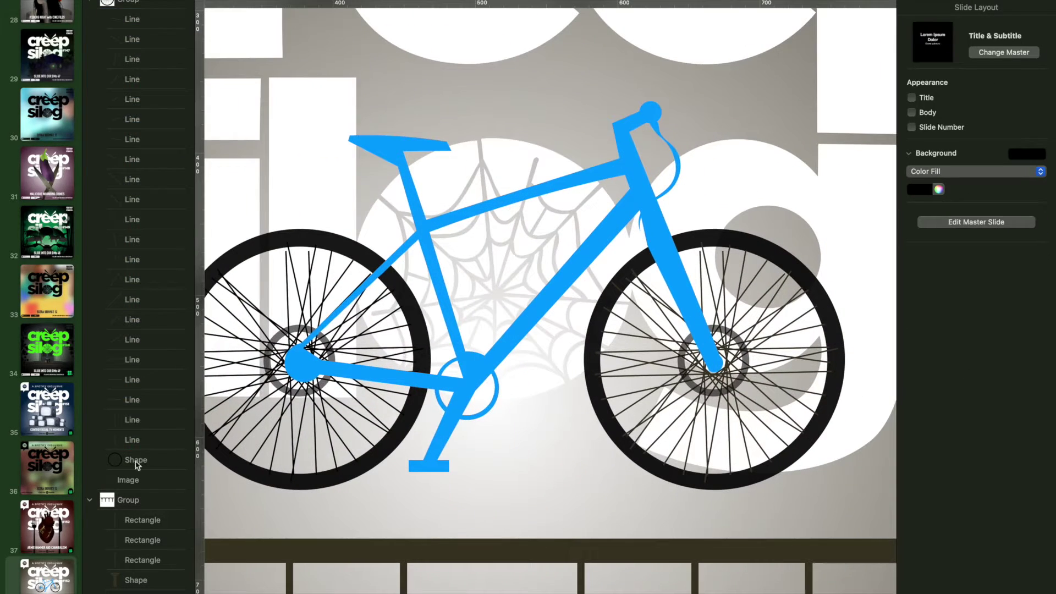
pyautogui.click(136, 459)
pyautogui.click(138, 443)
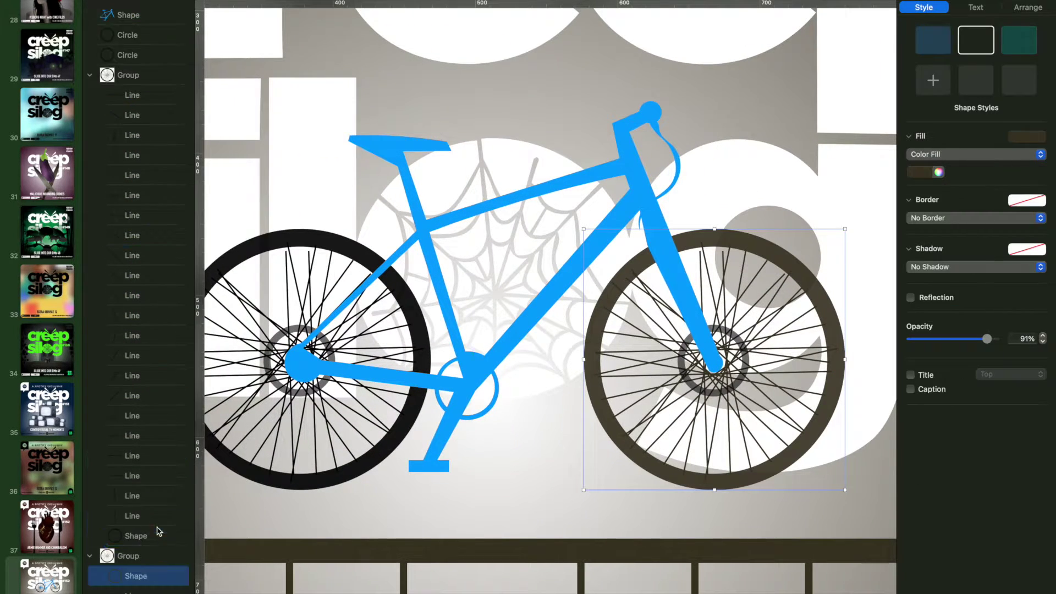
pyautogui.click(136, 457)
pyautogui.moveTo(707, 258); pyautogui.dragTo(699, 241)
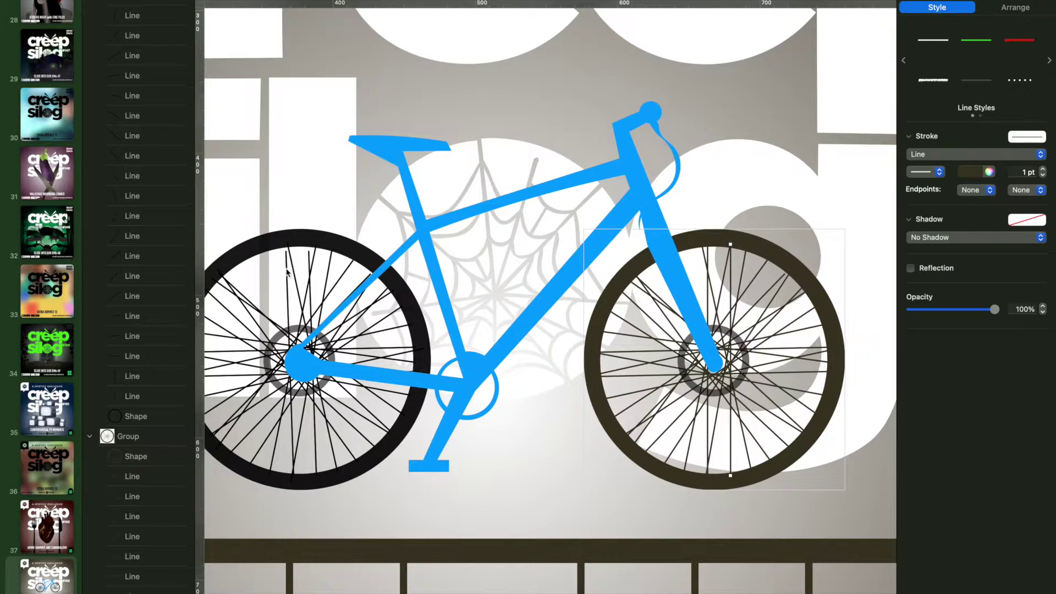
# - Select all spoke lines in the rear wheel group and recolour their stroke with the bridge's dark brown
pyautogui.click(287, 271)
pyautogui.hscroll(-3, 286, 271)
pyautogui.click(937, 7)
pyautogui.moveTo(286, 252); pyautogui.dragTo(286, 248)
pyautogui.moveTo(392, 262); pyautogui.dragTo(396, 259)
pyautogui.press('super+a')
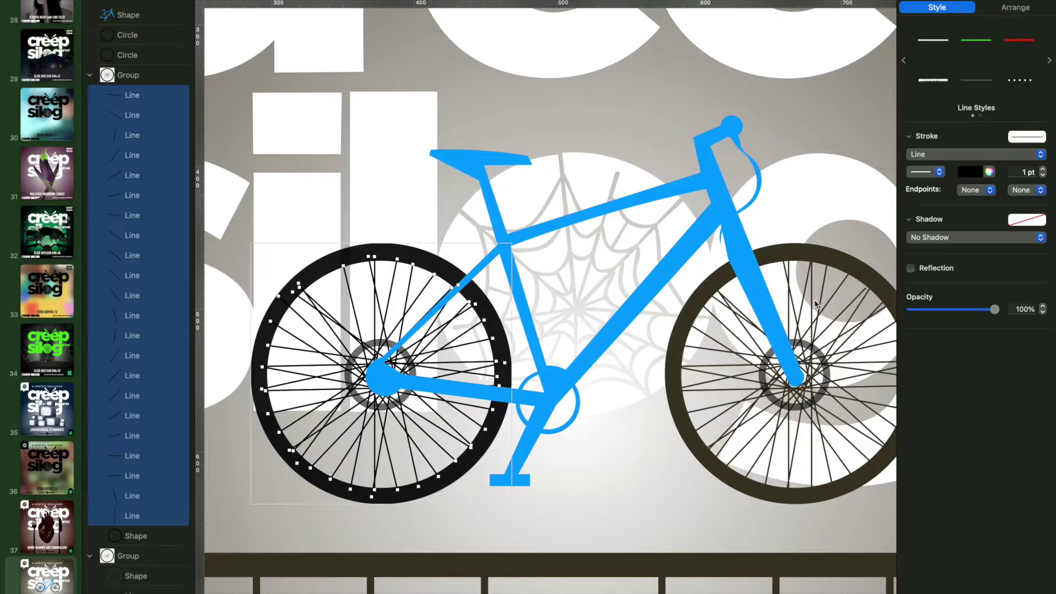
pyautogui.press('shift+super+c')
# - Fill the rear tyre at 100% opacity and the remaining bicycle parts with the bridge's dark brown
pyautogui.click(311, 414)
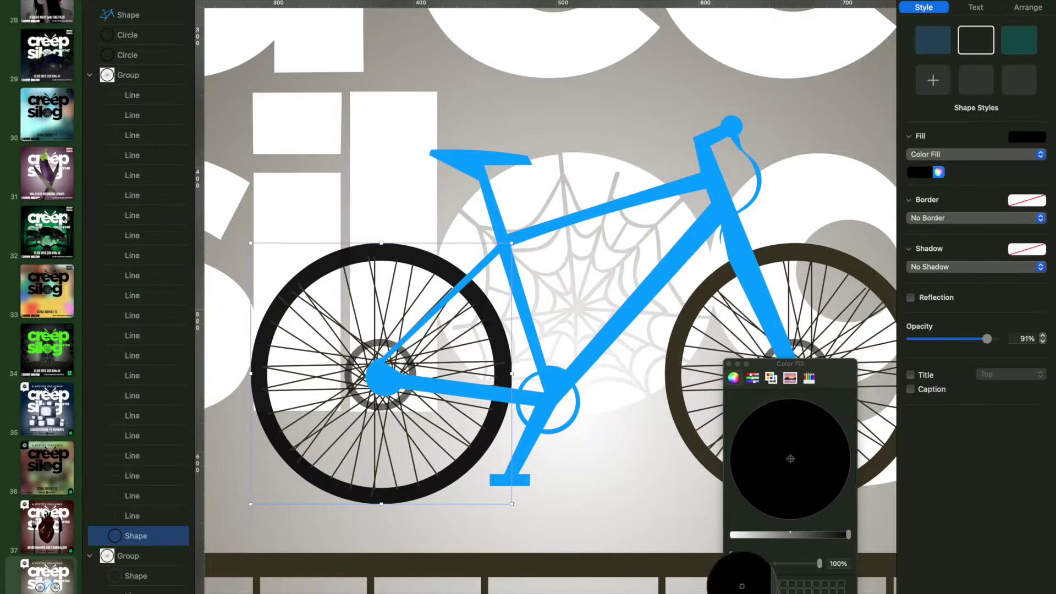
pyautogui.press('shift+super+c')
pyautogui.press('shift+super+0')
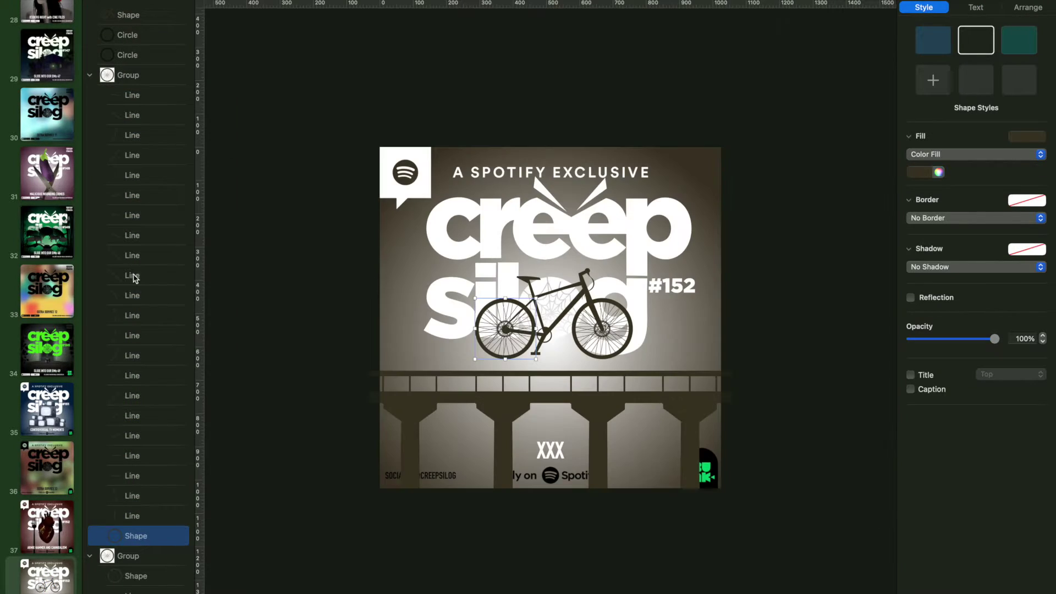
# - Scale the grouped bicycle down to 277 by 160 pt and move it onto the bridge at X 145, Y 578 pt
pyautogui.click(528, 322)
pyautogui.moveTo(593, 283); pyautogui.dragTo(567, 306)
pyautogui.hotkey('shift', 'Down')
pyautogui.hotkey('shift', 'Down')
pyautogui.hotkey('shift', 'Down')
pyautogui.hotkey('shift', 'Down')
pyautogui.hotkey('shift', 'Down')
pyautogui.hotkey('shift', 'Down')
pyautogui.hotkey('shift', 'Down')
pyautogui.hotkey('shift', 'Down')
pyautogui.hotkey('shift', 'Down')
pyautogui.hotkey('shift', 'Down')
pyautogui.hotkey('shift', 'Left')
pyautogui.hotkey('shift', 'Left')
pyautogui.hotkey('shift', 'Left')
pyautogui.hotkey('shift', 'Left')
pyautogui.hotkey('shift', 'Left')
pyautogui.hotkey('shift', 'Left')
pyautogui.hotkey('shift', 'Left')
pyautogui.hotkey('shift', 'Left')
pyautogui.hotkey('shift', 'Left')
pyautogui.hotkey('shift', 'Left')
pyautogui.hotkey('shift', 'Left')
pyautogui.hotkey('shift', 'Left')
pyautogui.hotkey('shift', 'Left')
pyautogui.hotkey('shift', 'Left')
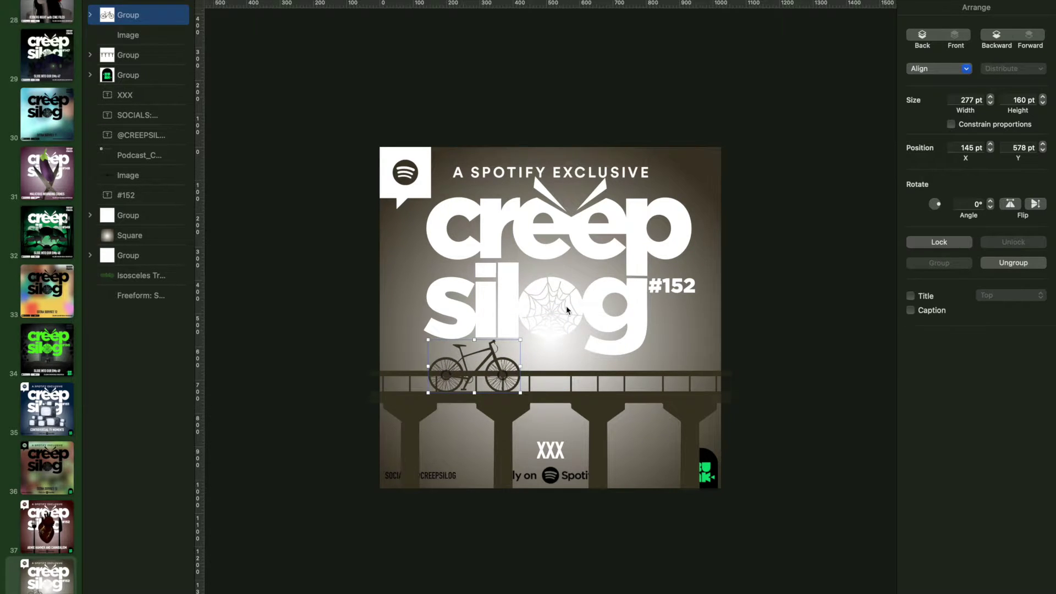
# - Change the background square to a linear gradient running vertically at about 270°, dark brown at the top and white at the bottom
pyautogui.press('super+plus')
pyautogui.click(130, 335)
pyautogui.click(913, 203)
pyautogui.click(946, 203)
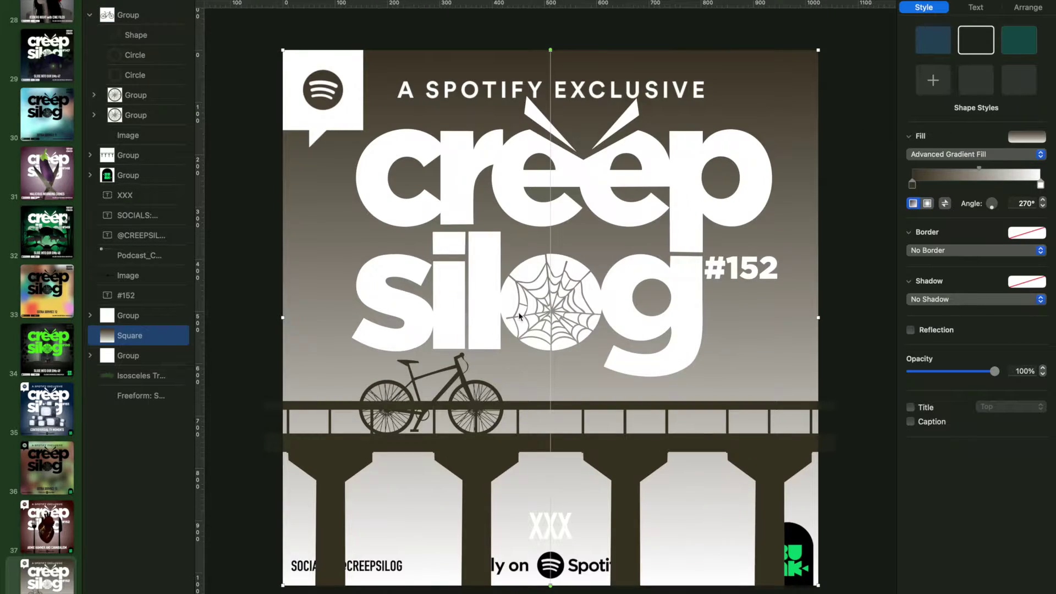
pyautogui.press('super+minus')
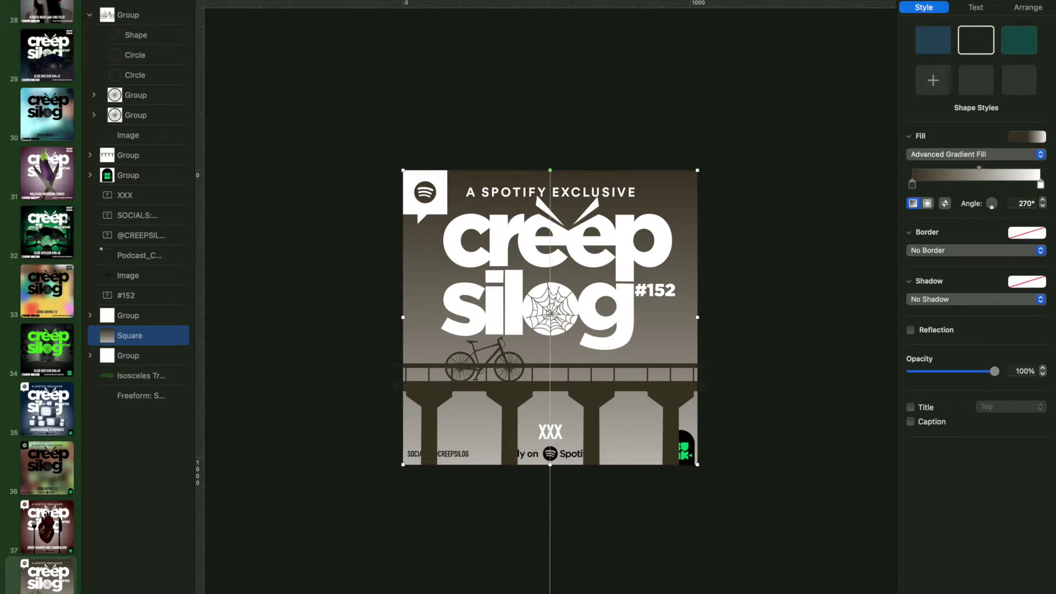
pyautogui.moveTo(550, 465); pyautogui.dragTo(550, 455)
pyautogui.click(781, 320)
# - Duplicate the background square as a 50% opacity overlay directly above it, with its gradient angled at 339.6°
pyautogui.click(125, 336)
pyautogui.press('shift+super+f')
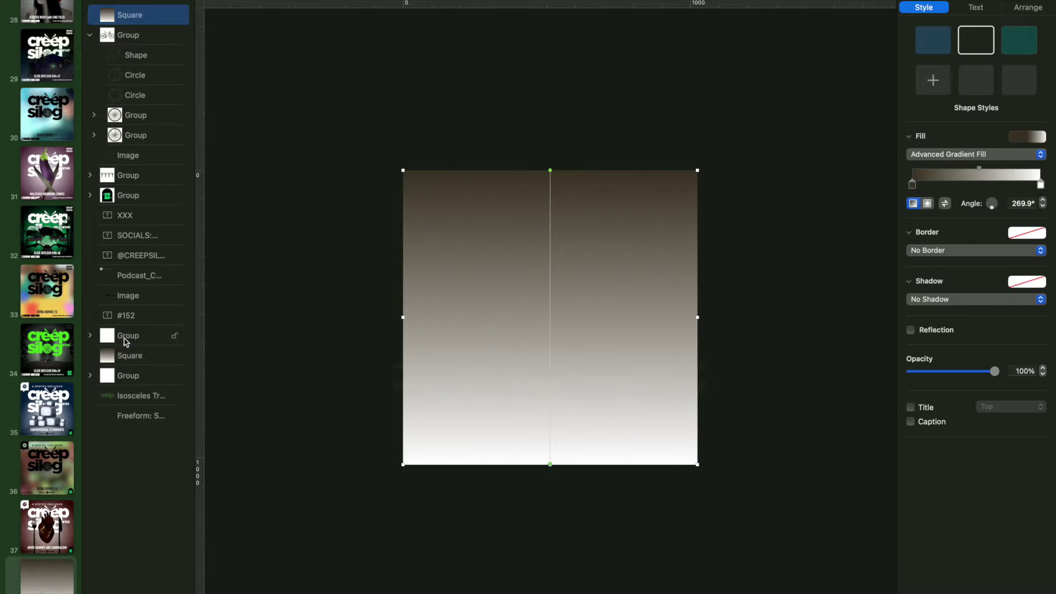
pyautogui.moveTo(550, 169); pyautogui.dragTo(403, 169)
pyautogui.moveTo(550, 465); pyautogui.dragTo(712, 476)
pyautogui.moveTo(994, 371); pyautogui.dragTo(961, 374)
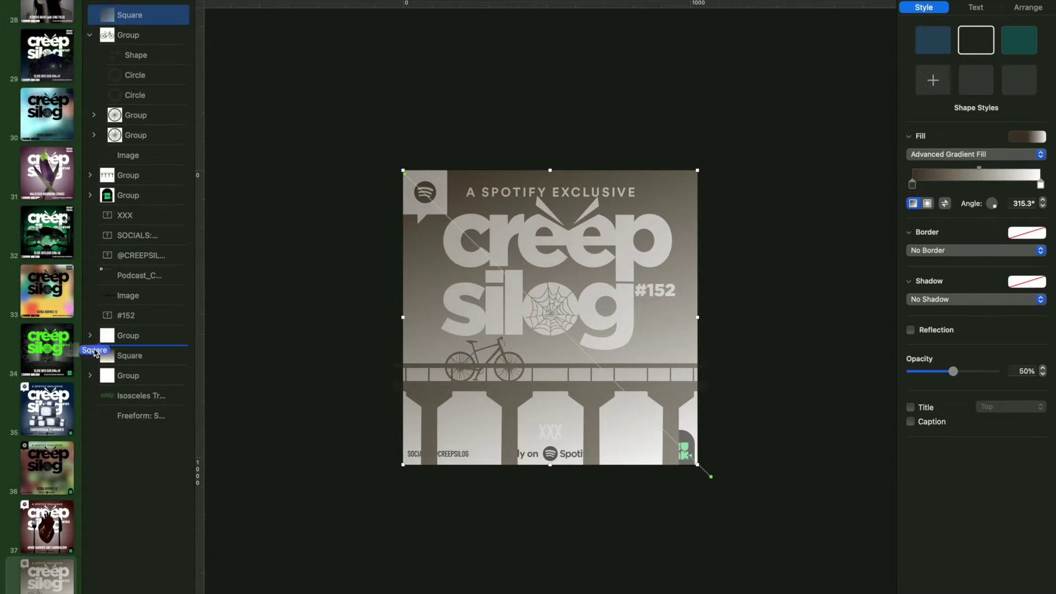
pyautogui.moveTo(95, 352); pyautogui.dragTo(95, 348)
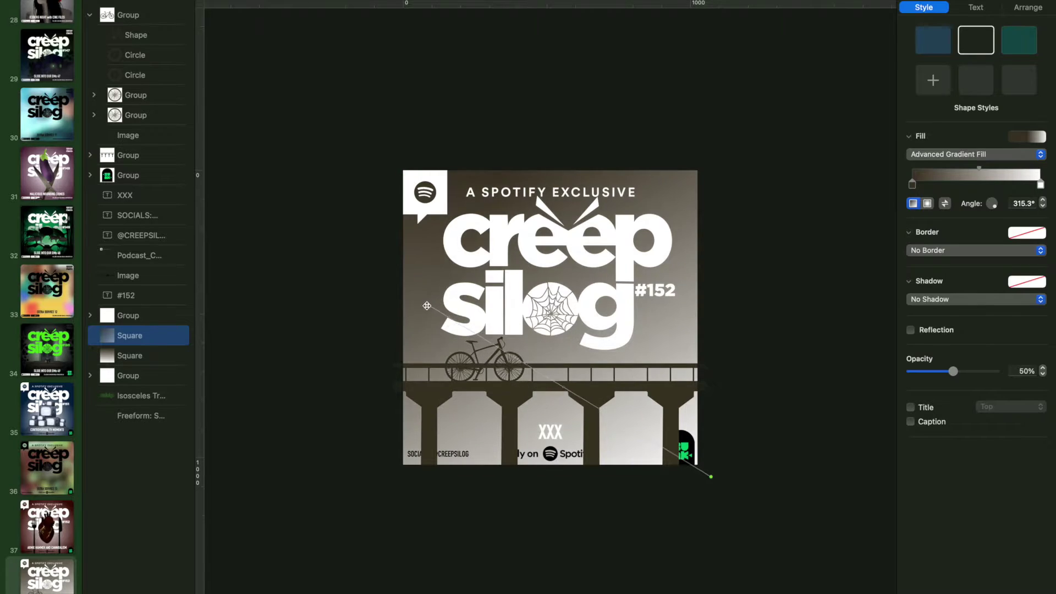
pyautogui.moveTo(402, 324); pyautogui.dragTo(358, 346)
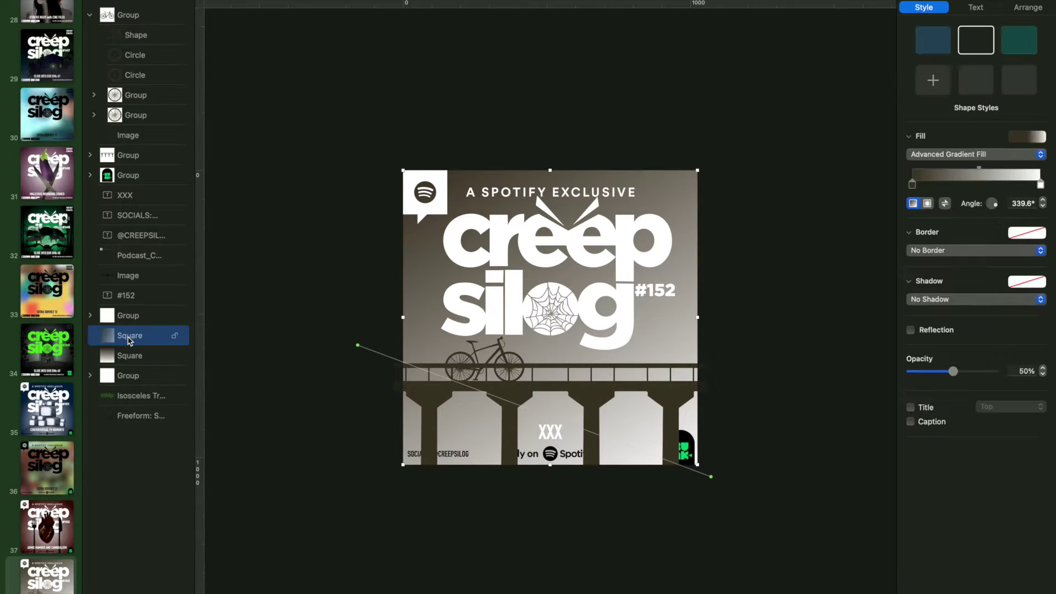
# - Duplicate the overlay square, flip its gradient, angle it at 29.4° and make its white stop transparent
pyautogui.press('super+d')
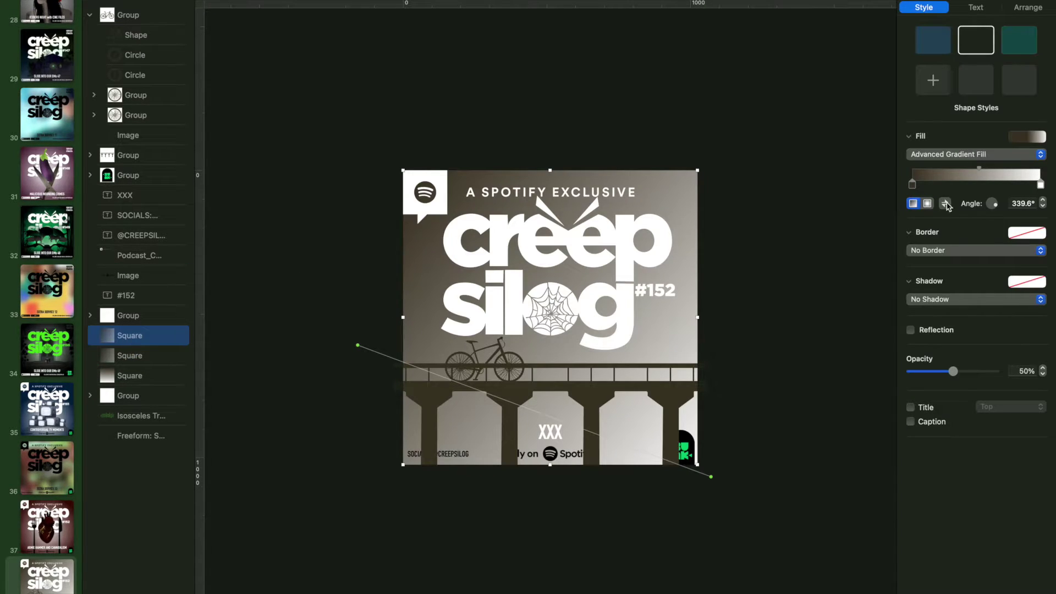
pyautogui.click(946, 204)
pyautogui.moveTo(711, 478); pyautogui.dragTo(744, 132)
pyautogui.doubleClick(912, 185)
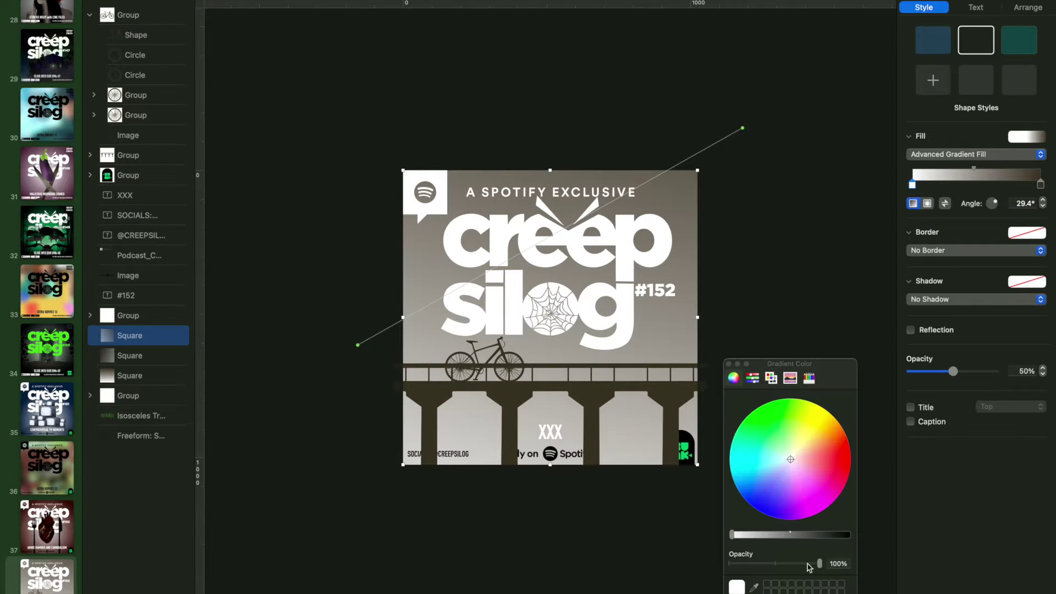
pyautogui.click(667, 558)
# - Make the lower overlay's white stop transparent and move the upper overlay's gradient start to the centre of the cover
pyautogui.click(122, 357)
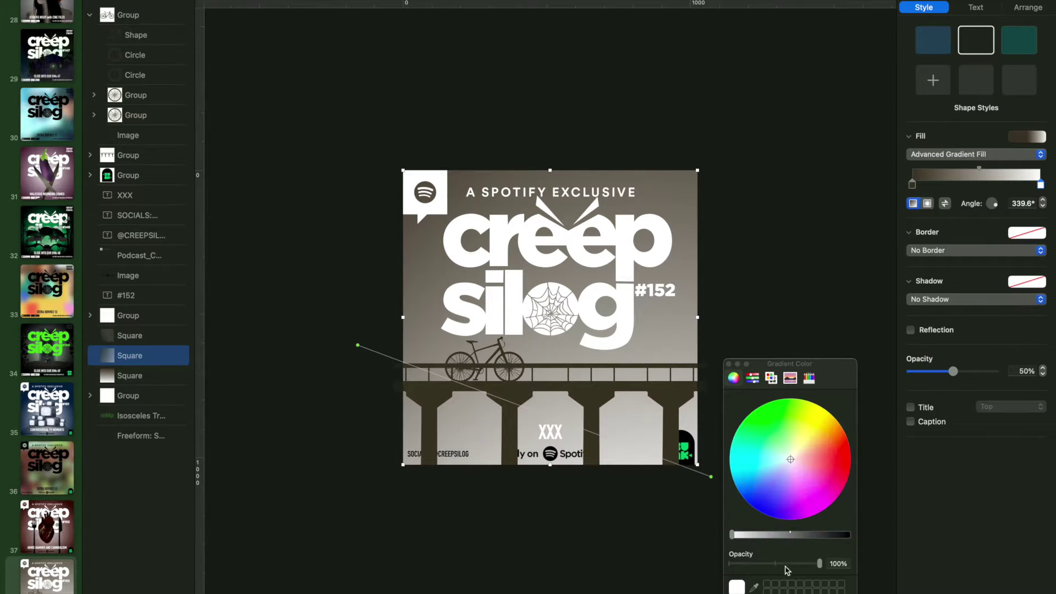
pyautogui.click(729, 363)
pyautogui.click(130, 334)
pyautogui.moveTo(357, 345); pyautogui.dragTo(598, 296)
pyautogui.click(707, 201)
pyautogui.press('super+shift+period')
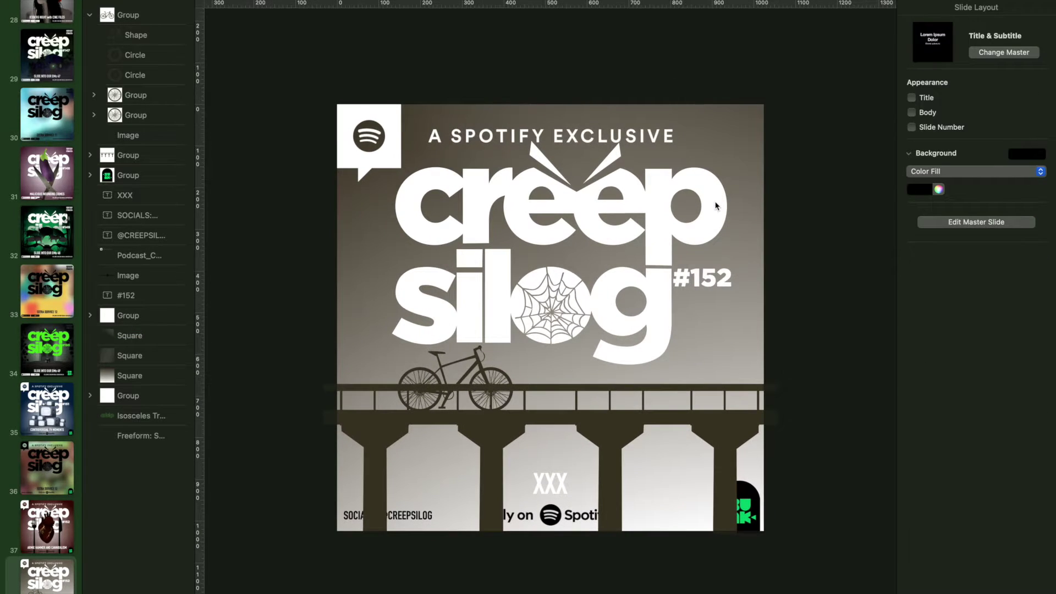
# - Darken the brown gradient stops of the background square and its overlays to black
pyautogui.click(140, 356)
pyautogui.press('super+shift+c')
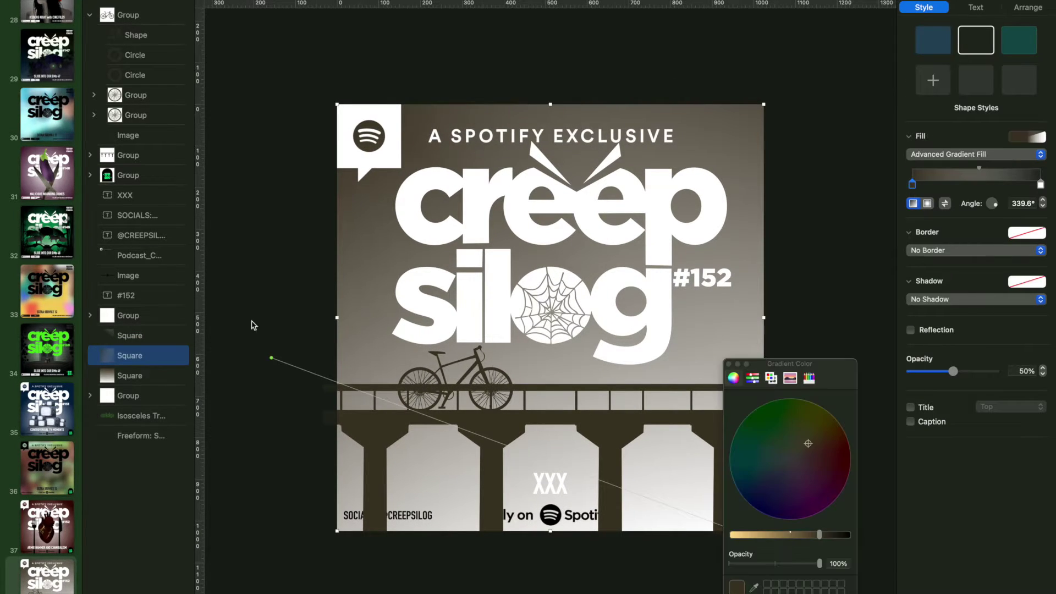
pyautogui.click(131, 380)
pyautogui.moveTo(825, 535); pyautogui.dragTo(867, 544)
pyautogui.click(853, 213)
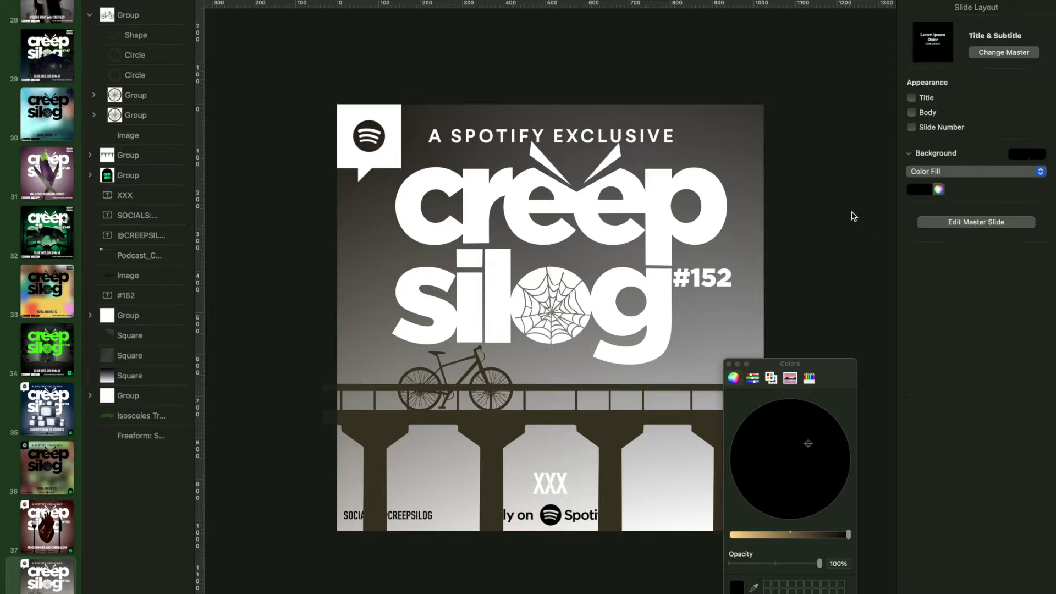
pyautogui.click(144, 373)
pyautogui.click(813, 308)
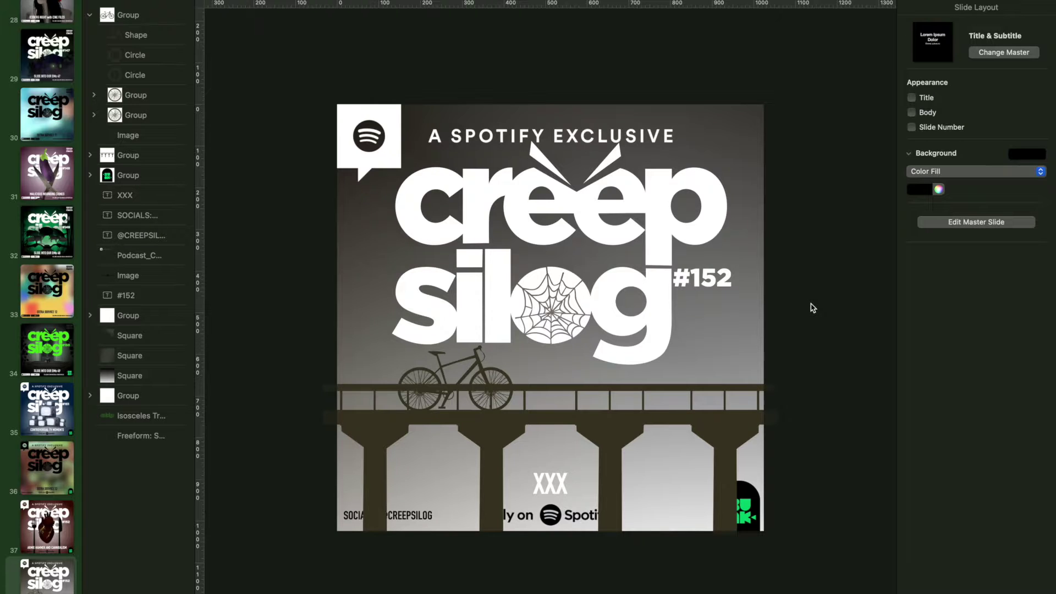
# - Paste the falling figure silhouette and place it over the lower part of the logo
pyautogui.press('super+v')
pyautogui.moveTo(726, 176); pyautogui.dragTo(528, 385)
pyautogui.moveTo(528, 385); pyautogui.dragTo(603, 321)
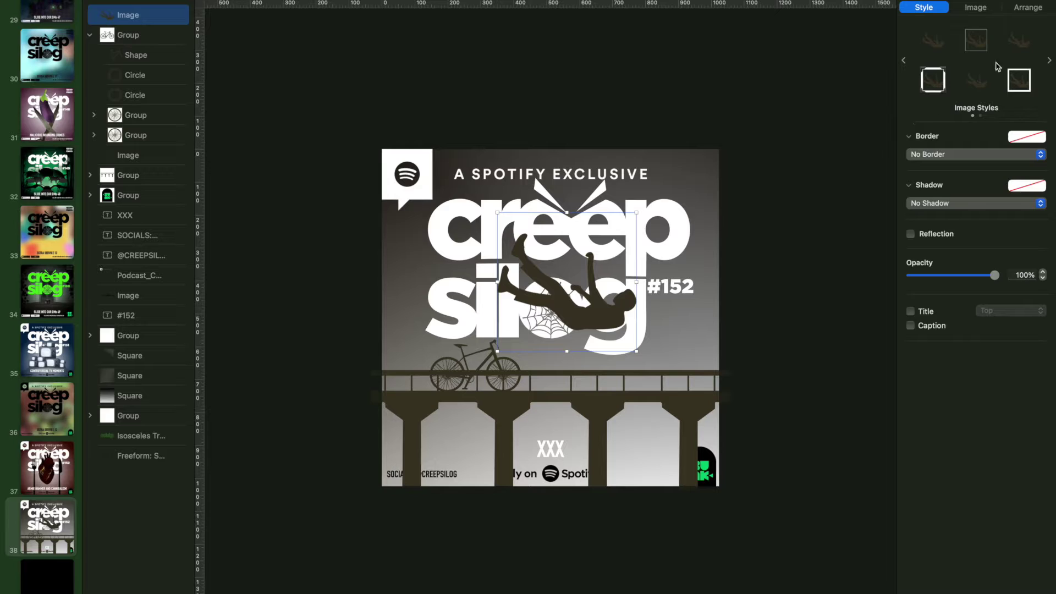
# - Rotate the figure to 237.4°, scale it to 247 pt and place it beside the bicycle at X 124, Y 450 pt
pyautogui.click(975, 7)
pyautogui.click(1028, 7)
pyautogui.moveTo(934, 222); pyautogui.dragTo(904, 280)
pyautogui.moveTo(541, 261); pyautogui.dragTo(480, 288)
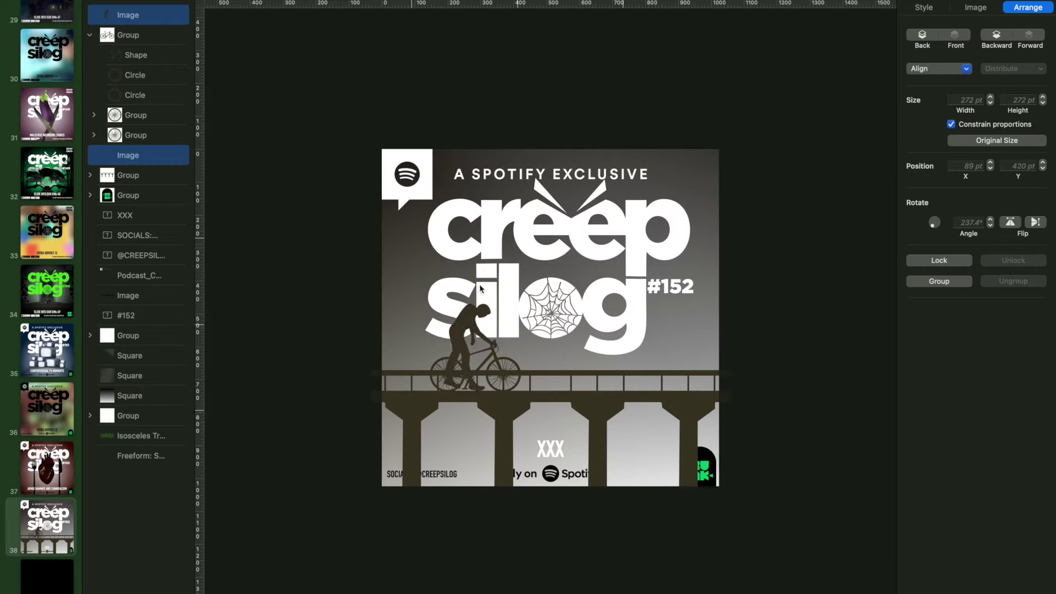
pyautogui.moveTo(362, 330); pyautogui.dragTo(367, 368)
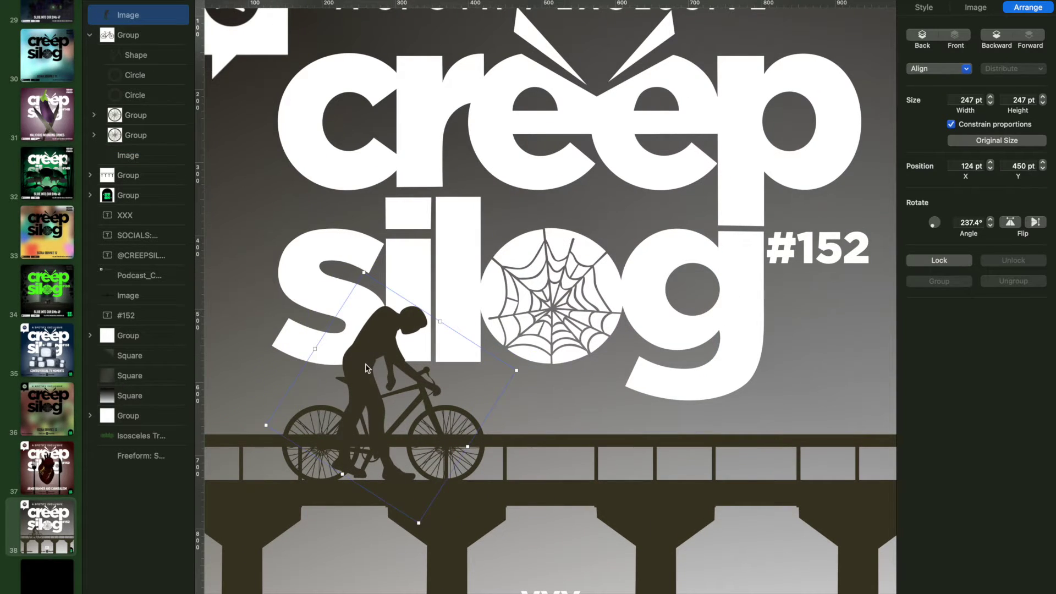
pyautogui.press('super+minus')
pyautogui.click(596, 35)
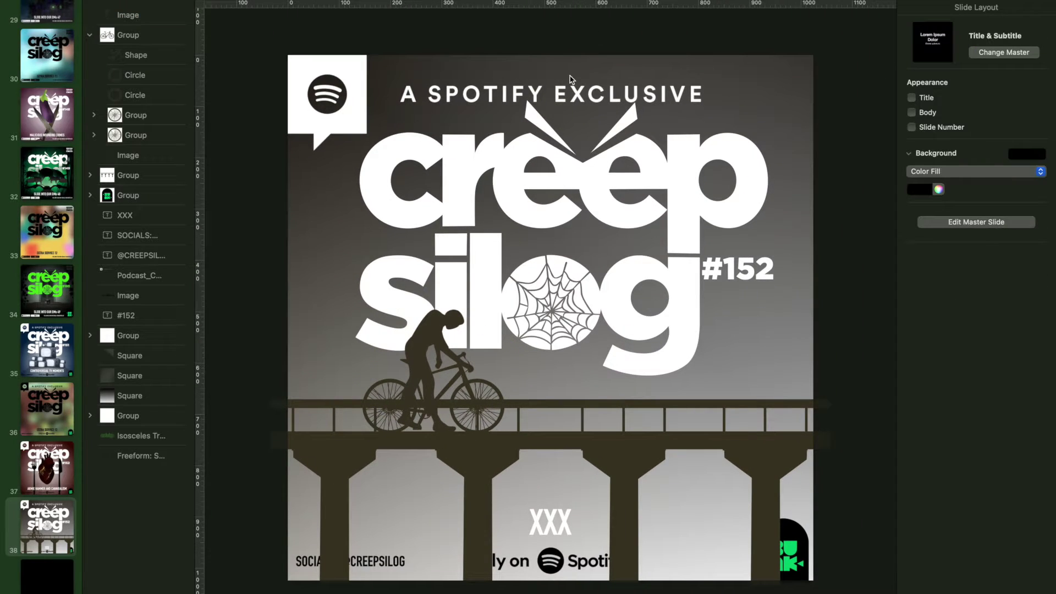
# - Lower the opacity of the upper overlay's black gradient stop to 29%
pyautogui.click(570, 79)
pyautogui.press('super+minus')
pyautogui.doubleClick(1041, 184)
pyautogui.click(733, 378)
pyautogui.moveTo(819, 538); pyautogui.dragTo(744, 562)
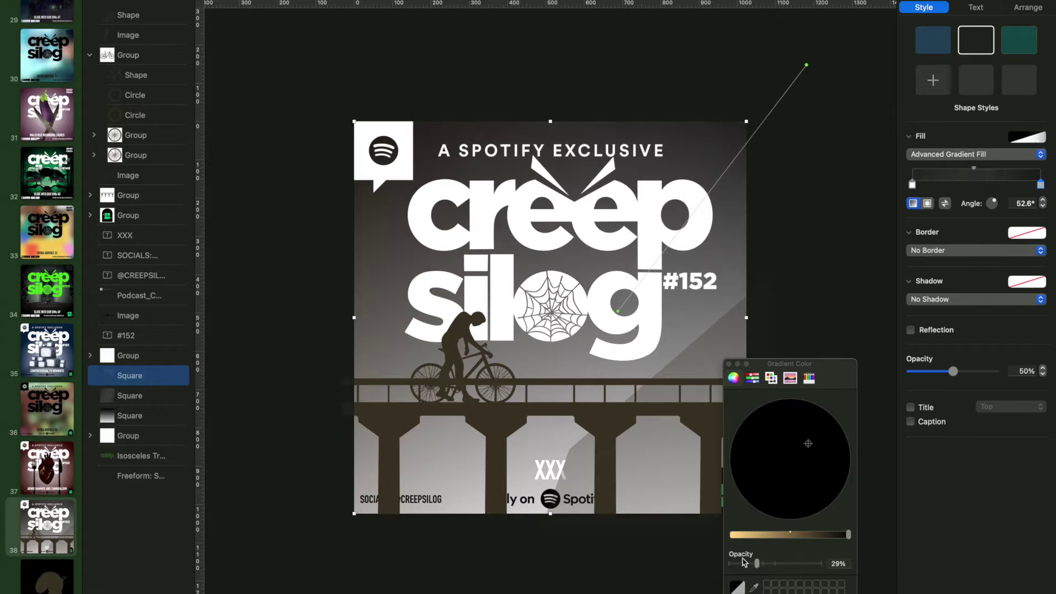
# - Set the black gradient stop of the upper overlay square to 41% opacity and turn its gradient angle to 167.1°
pyautogui.click(695, 557)
pyautogui.click(130, 379)
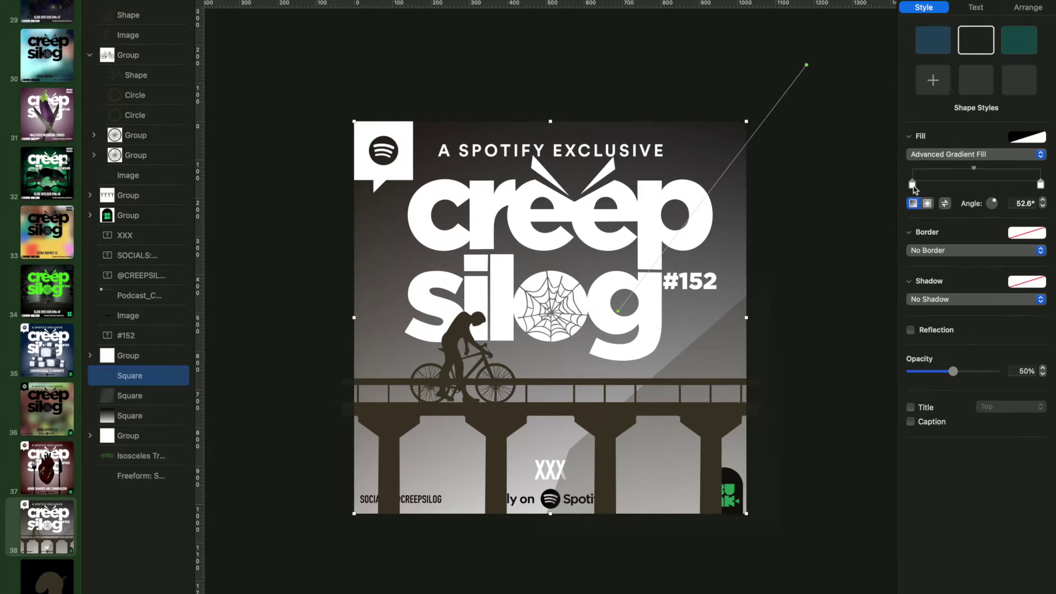
pyautogui.click(1041, 183)
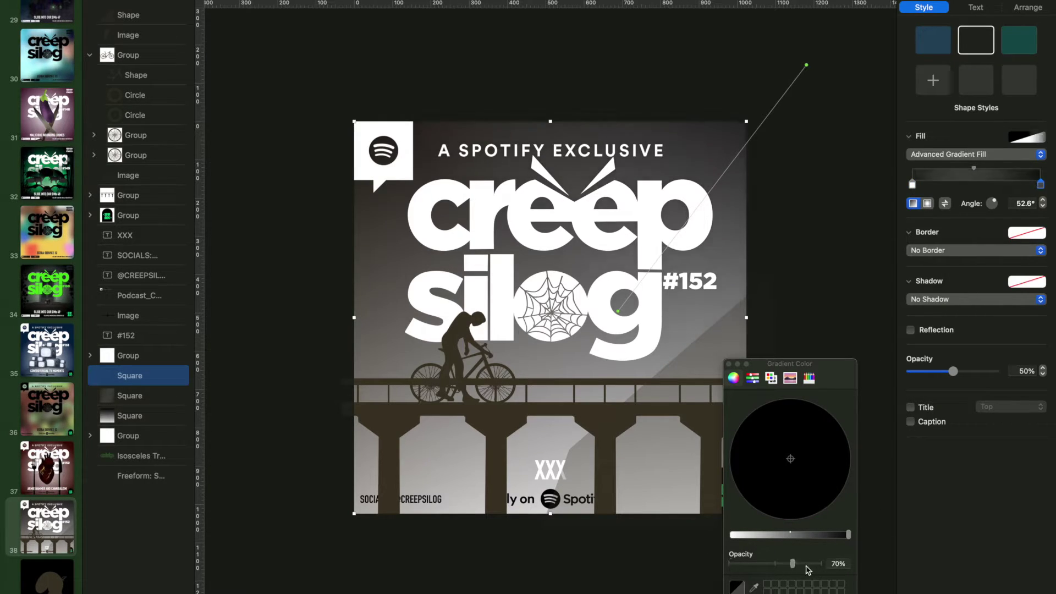
pyautogui.moveTo(732, 564); pyautogui.dragTo(767, 564)
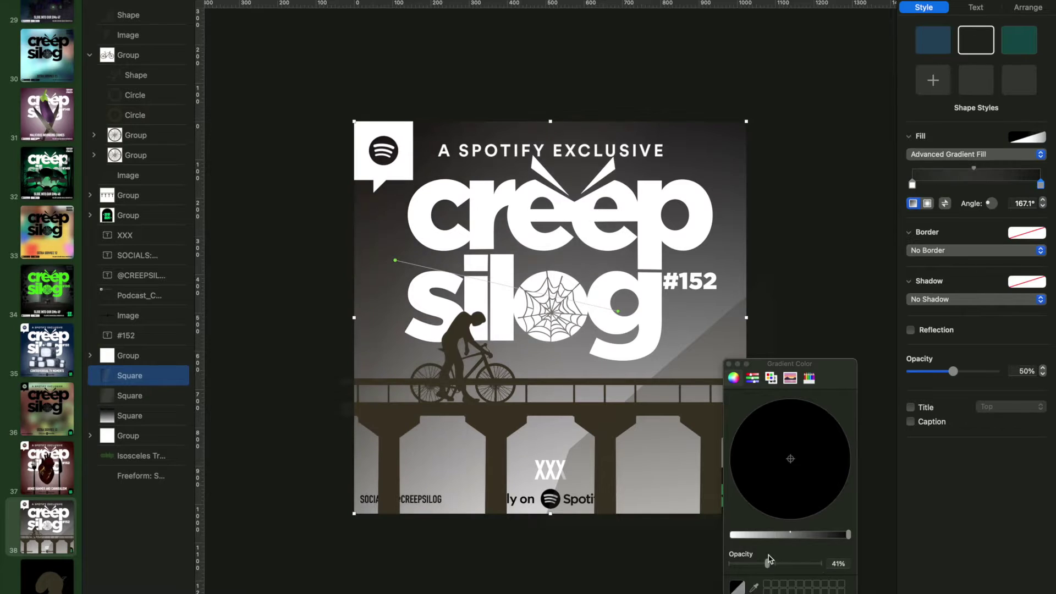
pyautogui.click(813, 317)
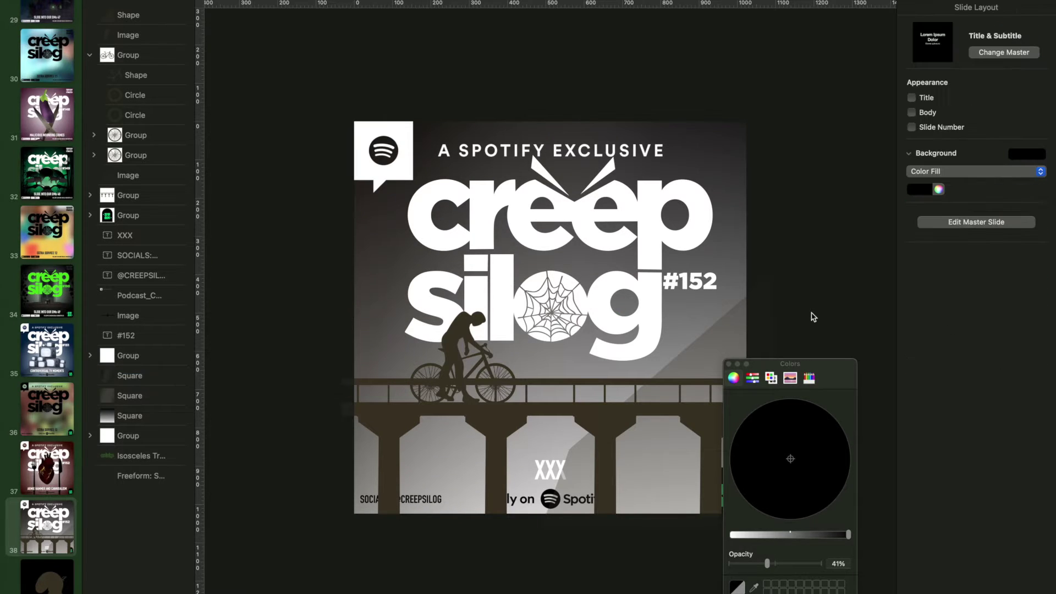
# - Reshape the points of the translucent cliff shape into a jagged, steeper edge behind the bridge
pyautogui.click(137, 17)
pyautogui.doubleClick(664, 380)
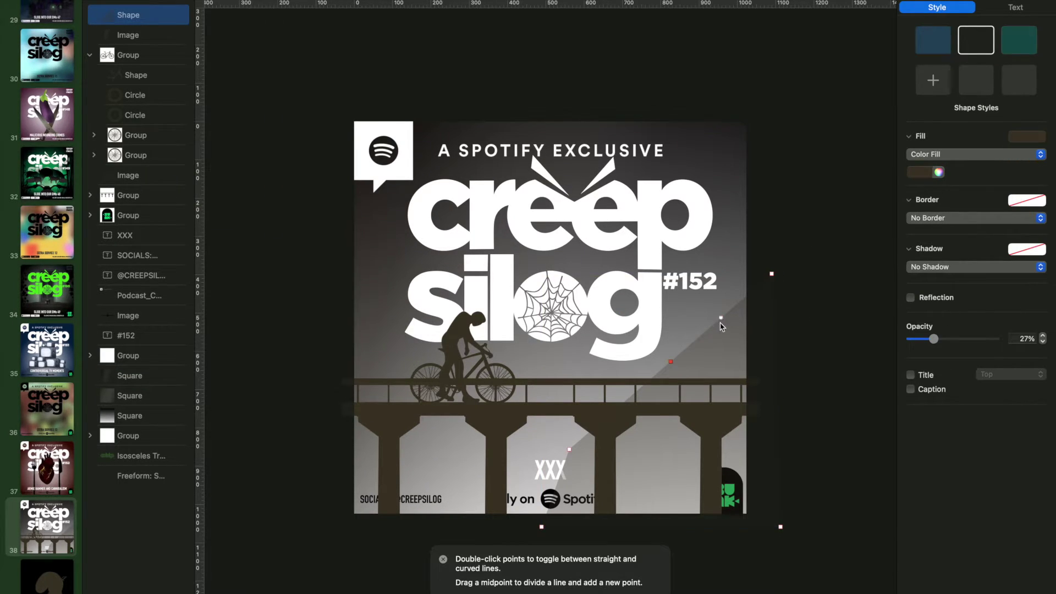
pyautogui.moveTo(570, 449); pyautogui.dragTo(630, 460)
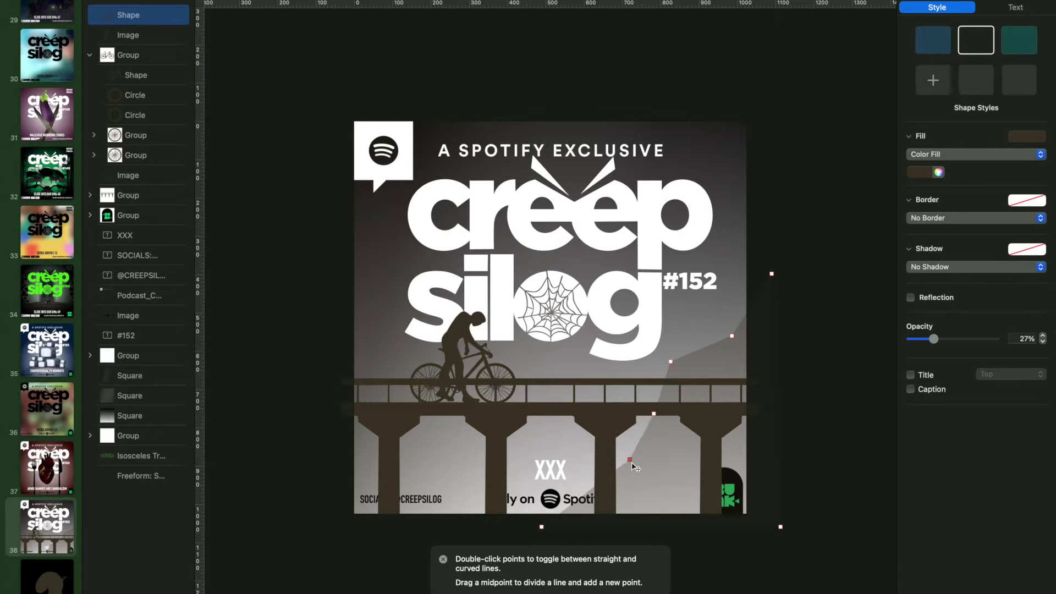
pyautogui.click(840, 335)
# - Duplicate the cliff shape over the original at X 490, Y 397 pt and flip the copy horizontally
pyautogui.click(135, 16)
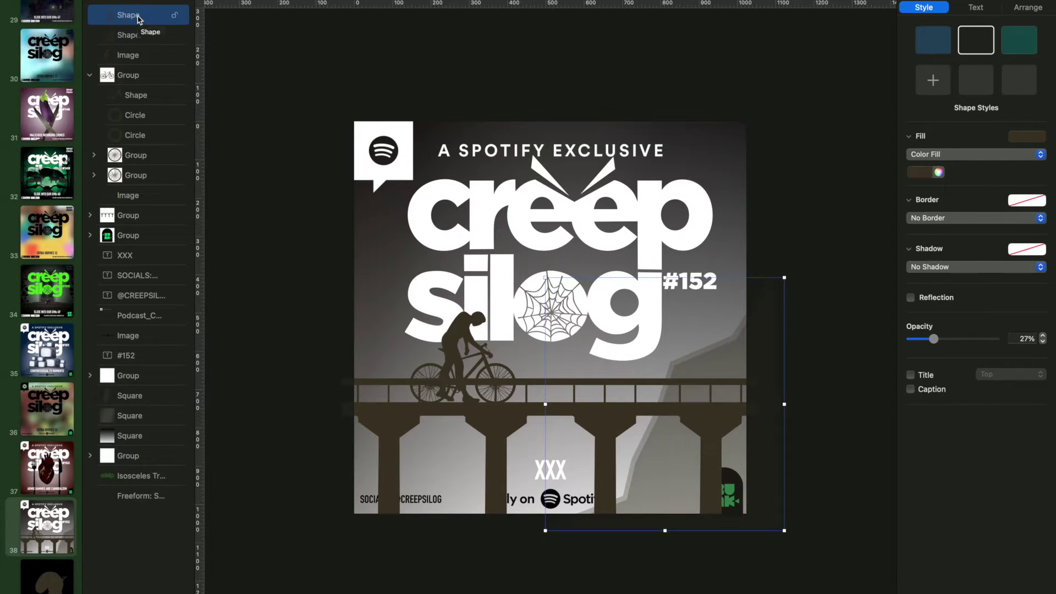
pyautogui.hotkey('shift', 'Left')
pyautogui.press('Up')
pyautogui.press('Left')
pyautogui.click(1028, 8)
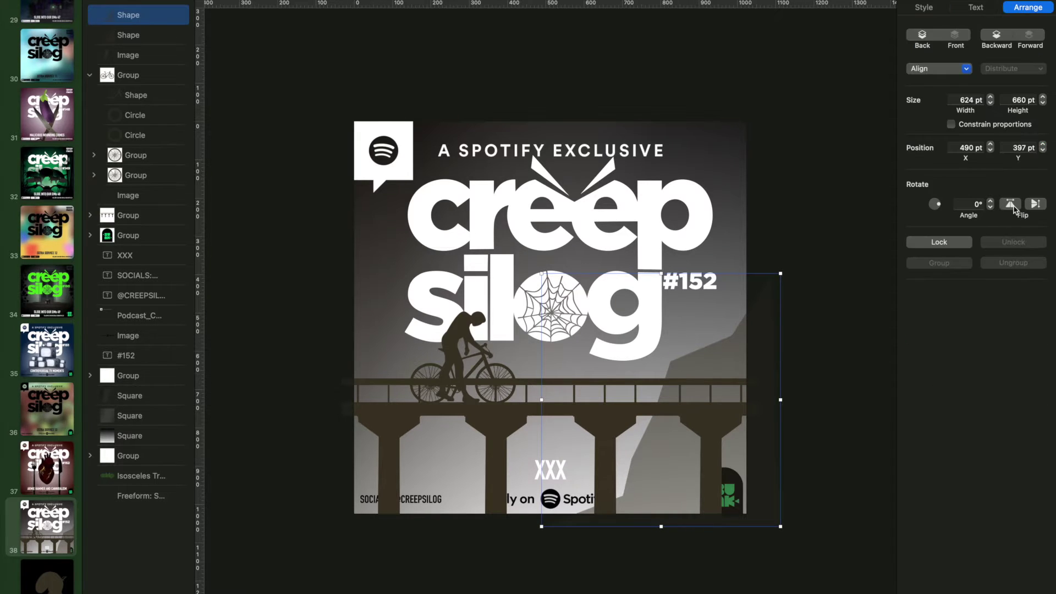
# - Move the mirrored cliff across to the opposite side of the cover at X -30 pt
pyautogui.hotkey('shift', 'Left')
pyautogui.hotkey('shift', 'Left')
pyautogui.hotkey('shift', 'Left')
pyautogui.hotkey('shift', 'Left')
pyautogui.hotkey('shift', 'Left')
pyautogui.hotkey('shift', 'Left')
pyautogui.hotkey('shift', 'Left')
pyautogui.hotkey('shift', 'Left')
pyautogui.hotkey('shift', 'Left')
pyautogui.hotkey('shift', 'Left')
pyautogui.hotkey('shift', 'Left')
pyautogui.hotkey('shift', 'Left')
pyautogui.hotkey('shift', 'Left')
pyautogui.hotkey('shift', 'Left')
pyautogui.hotkey('shift', 'Left')
pyautogui.hotkey('shift', 'Left')
pyautogui.hotkey('shift', 'Left')
pyautogui.hotkey('shift', 'Left')
pyautogui.hotkey('shift', 'Left')
pyautogui.hotkey('shift', 'Left')
# - Reshape the mirrored cliff's points to make it narrower, and move both cliff shapes behind the #152 text
pyautogui.rightClick(156, 17)
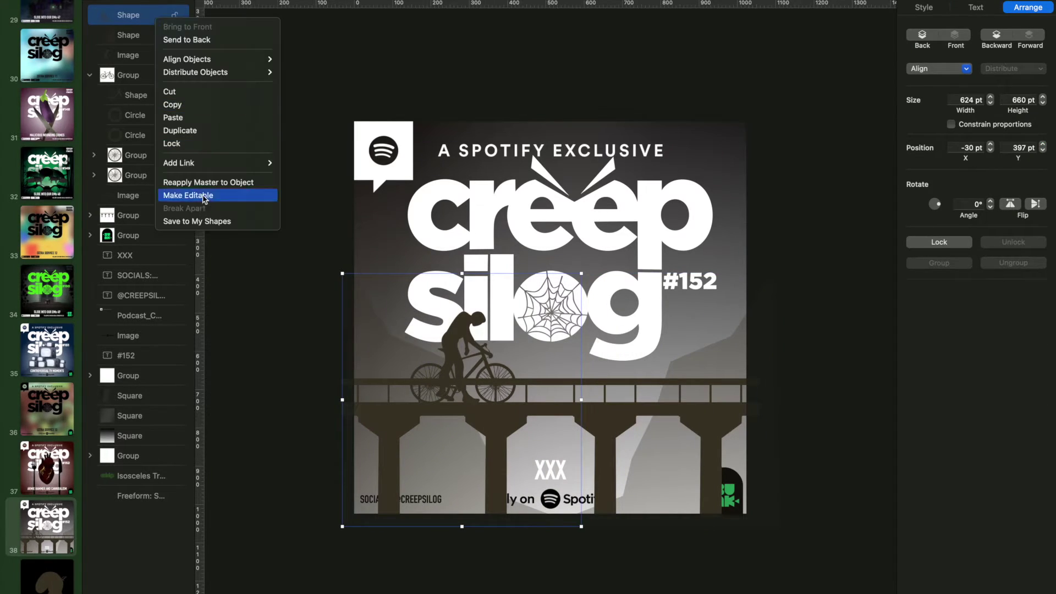
pyautogui.click(209, 196)
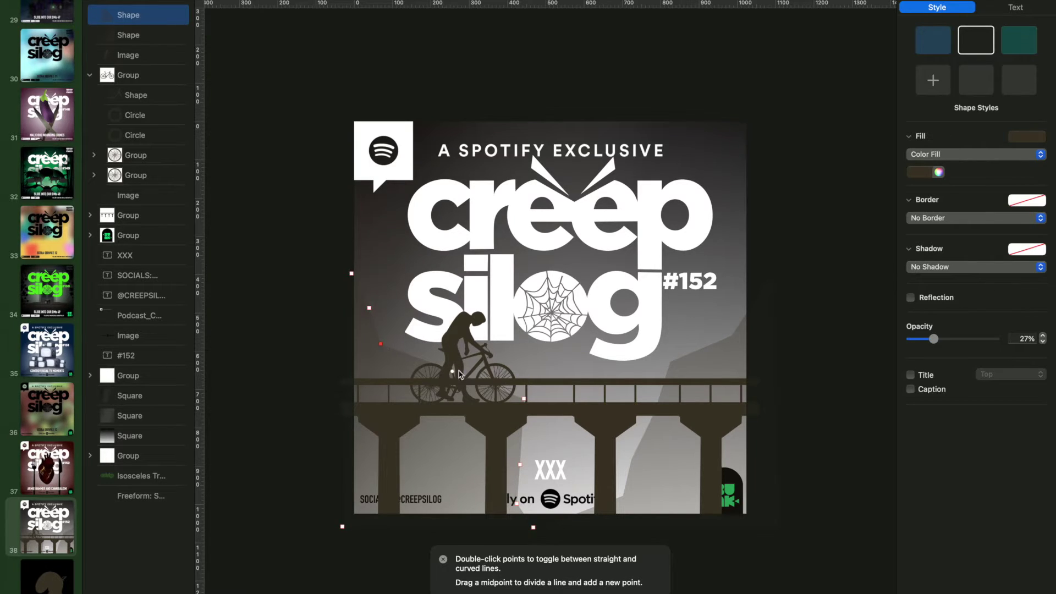
pyautogui.press('super+z')
pyautogui.press('super+z')
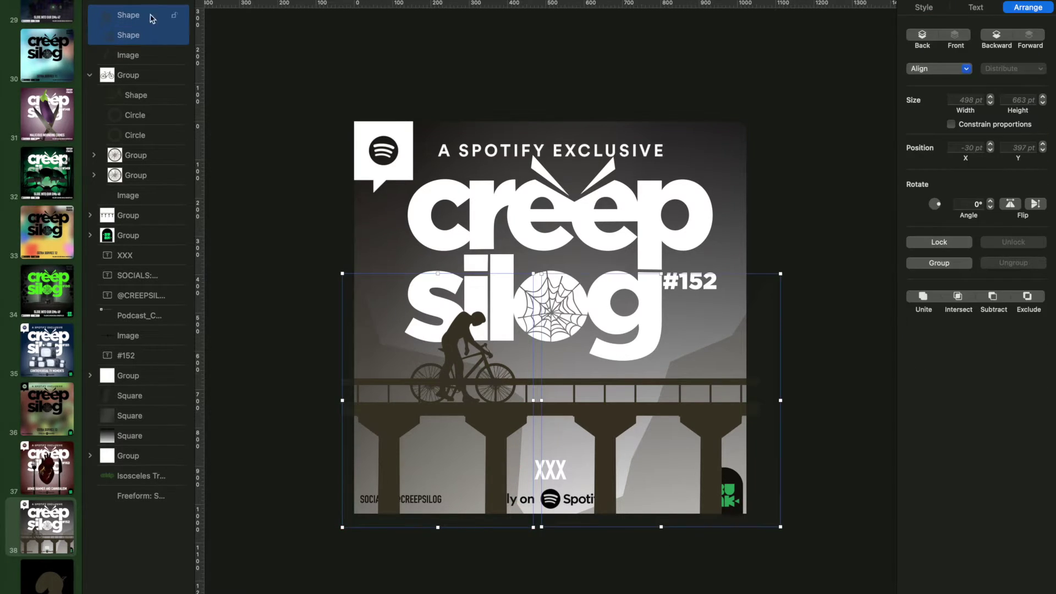
pyautogui.click(645, 159)
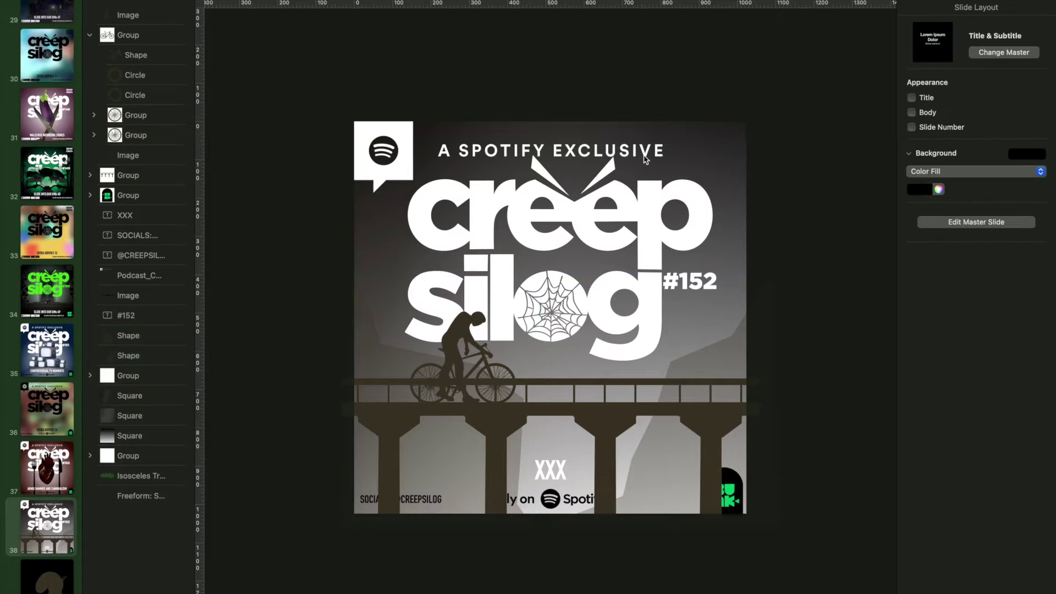
# - Copy the cap silhouette from the next slide and paste it onto the #152 cover
pyautogui.click(55, 571)
pyautogui.click(575, 246)
pyautogui.press('super+z')
pyautogui.press('super+z')
pyautogui.press('super+z')
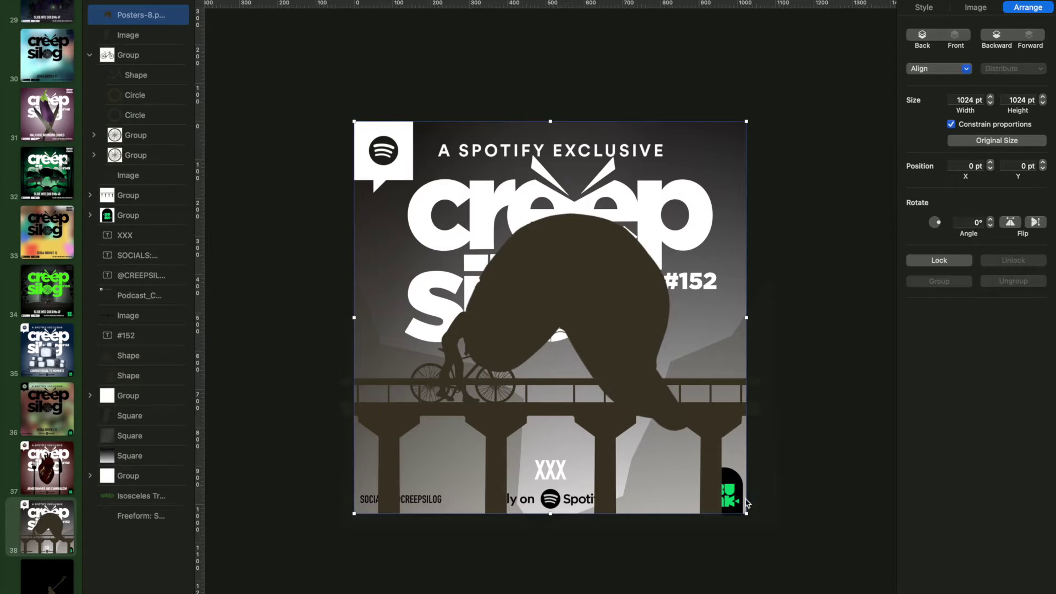
# - Scale the cap to 79 pt, rotate it to 336° and place it on the cyclist's head at X 275, Y 455 pt
pyautogui.scroll(5, 478, 268)
pyautogui.moveTo(450, 220); pyautogui.dragTo(487, 322)
pyautogui.click(991, 225)
pyautogui.moveTo(473, 255); pyautogui.dragTo(396, 289)
pyautogui.moveTo(358, 330); pyautogui.dragTo(377, 308)
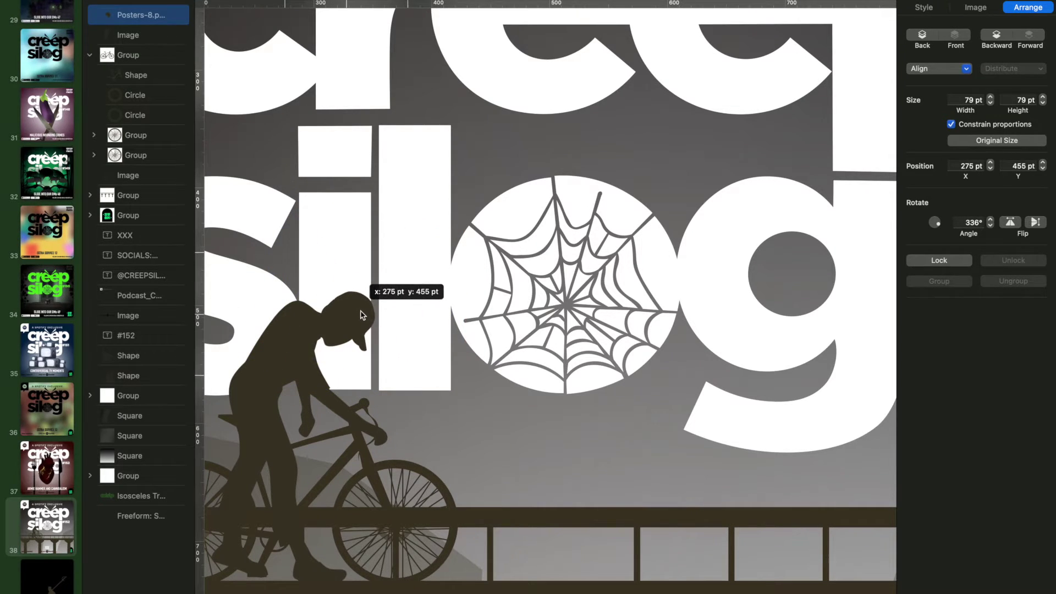
pyautogui.click(537, 424)
# - Copy the standing backpacker silhouette from the next slide and place it on the bridge, 223 by 335 pt, at X 534, Y 452 pt
pyautogui.scroll(-5, 538, 424)
pyautogui.click(48, 577)
pyautogui.click(572, 429)
pyautogui.press('cmd+c')
pyautogui.click(47, 525)
pyautogui.press('cmd+v')
pyautogui.moveTo(572, 275); pyautogui.dragTo(750, 92)
pyautogui.moveTo(702, 159); pyautogui.dragTo(683, 286)
pyautogui.click(129, 415)
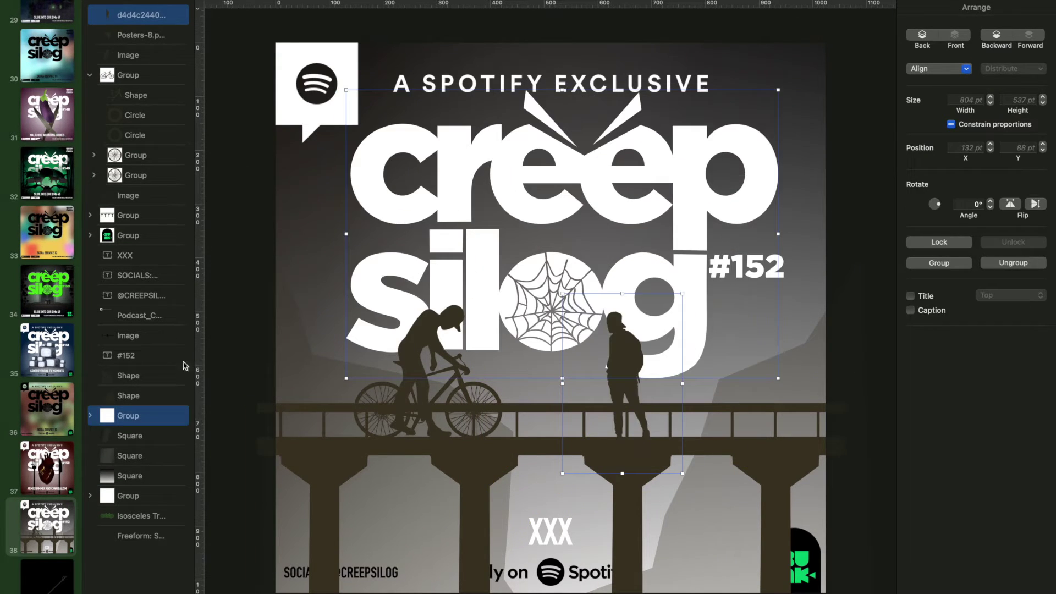
pyautogui.click(141, 15)
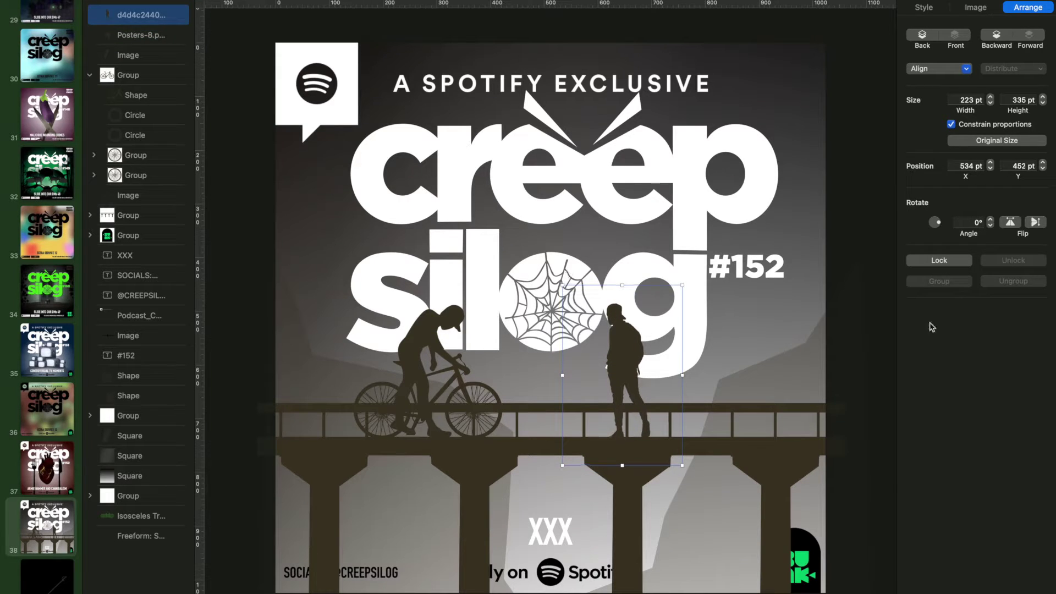
# - Enlarge the backpacker silhouette slightly and nudge it further along the bridge, away from the bicycle
pyautogui.moveTo(682, 375); pyautogui.dragTo(695, 375)
pyautogui.moveTo(562, 285); pyautogui.dragTo(554, 271)
pyautogui.press('Right')
pyautogui.press('Right')
pyautogui.press('Right')
pyautogui.press('Right')
pyautogui.press('Down')
pyautogui.press('Down')
pyautogui.hotkey('shift', 'Right')
pyautogui.hotkey('shift', 'Right')
pyautogui.hotkey('shift', 'Right')
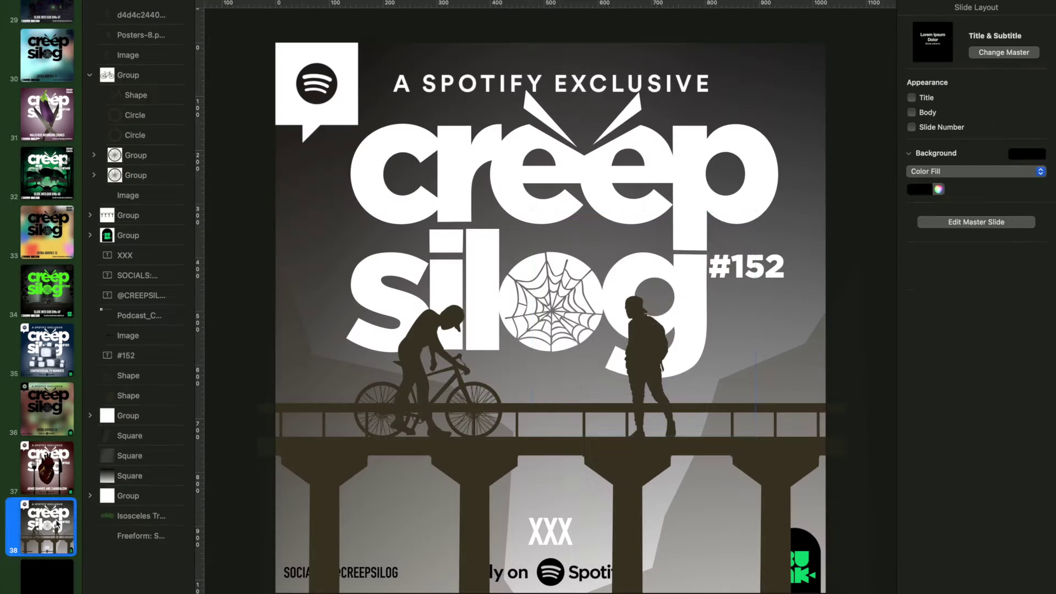
# - Paste the sword silhouette, scale it to 137 pt and place it in the backpacker's hand at X 537, Y 577 pt
pyautogui.press('super+v')
pyautogui.moveTo(632, 324); pyautogui.dragTo(619, 379)
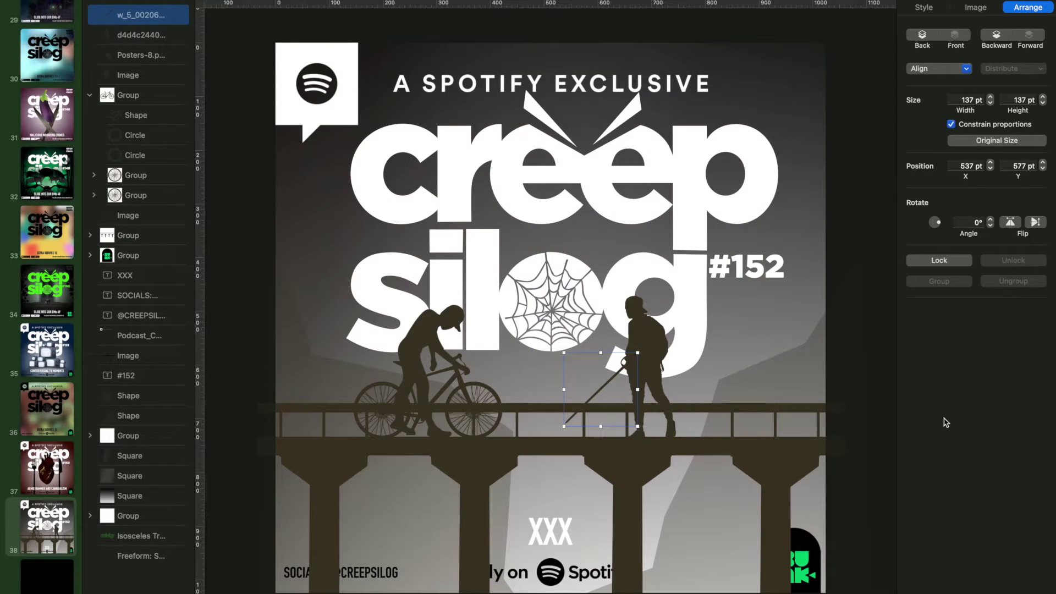
pyautogui.click(818, 296)
pyautogui.press('Escape')
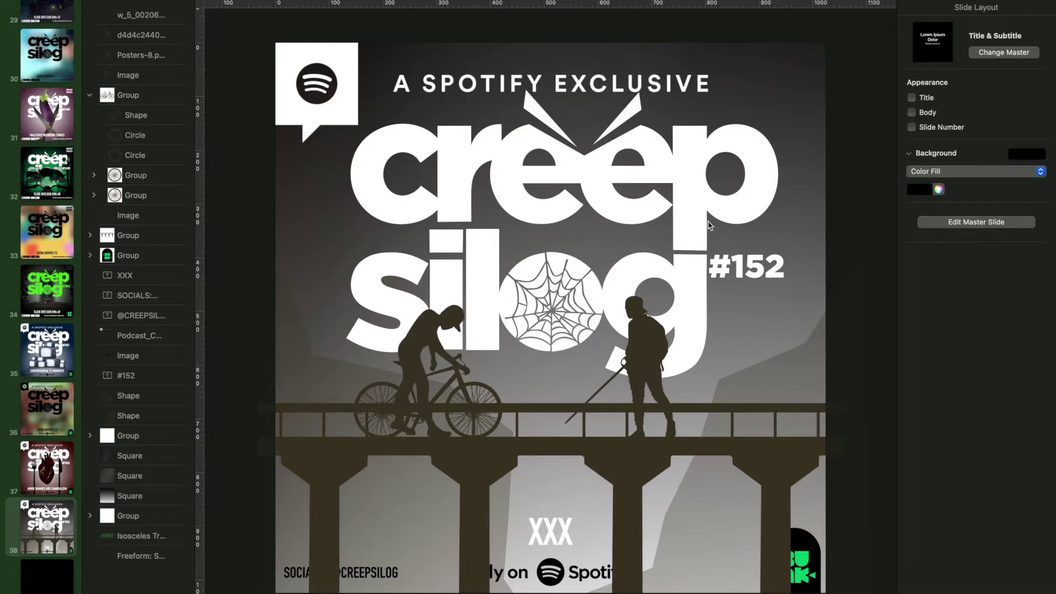
pyautogui.press('super+minus')
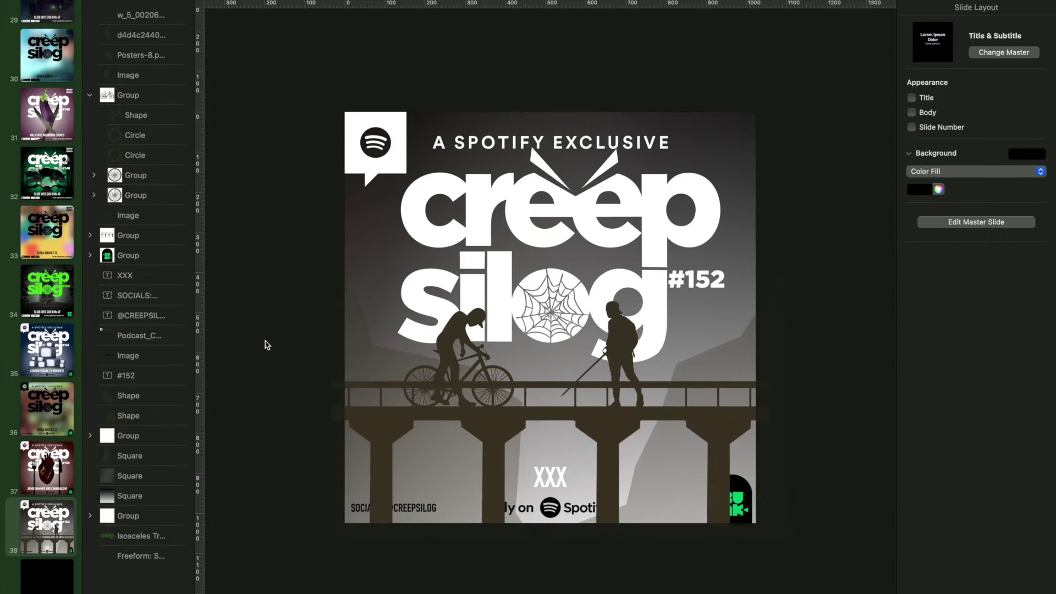
# - Give the cliff behind the backpacker a brown-to-tan advanced gradient angled 93.3° at 100% shape opacity
pyautogui.click(130, 415)
pyautogui.click(924, 7)
pyautogui.click(934, 189)
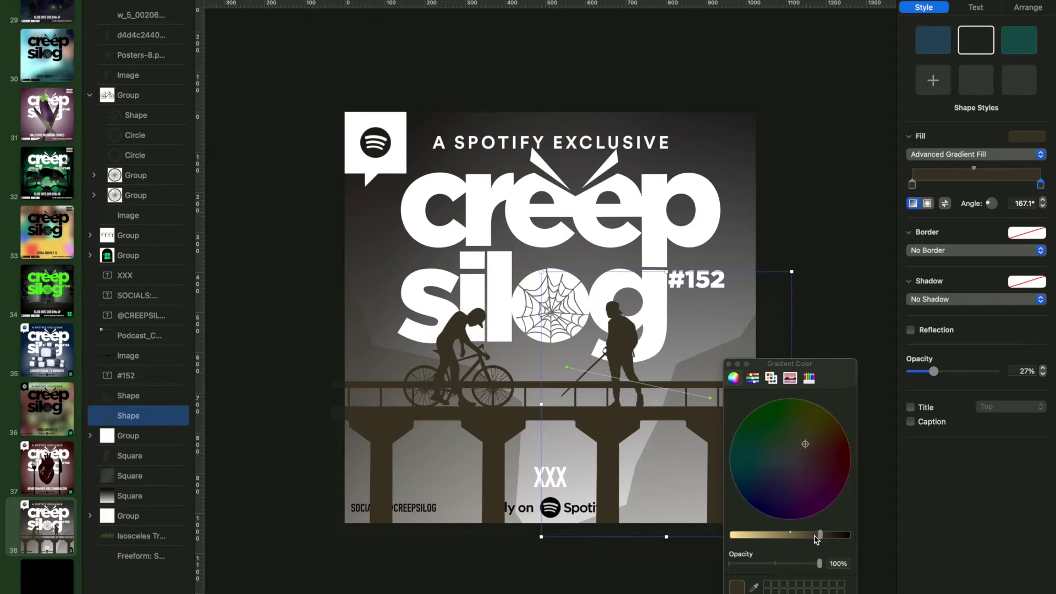
pyautogui.moveTo(820, 535); pyautogui.dragTo(769, 535)
pyautogui.moveTo(933, 372); pyautogui.dragTo(1051, 368)
pyautogui.moveTo(710, 398); pyautogui.dragTo(722, 515)
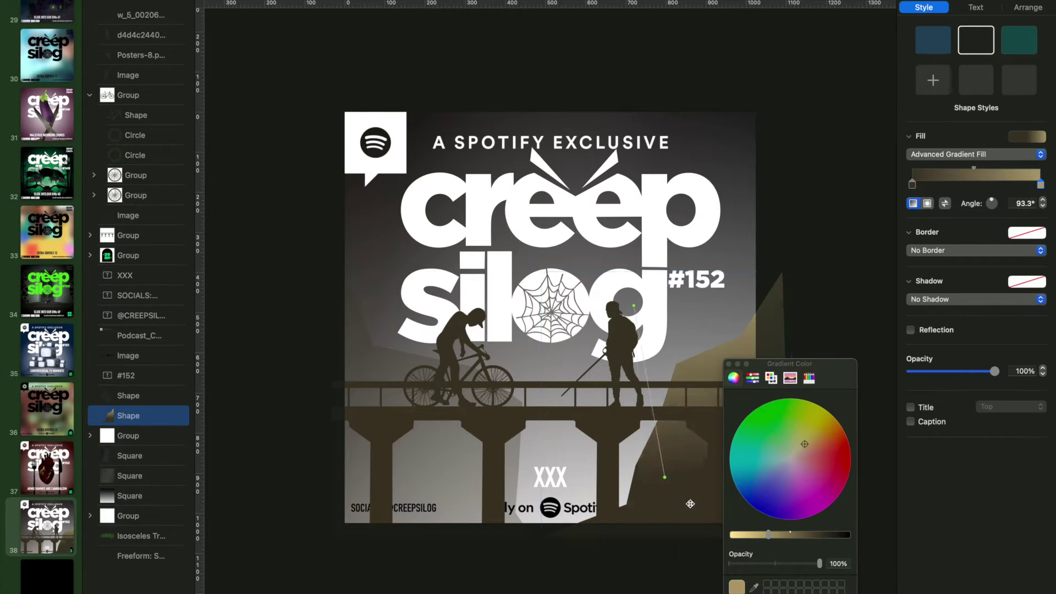
# - Turn that cliff's gradient to 129.9°, change its tan stop to white and lower the shape's opacity to 60%
pyautogui.moveTo(567, 367); pyautogui.dragTo(691, 384)
pyautogui.scroll(-3, 593, 440)
pyautogui.moveTo(650, 432); pyautogui.dragTo(661, 387)
pyautogui.moveTo(819, 564); pyautogui.dragTo(696, 559)
pyautogui.moveTo(769, 537); pyautogui.dragTo(731, 534)
pyautogui.moveTo(994, 372); pyautogui.dragTo(961, 371)
# - Change the light gradient stop of the backpacker's cliff to opaque grey and restore the shape's opacity to 100%
pyautogui.scroll(3, 888, 278)
pyautogui.moveTo(851, 362); pyautogui.dragTo(974, 331)
pyautogui.click(877, 558)
pyautogui.click(742, 330)
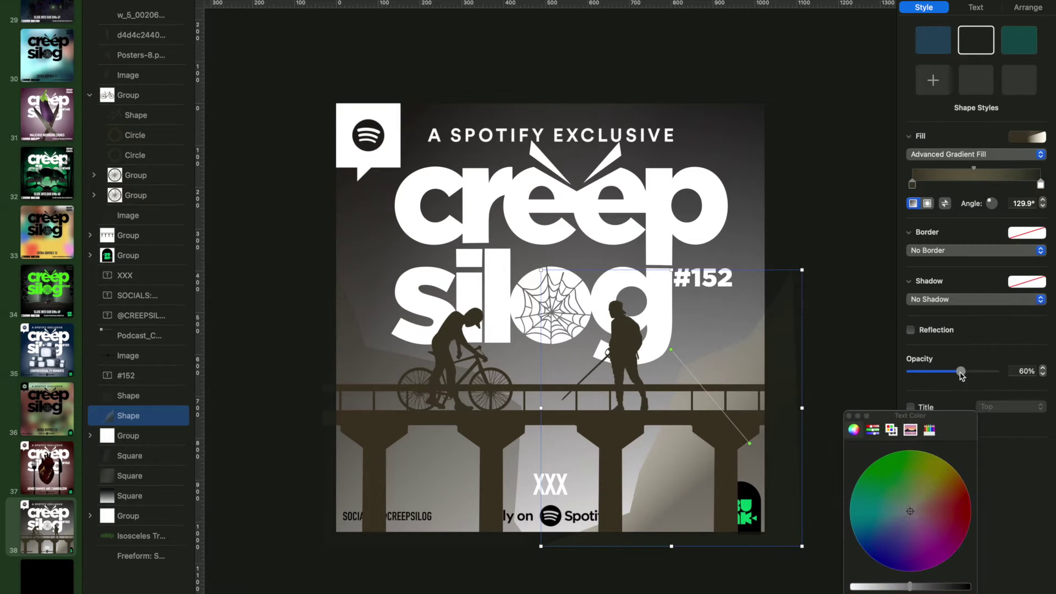
pyautogui.click(773, 347)
pyautogui.moveTo(750, 443); pyautogui.dragTo(765, 411)
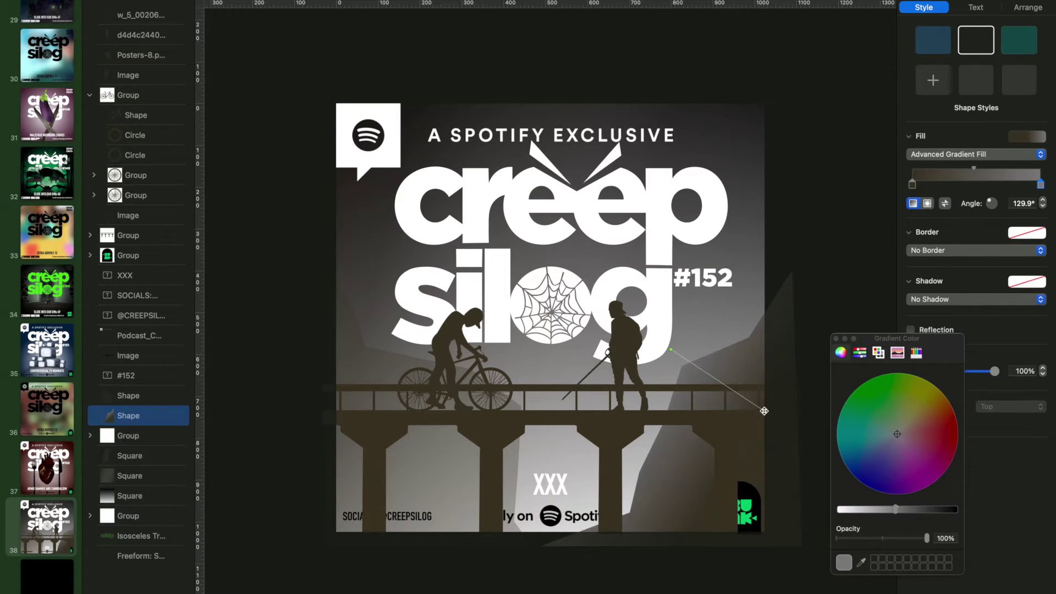
pyautogui.click(810, 133)
# - Give the cliff behind the cyclist a radial grey-to-brown gradient and position its centre near the bicycle
pyautogui.click(132, 395)
pyautogui.click(960, 151)
pyautogui.click(946, 179)
pyautogui.moveTo(414, 348)
pyautogui.mouseDown()
pyautogui.moveTo(434, 358)
pyautogui.moveTo(427, 409)
pyautogui.moveTo(352, 512)
pyautogui.moveTo(418, 434)
pyautogui.moveTo(450, 371)
pyautogui.mouseUp()
pyautogui.moveTo(523, 235); pyautogui.dragTo(488, 246)
pyautogui.click(839, 116)
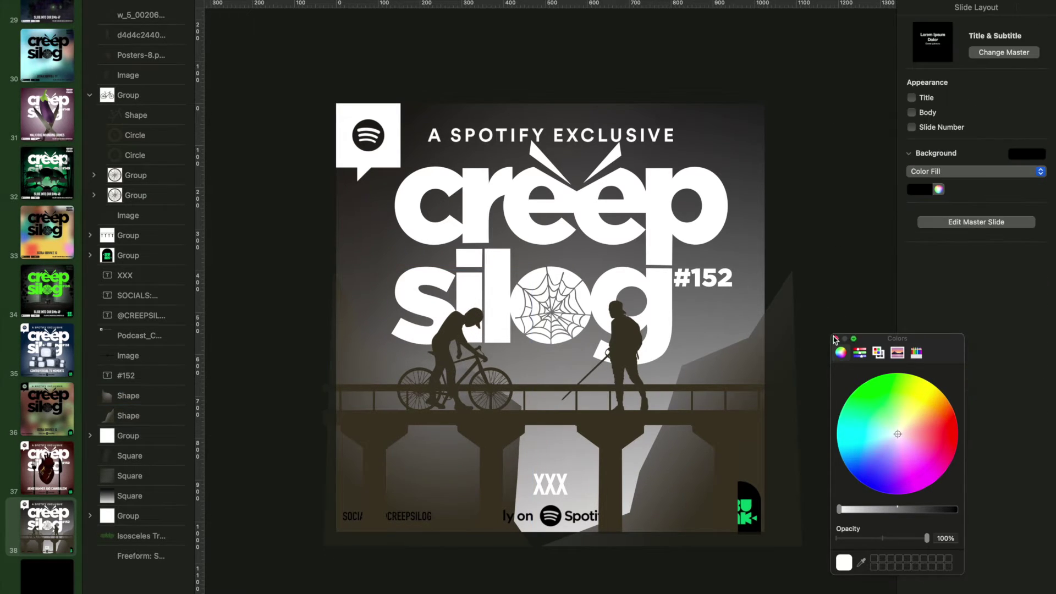
# - Lower the opacity of the cyclist's cliff to 91%
pyautogui.click(143, 396)
pyautogui.click(783, 490)
pyautogui.moveTo(999, 372)
pyautogui.mouseDown()
pyautogui.moveTo(971, 372)
pyautogui.moveTo(984, 374)
pyautogui.mouseUp()
pyautogui.click(143, 396)
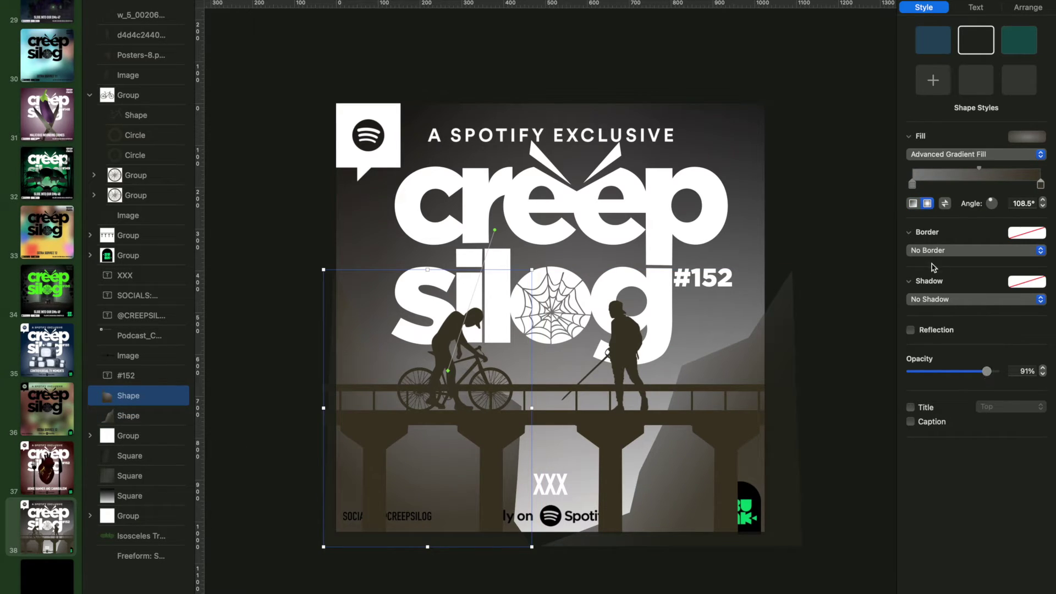
pyautogui.click(855, 243)
# - Adjust the cyclist's cliff gradient handles and give the backpacker's cliff a repositioned radial gradient at 90% opacity
pyautogui.click(120, 399)
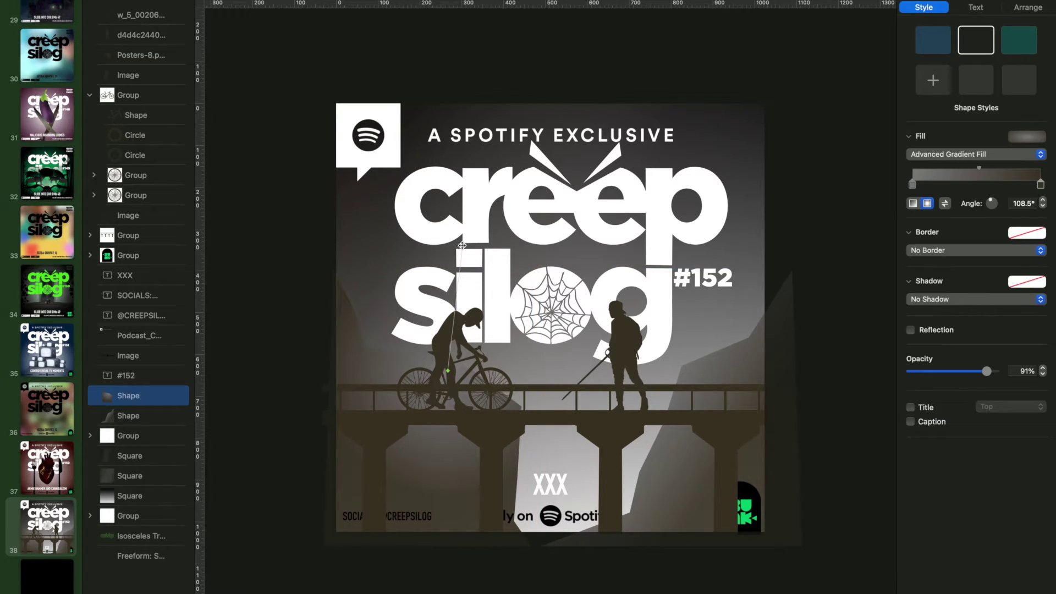
pyautogui.press('Down')
pyautogui.moveTo(672, 408); pyautogui.dragTo(656, 334)
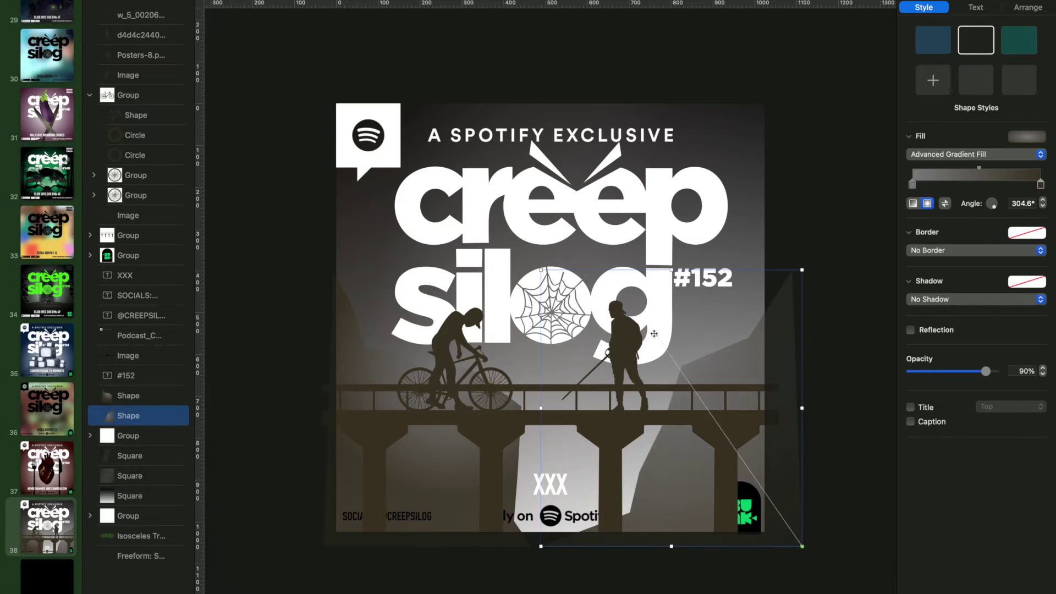
pyautogui.moveTo(803, 546); pyautogui.dragTo(719, 508)
pyautogui.click(822, 161)
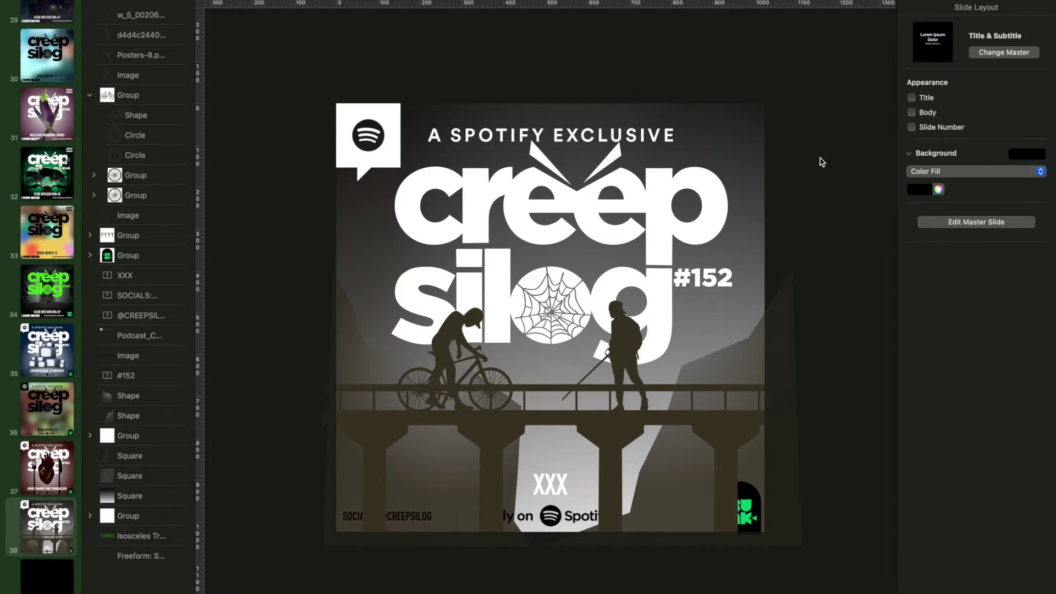
# - Turn the radial gradient of the backpacker's cliff to 278.5° and lighten its inner grey stop slightly
pyautogui.click(667, 335)
pyautogui.moveTo(656, 335); pyautogui.dragTo(681, 369)
pyautogui.click(912, 184)
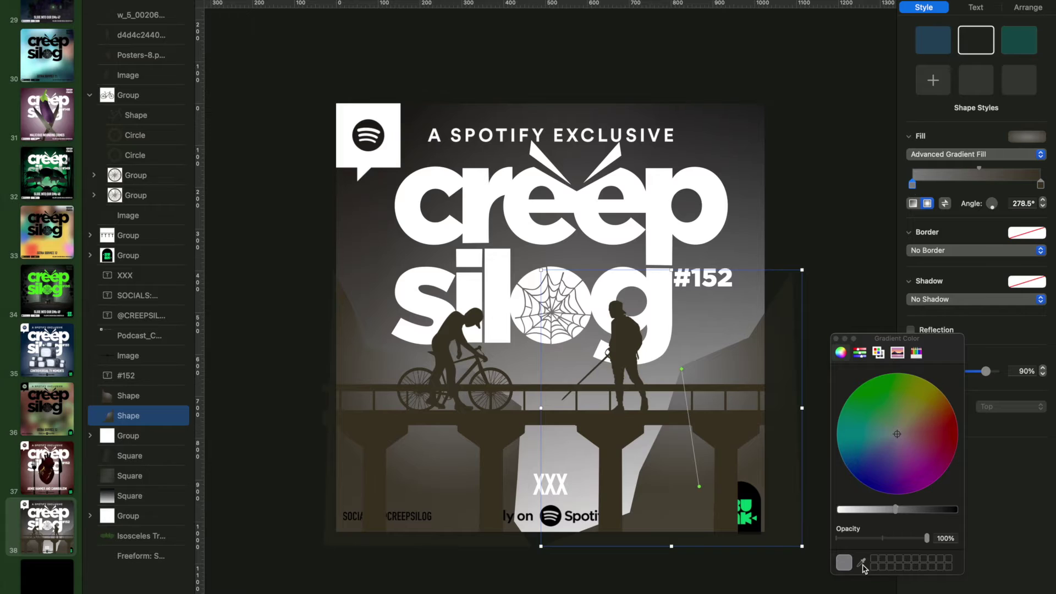
pyautogui.click(781, 367)
pyautogui.click(841, 500)
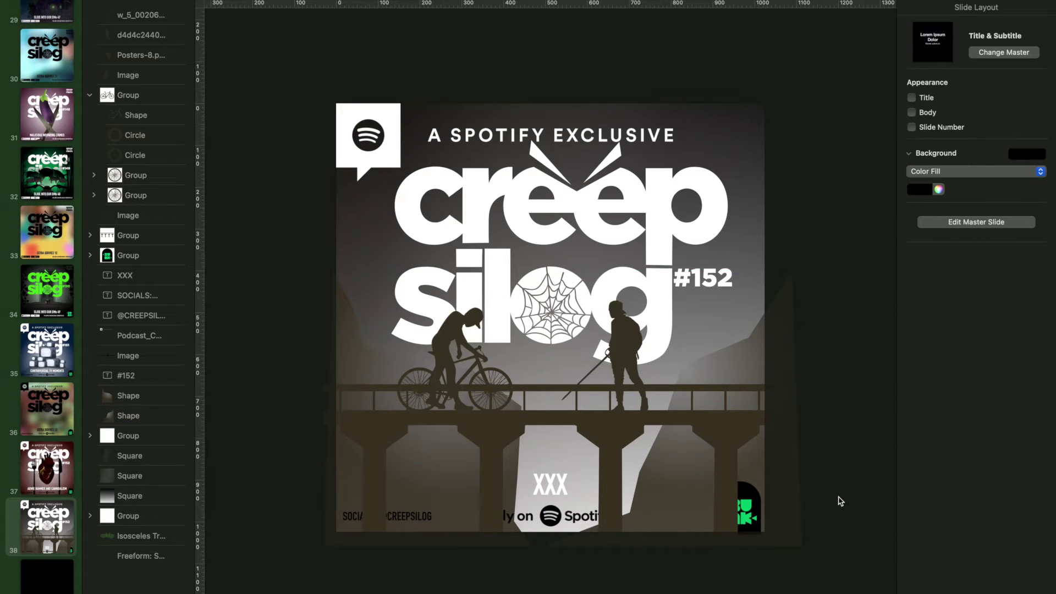
# - Select the bicycle, both figures, the cap and the sword, and shift them together slightly to the right along the bridge
pyautogui.click(135, 217)
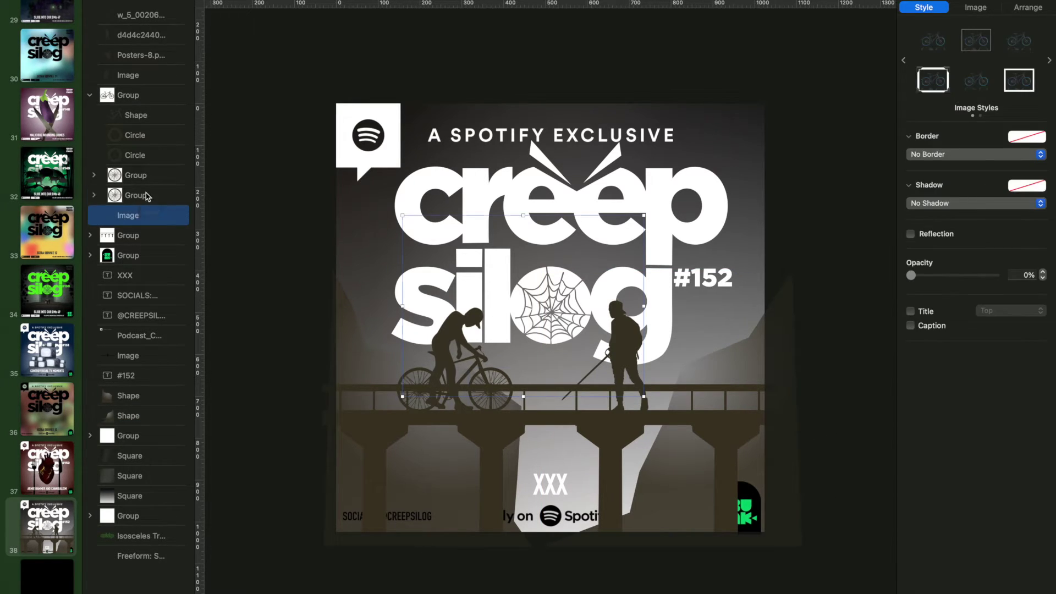
pyautogui.click(147, 196)
pyautogui.keyDown('shift'); pyautogui.click(147, 15); pyautogui.keyUp('shift')
pyautogui.press('Right')
pyautogui.click(863, 364)
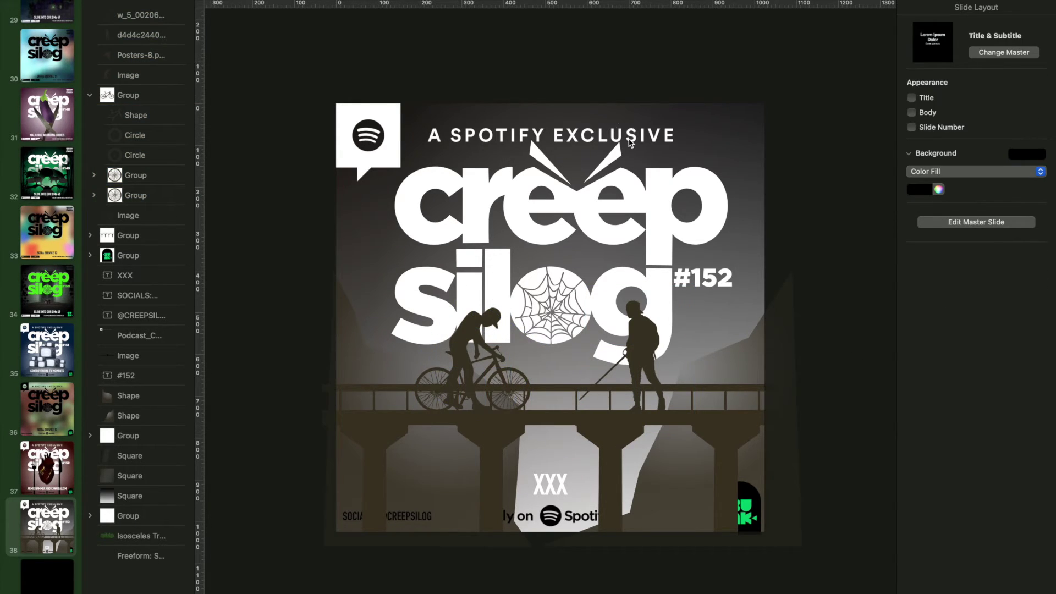
# - Add a triangle beside the end of the 'A SPOTIFY EXCLUSIVE' heading and narrow it into a tall spike
pyautogui.scroll(5, 631, 142)
pyautogui.press('super+v')
pyautogui.moveTo(582, 280); pyautogui.dragTo(682, 129)
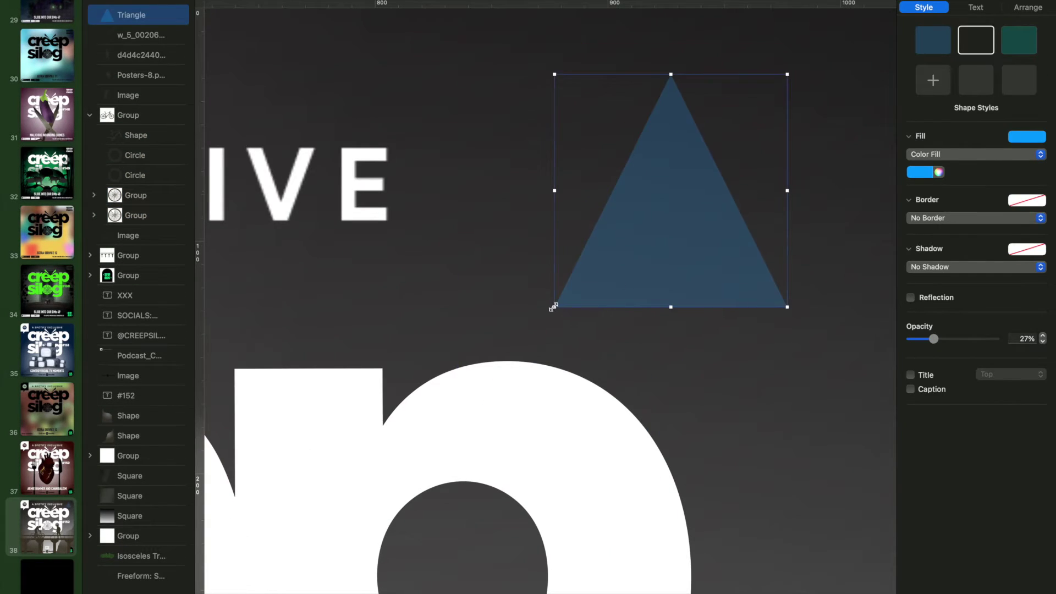
pyautogui.moveTo(553, 307); pyautogui.dragTo(660, 314)
# - Fill the triangle with a radial Advanced Gradient using two Snow white stops and raise its opacity to 100%
pyautogui.click(976, 154)
pyautogui.click(935, 188)
pyautogui.click(976, 154)
pyautogui.click(943, 142)
pyautogui.doubleClick(912, 185)
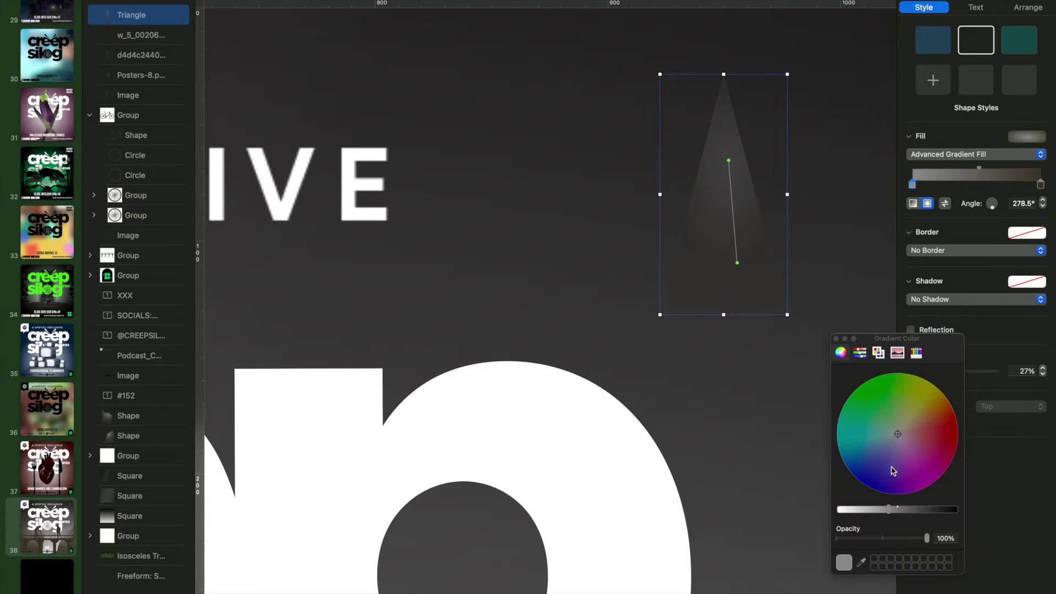
pyautogui.click(916, 352)
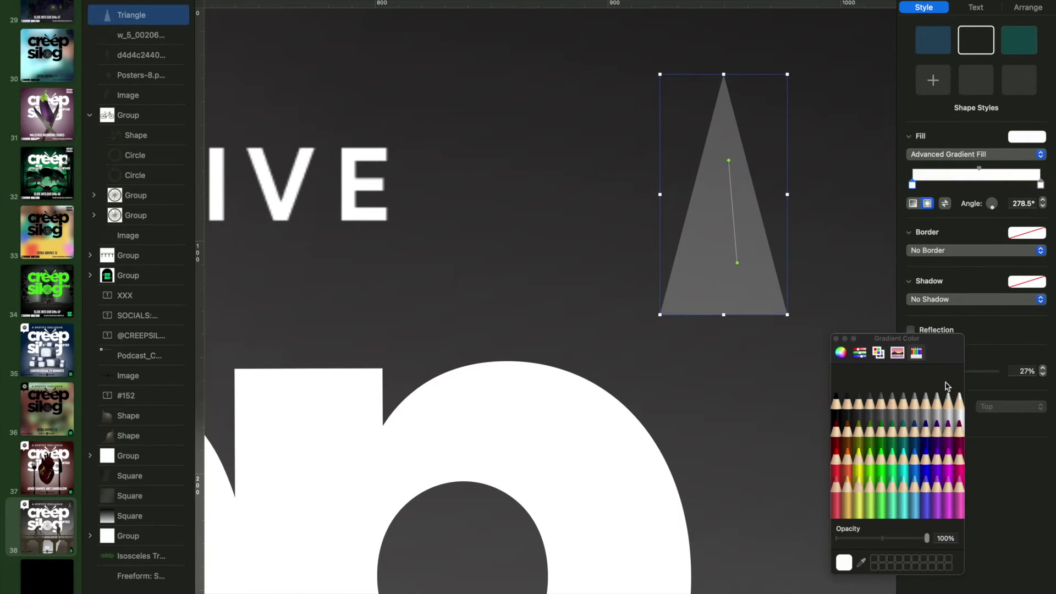
pyautogui.moveTo(924, 370); pyautogui.dragTo(877, 375)
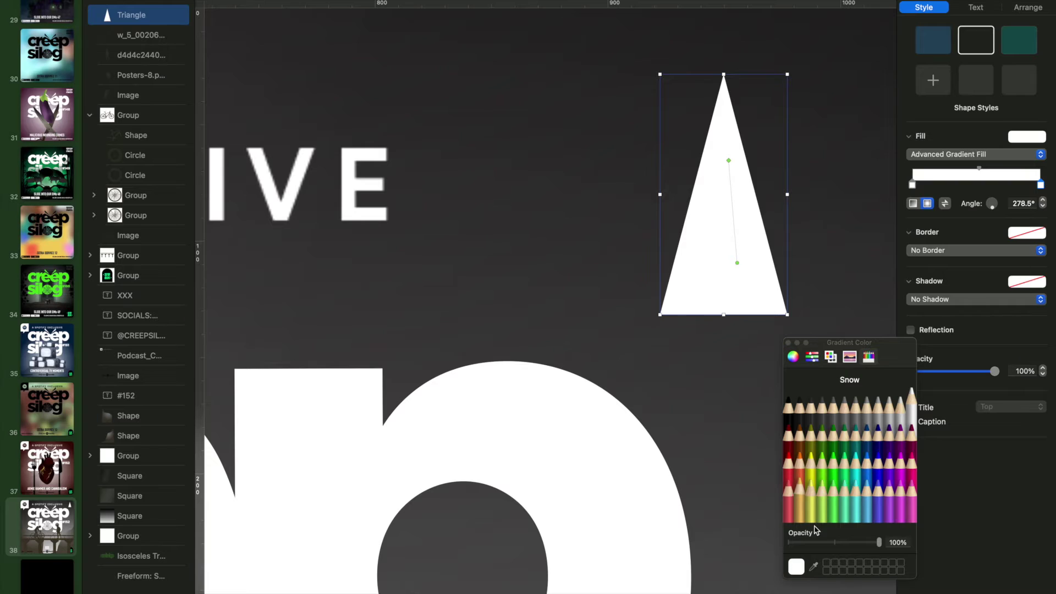
# - Make the gradient's outer stop fully transparent and stretch the gradient's end handle to the triangle's base
pyautogui.moveTo(879, 542); pyautogui.dragTo(768, 534)
pyautogui.moveTo(737, 262); pyautogui.dragTo(719, 313)
pyautogui.click(829, 150)
# - Duplicate the fading white spike repeatedly and rotate the copies outward around a shared centre to form a starburst
pyautogui.click(707, 210)
pyautogui.press('super+d')
pyautogui.click(1028, 7)
pyautogui.moveTo(935, 205)
pyautogui.mouseDown()
pyautogui.moveTo(941, 220)
pyautogui.moveTo(898, 217)
pyautogui.moveTo(886, 250)
pyautogui.moveTo(865, 212)
pyautogui.moveTo(751, 217)
pyautogui.moveTo(928, 204)
pyautogui.moveTo(774, 216)
pyautogui.moveTo(775, 225)
pyautogui.moveTo(951, 211)
pyautogui.mouseUp()
pyautogui.press('super+d')
pyautogui.press('super+d')
pyautogui.press('super+d')
pyautogui.moveTo(739, 388); pyautogui.dragTo(721, 230)
pyautogui.press('super+d')
# - Angle the seventh spike into a gap of the starburst and add an eighth spike rotated to 144.5° opposite it
pyautogui.moveTo(948, 211); pyautogui.dragTo(950, 219)
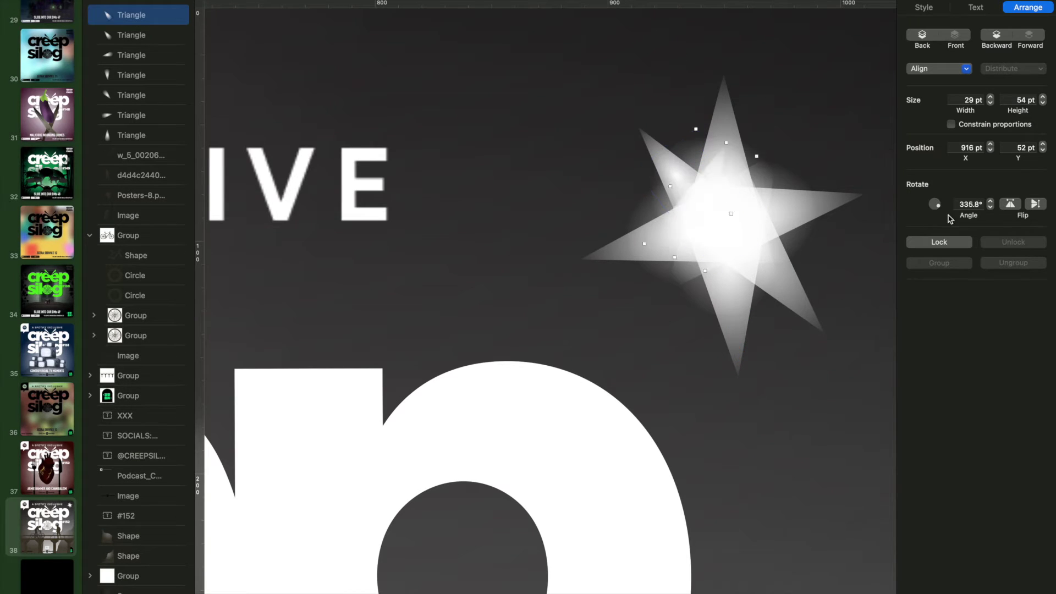
pyautogui.moveTo(731, 220); pyautogui.dragTo(744, 207)
pyautogui.press('super+d')
pyautogui.moveTo(803, 193); pyautogui.dragTo(784, 140)
pyautogui.moveTo(731, 231); pyautogui.dragTo(717, 239)
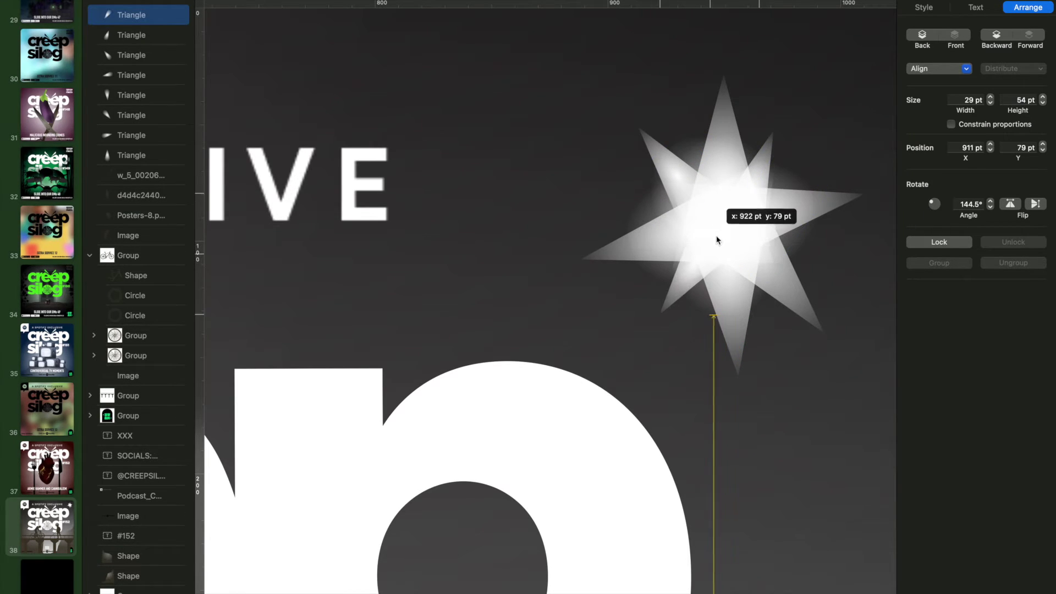
# - Group all eight spikes and shrink the starburst to a tiny star about 3 pt wide
pyautogui.moveTo(799, 389); pyautogui.dragTo(583, 77)
pyautogui.press('super+alt+g')
pyautogui.moveTo(877, 72); pyautogui.dragTo(683, 187)
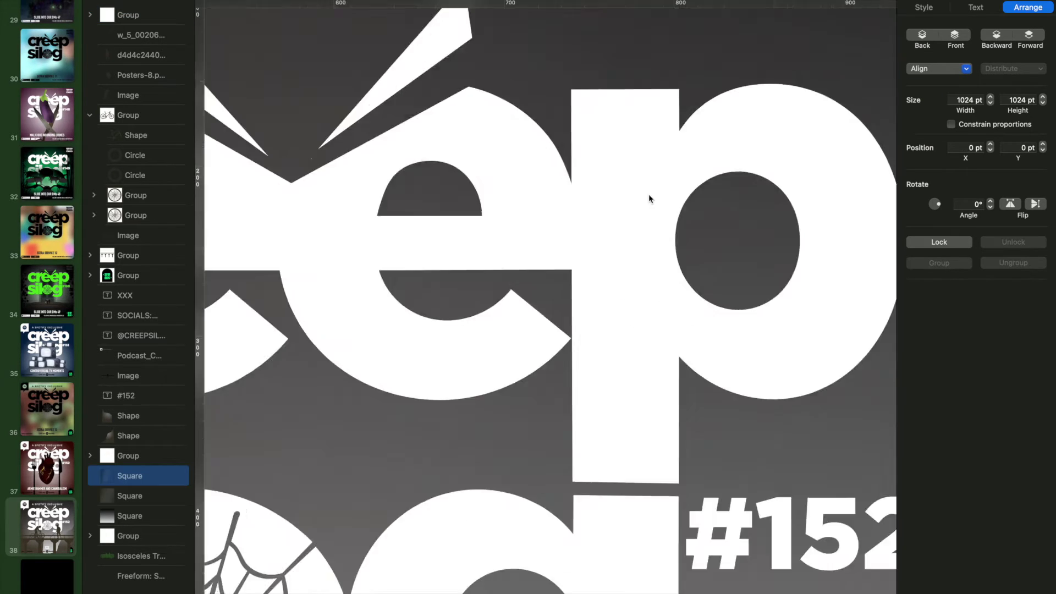
# - Duplicate the tiny star, enlarge the copy to 11 pt and place it at X 969 pt, Y 86 pt
pyautogui.press('super+shift+0')
pyautogui.click(144, 17)
pyautogui.press('super+d')
pyautogui.press('super+shift+period')
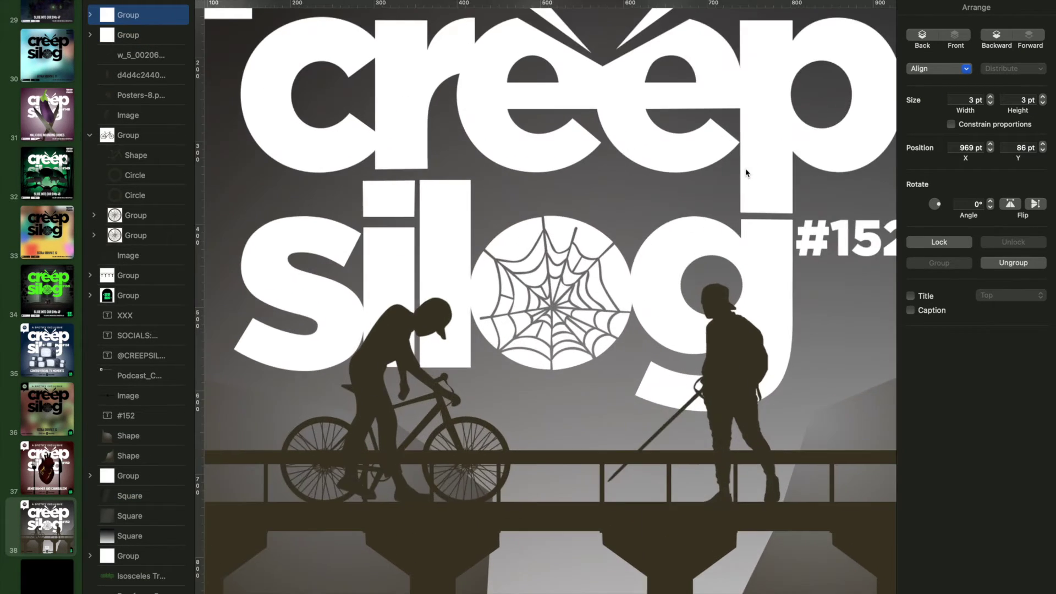
pyautogui.click(860, 45)
# - Duplicate the 11 pt star, move the copy above it to about X 979 pt, Y 46 pt and shrink it to a dot
pyautogui.click(147, 16)
pyautogui.press('super+d')
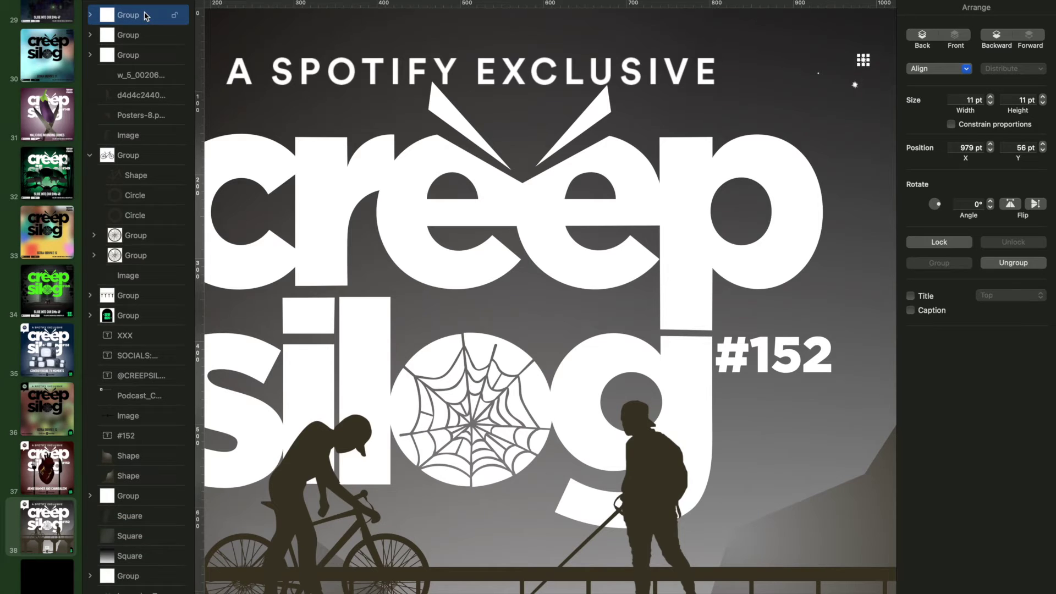
pyautogui.moveTo(867, 55); pyautogui.dragTo(866, 55)
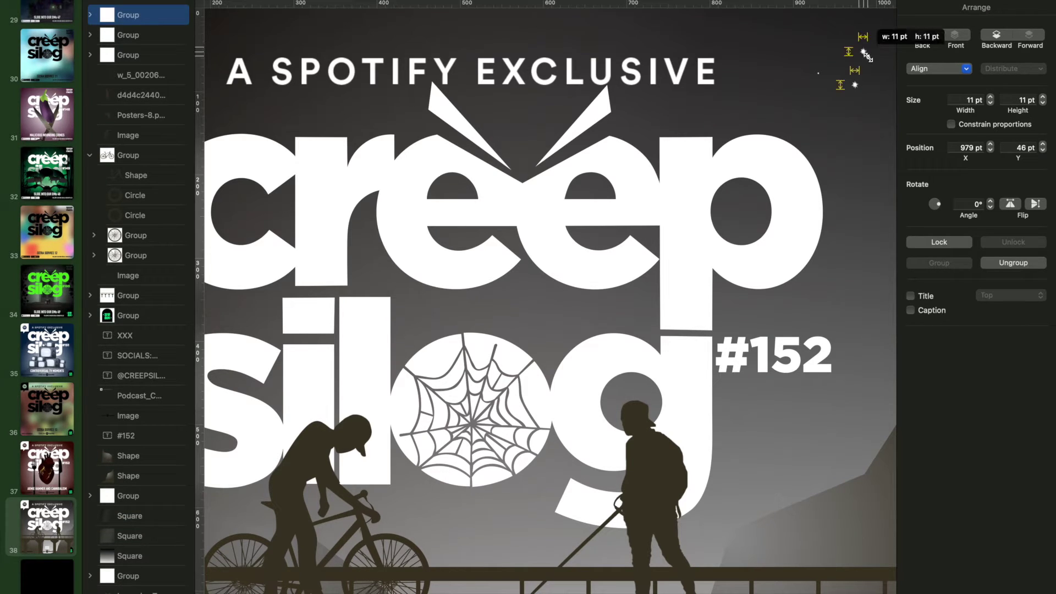
pyautogui.click(861, 49)
# - Duplicate the 11 pt star up and to the right, and lower the opacity of the copy's triangles
pyautogui.scroll(5, 865, 83)
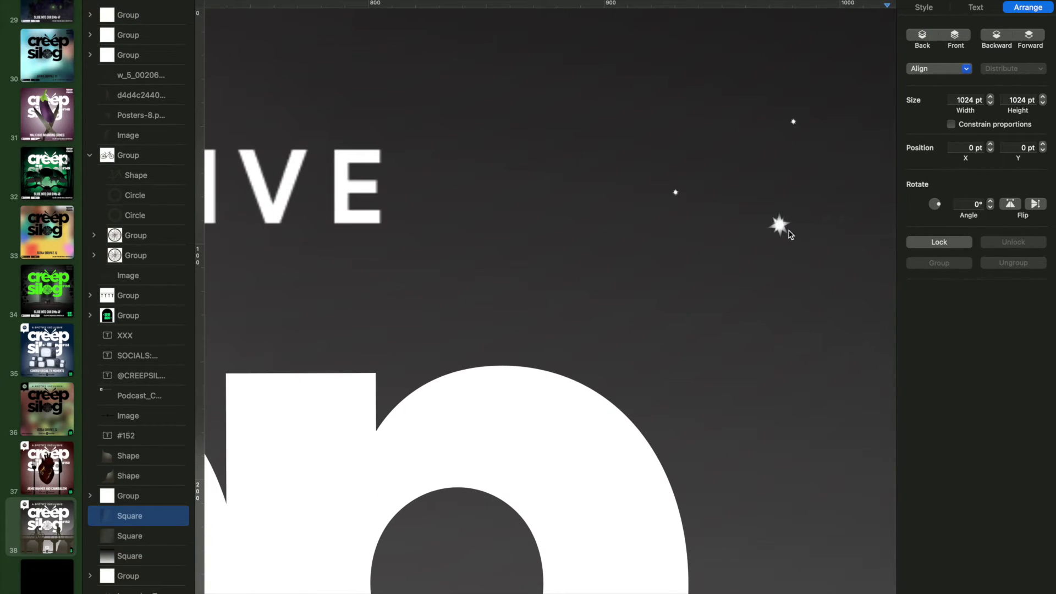
pyautogui.click(779, 226)
pyautogui.press('super+d')
pyautogui.click(91, 15)
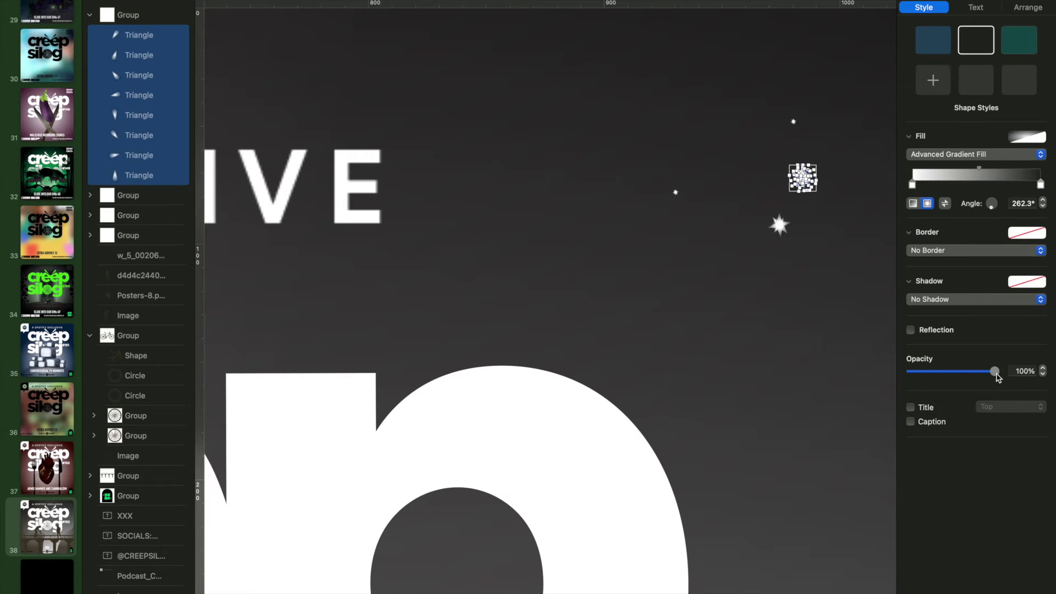
# - Duplicate the dimmed star nearer the heading, reduce it to 9 pt rotated 14.6°, and place another copy at X 833 pt, Y 24 pt
pyautogui.click(809, 181)
pyautogui.press('super+d')
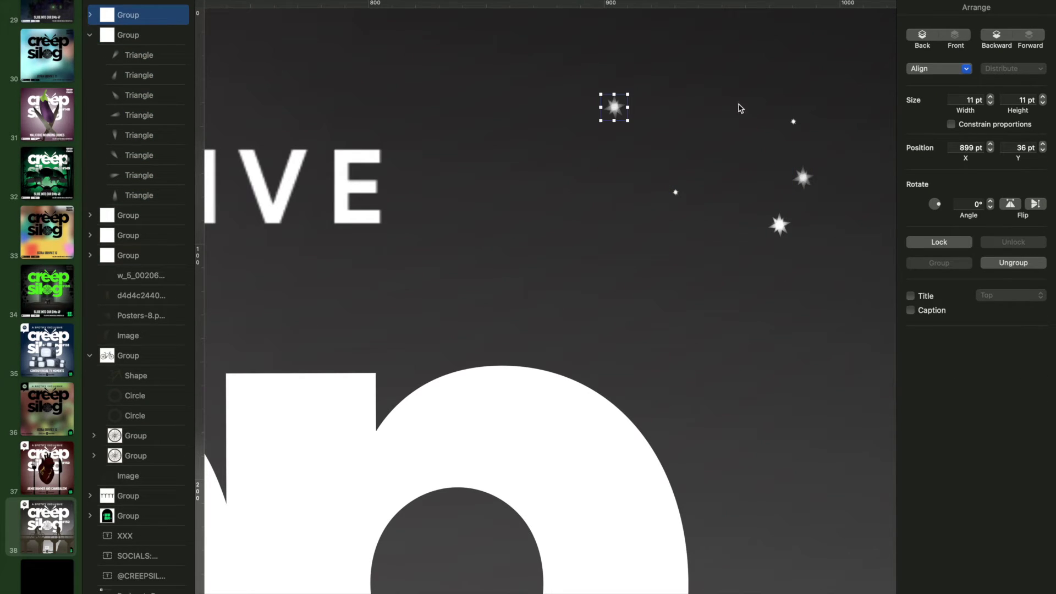
pyautogui.moveTo(619, 109); pyautogui.dragTo(461, 80)
pyautogui.click(638, 127)
pyautogui.click(610, 104)
pyautogui.click(610, 105)
pyautogui.press('super+d')
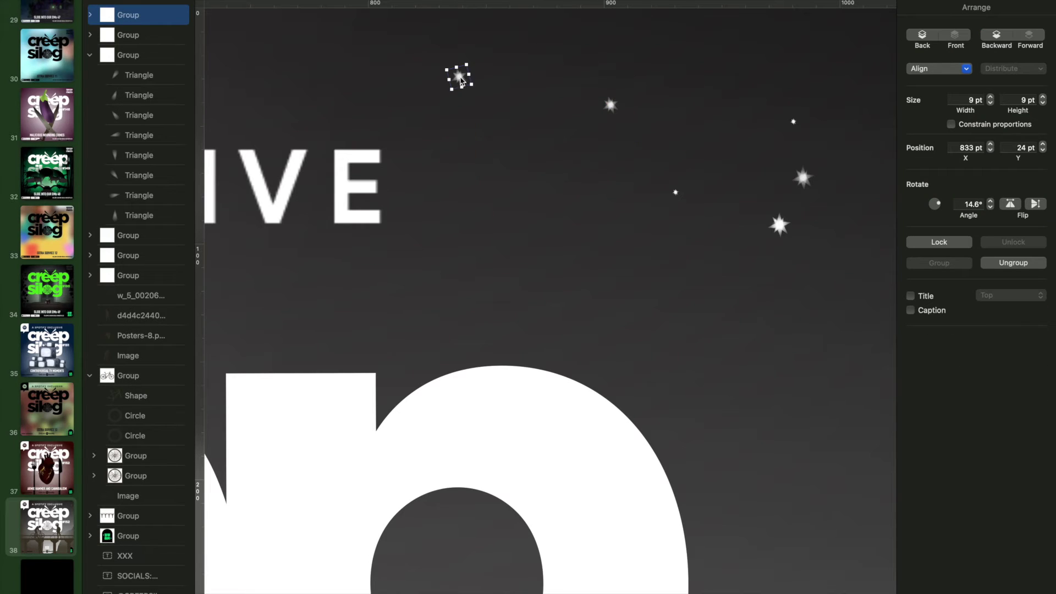
# - Select all triangles inside the 9 pt star nearest the heading and lower their opacity
pyautogui.click(91, 15)
pyautogui.moveTo(138, 35); pyautogui.dragTo(137, 174)
pyautogui.click(601, 242)
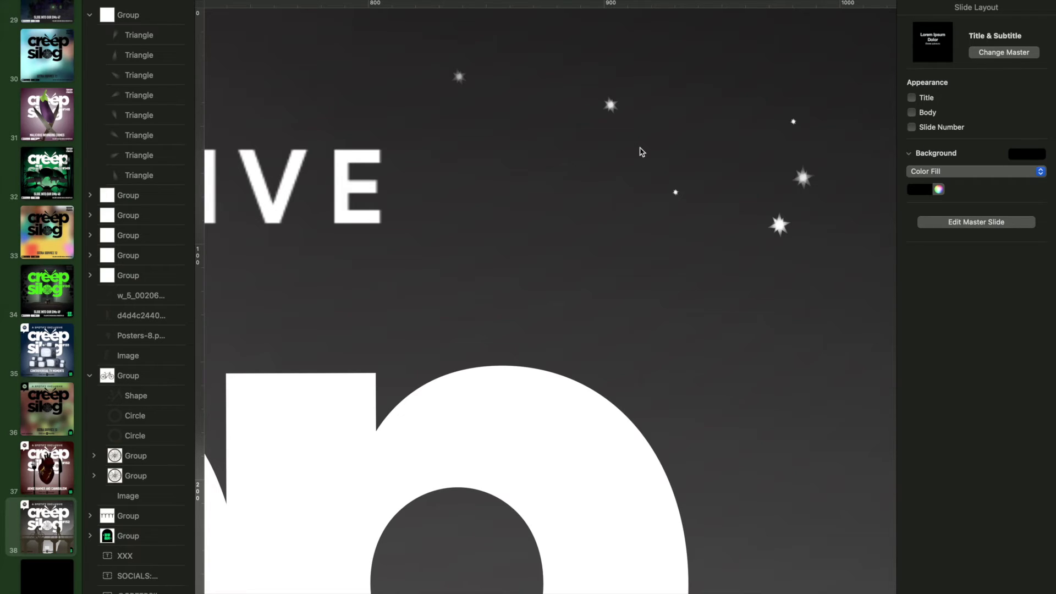
# - Scatter more star copies in the upper-right sky, including a 9 pt one at X 973 pt, Y 144 pt and a 3 pt one at X 859 pt, Y 116 pt
pyautogui.scroll(-5, 701, 245)
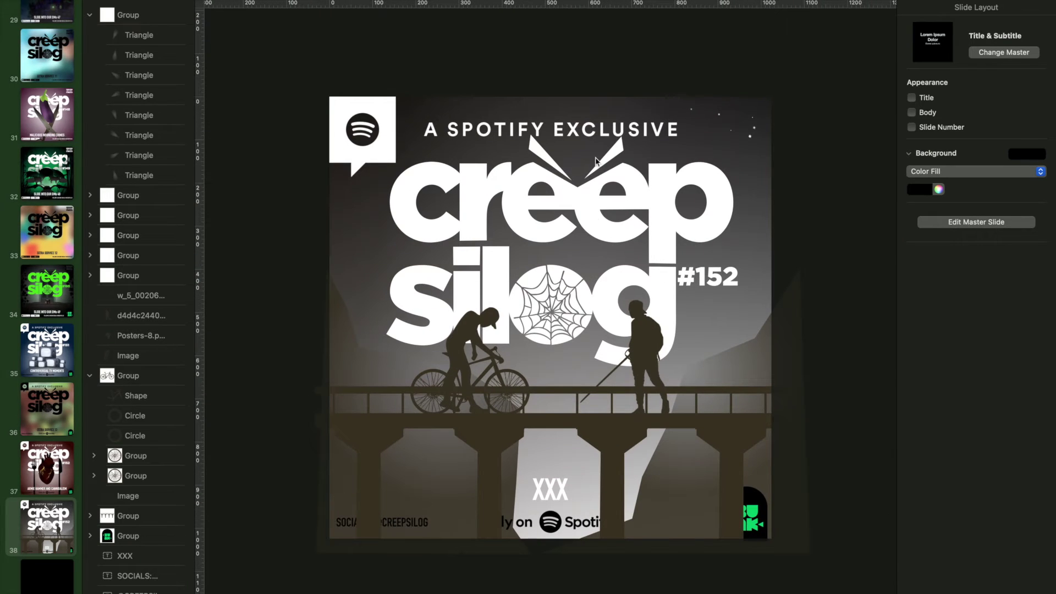
pyautogui.click(138, 16)
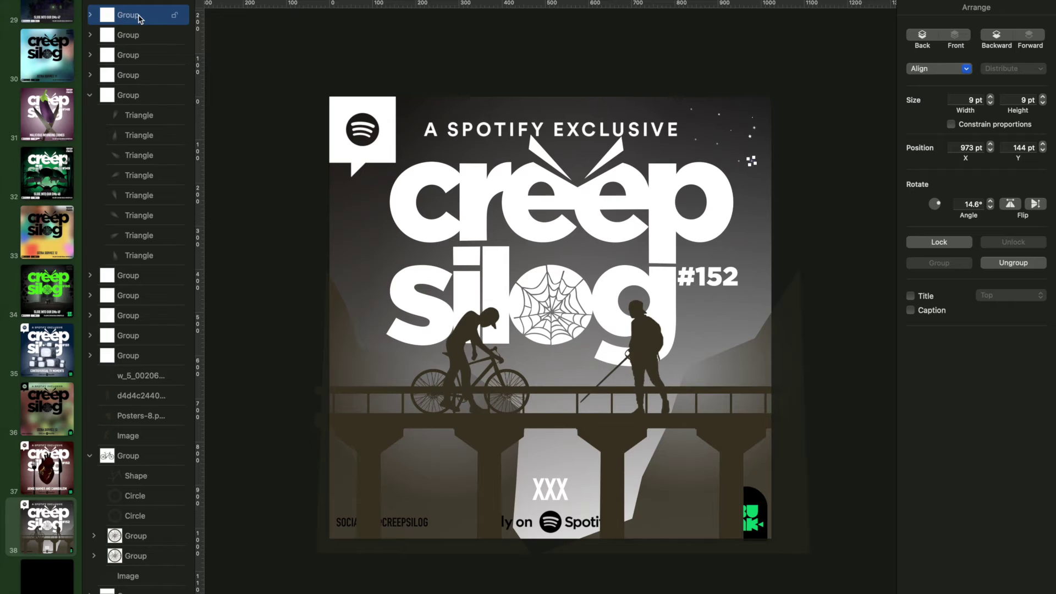
pyautogui.click(138, 215)
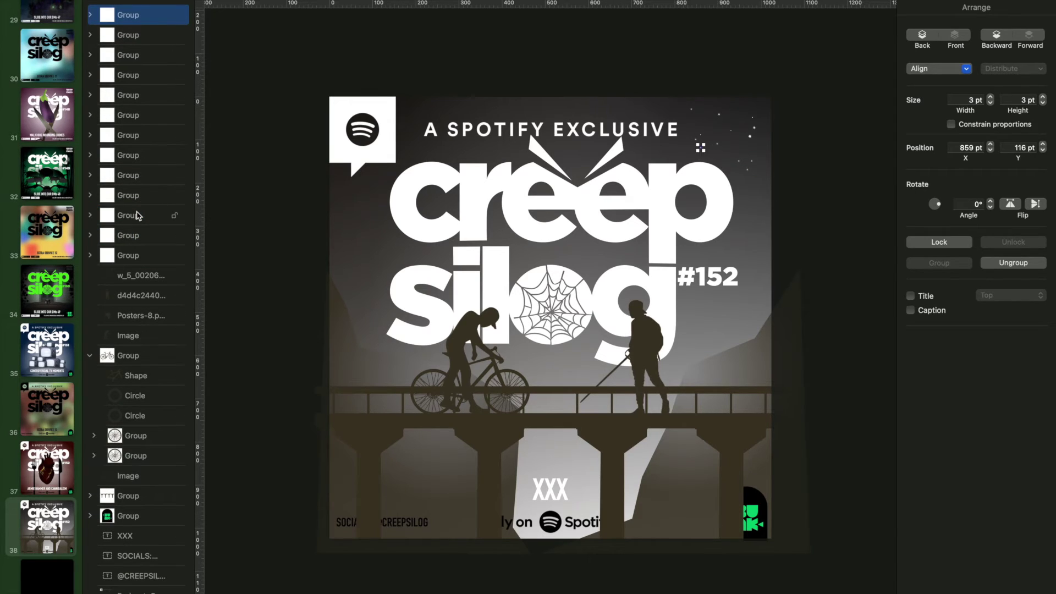
# - Paste more 11 pt star copies and spread them around the 'A SPOTIFY EXCLUSIVE' heading and beneath the Spotify badge
pyautogui.press('super+v')
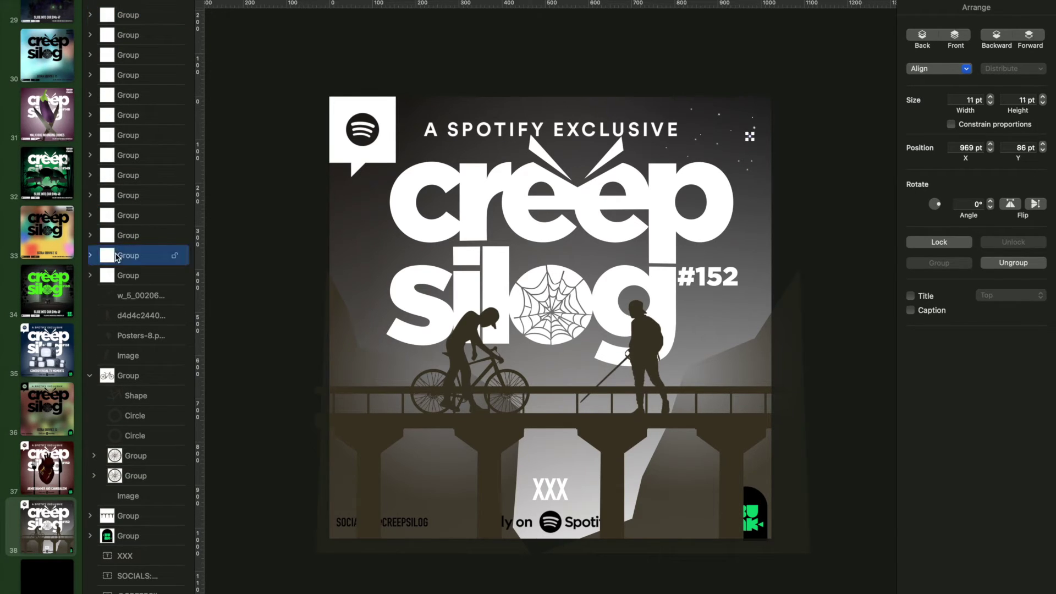
pyautogui.press('super+v')
pyautogui.press('super+v')
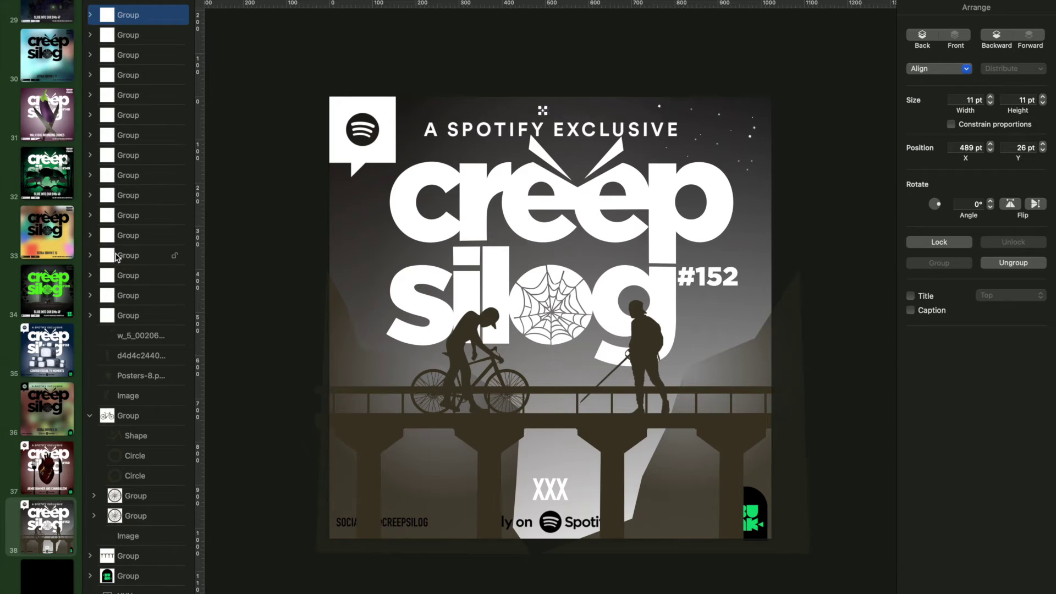
pyautogui.press('super+v')
pyautogui.press('super+v')
pyautogui.press('super+v')
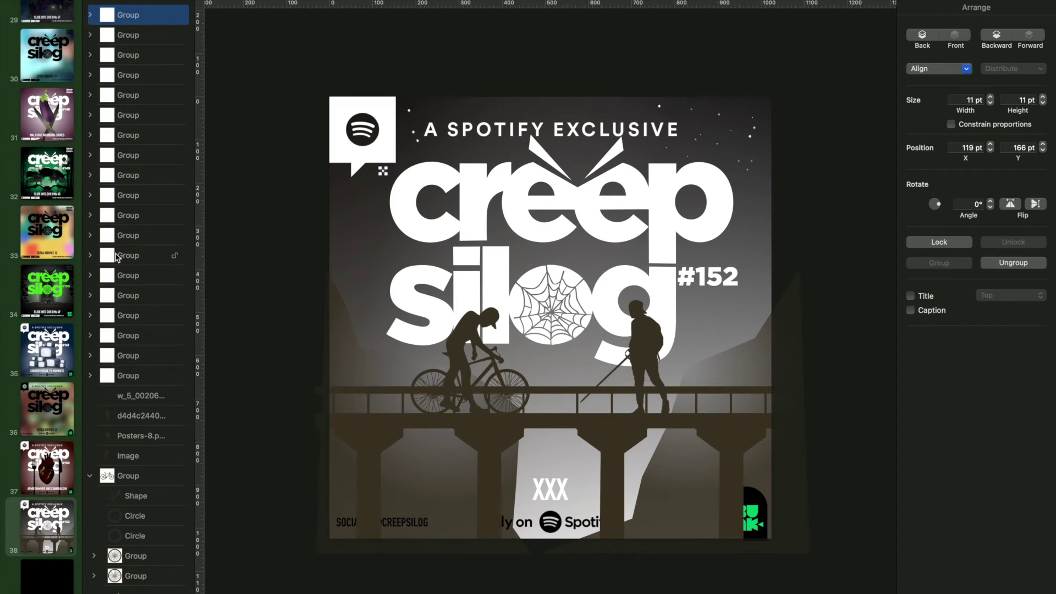
pyautogui.keyDown('shift'); pyautogui.click(131, 178); pyautogui.keyUp('shift')
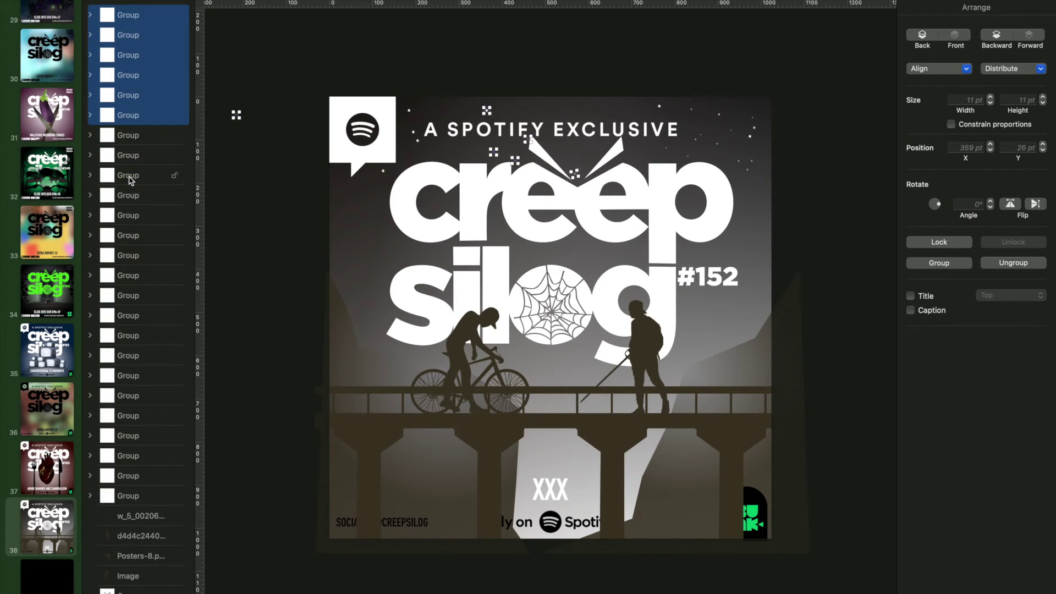
pyautogui.press('super+minus')
pyautogui.click(338, 207)
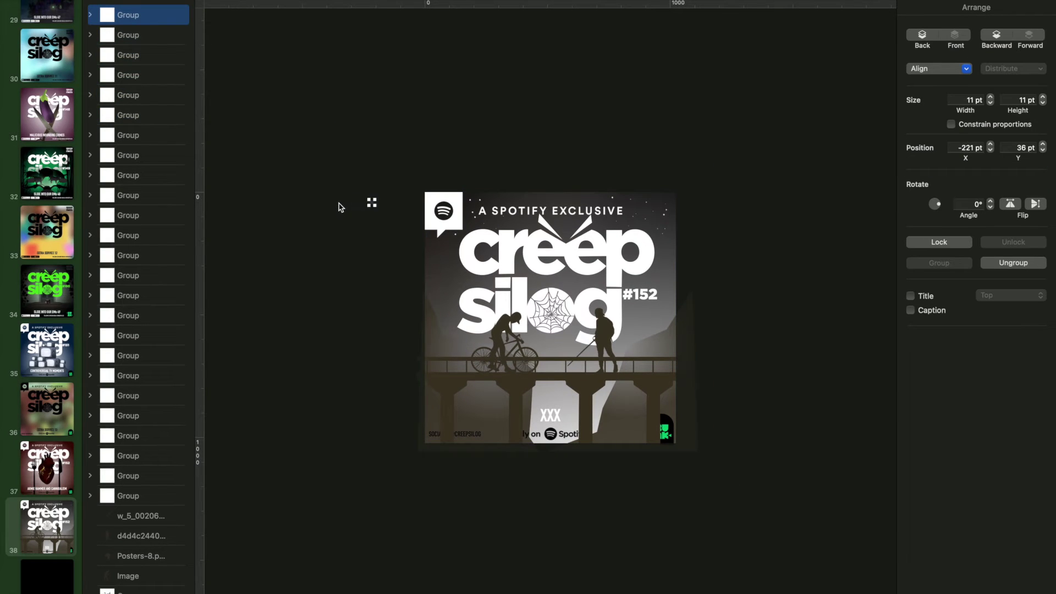
# - Duplicate ten of the upper-right stars and move the copies left and down over the logo to about X 293 pt, Y 184 pt
pyautogui.click(121, 315)
pyautogui.keyDown('shift'); pyautogui.click(126, 497); pyautogui.keyUp('shift')
pyautogui.press('super+d')
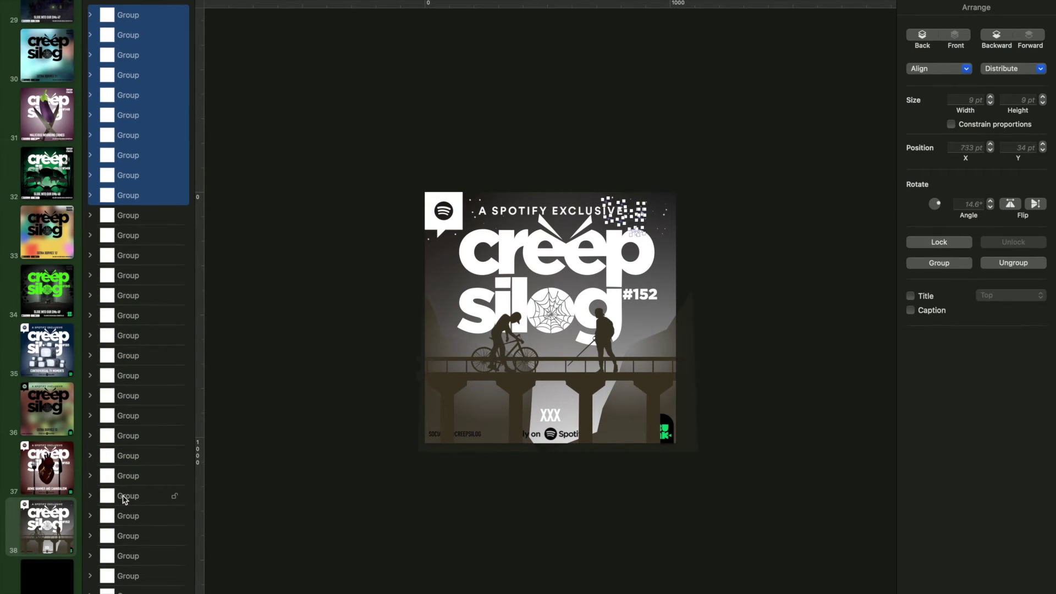
pyautogui.hotkey('shift', 'Right')
pyautogui.hotkey('shift', 'Right')
pyautogui.hotkey('shift', 'Right')
pyautogui.hotkey('shift', 'Right')
pyautogui.hotkey('shift', 'Right')
pyautogui.hotkey('shift', 'Right')
pyautogui.hotkey('shift', 'Right')
pyautogui.hotkey('shift', 'Down')
pyautogui.hotkey('shift', 'Down')
pyautogui.hotkey('shift', 'Down')
pyautogui.hotkey('shift', 'Down')
pyautogui.hotkey('shift', 'Down')
pyautogui.hotkey('shift', 'Down')
pyautogui.hotkey('shift', 'Down')
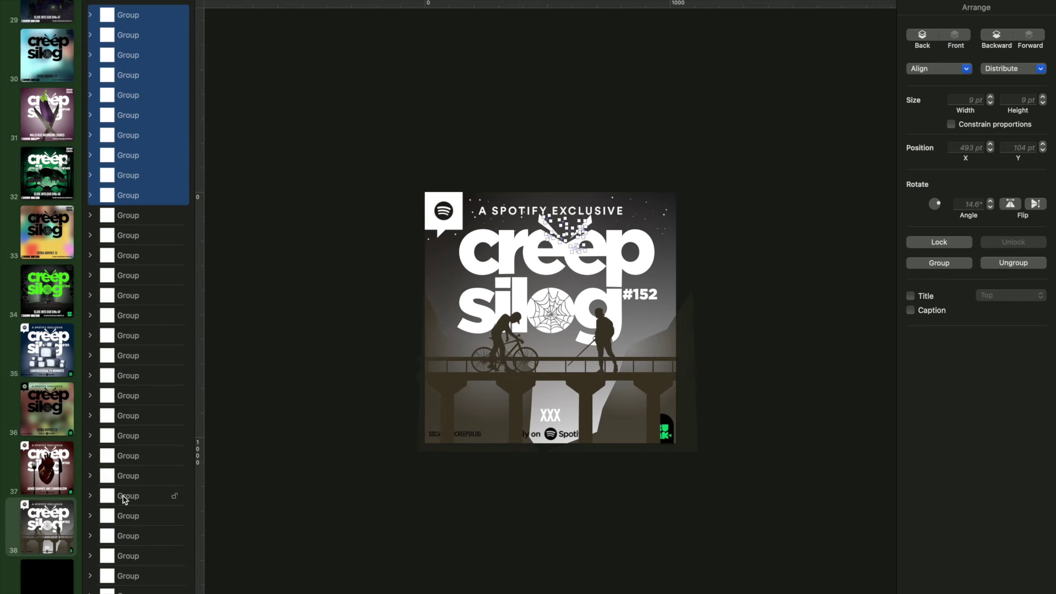
pyautogui.press('super+plus')
pyautogui.scroll(1, 569, 400)
pyautogui.hotkey('shift', 'Down')
pyautogui.hotkey('shift', 'Down')
pyautogui.hotkey('shift', 'Down')
pyautogui.hotkey('shift', 'Down')
pyautogui.hotkey('shift', 'Down')
pyautogui.hotkey('shift', 'Down')
pyautogui.hotkey('shift', 'Down')
pyautogui.hotkey('shift', 'Down')
pyautogui.hotkey('shift', 'Down')
pyautogui.hotkey('shift', 'Down')
pyautogui.hotkey('shift', 'Down')
pyautogui.hotkey('shift', 'Left')
pyautogui.hotkey('shift', 'Left')
pyautogui.hotkey('shift', 'Left')
pyautogui.hotkey('shift', 'Left')
pyautogui.hotkey('shift', 'Left')
pyautogui.hotkey('shift', 'Left')
pyautogui.hotkey('shift', 'Left')
pyautogui.hotkey('shift', 'Left')
pyautogui.hotkey('shift', 'Left')
pyautogui.hotkey('shift', 'Left')
pyautogui.hotkey('shift', 'Left')
pyautogui.hotkey('shift', 'Left')
pyautogui.hotkey('shift', 'Left')
pyautogui.hotkey('shift', 'Left')
pyautogui.hotkey('shift', 'Left')
pyautogui.hotkey('shift', 'Left')
pyautogui.hotkey('shift', 'Left')
pyautogui.hotkey('shift', 'Left')
pyautogui.hotkey('shift', 'Left')
pyautogui.hotkey('shift', 'Left')
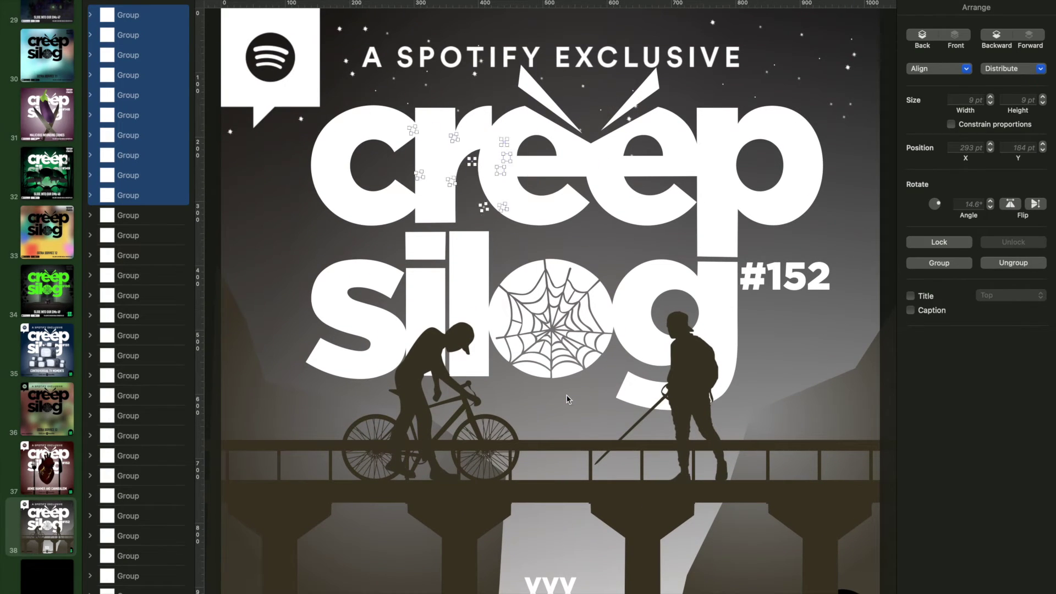
# - Place the star cluster beside the logo's first letters on the cover's left side and set the stars' rotation to 271.3°
pyautogui.hotkey('shift', 'Down')
pyautogui.hotkey('shift', 'Down')
pyautogui.hotkey('shift', 'Down')
pyautogui.hotkey('shift', 'Down')
pyautogui.hotkey('shift', 'Left')
pyautogui.hotkey('shift', 'Left')
pyautogui.hotkey('shift', 'Left')
pyautogui.hotkey('shift', 'Left')
pyautogui.hotkey('shift', 'Left')
pyautogui.hotkey('shift', 'Left')
pyautogui.hotkey('shift', 'Left')
pyautogui.hotkey('shift', 'Left')
pyautogui.hotkey('shift', 'Left')
pyautogui.hotkey('shift', 'Left')
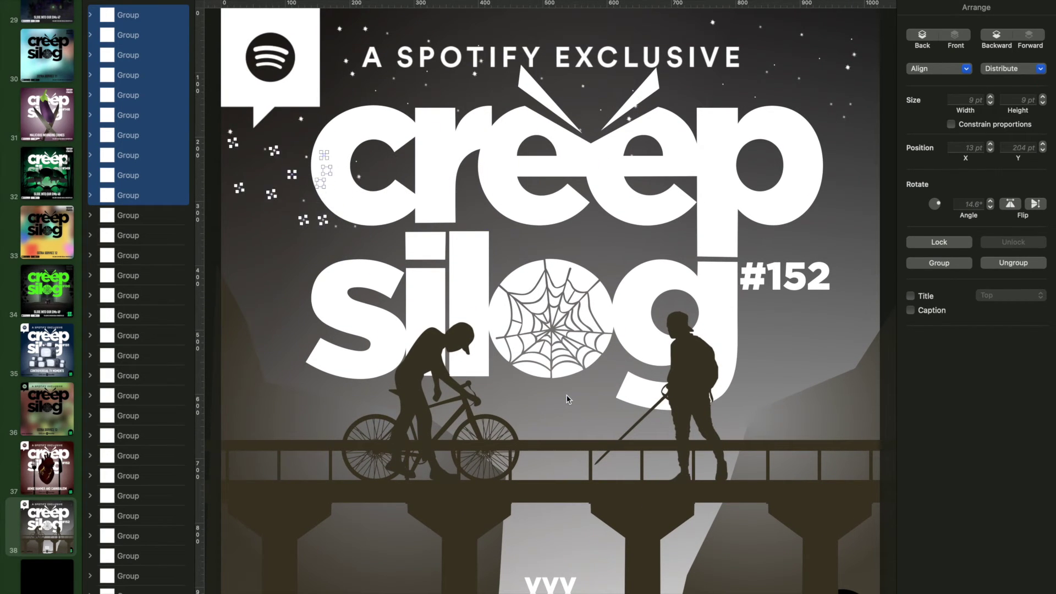
pyautogui.moveTo(937, 201); pyautogui.dragTo(935, 208)
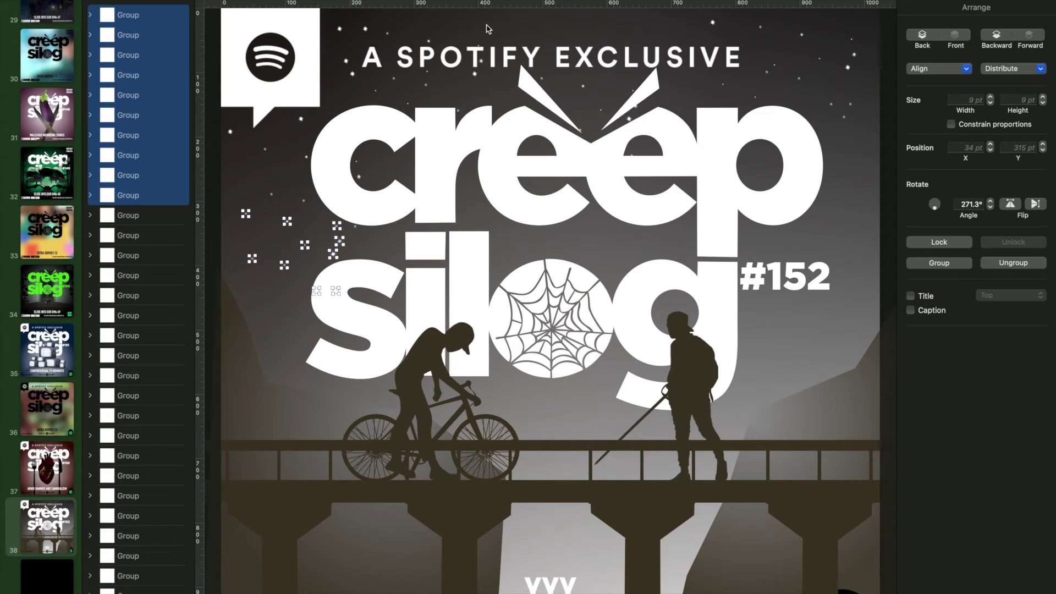
# - Duplicate the upper-right star cluster and move the copies down around '#152', to about X 769 pt, Y 281 pt
pyautogui.scroll(-5, 141, 273)
pyautogui.scroll(3, 140, 274)
pyautogui.keyDown('shift'); pyautogui.click(127, 438); pyautogui.keyUp('shift')
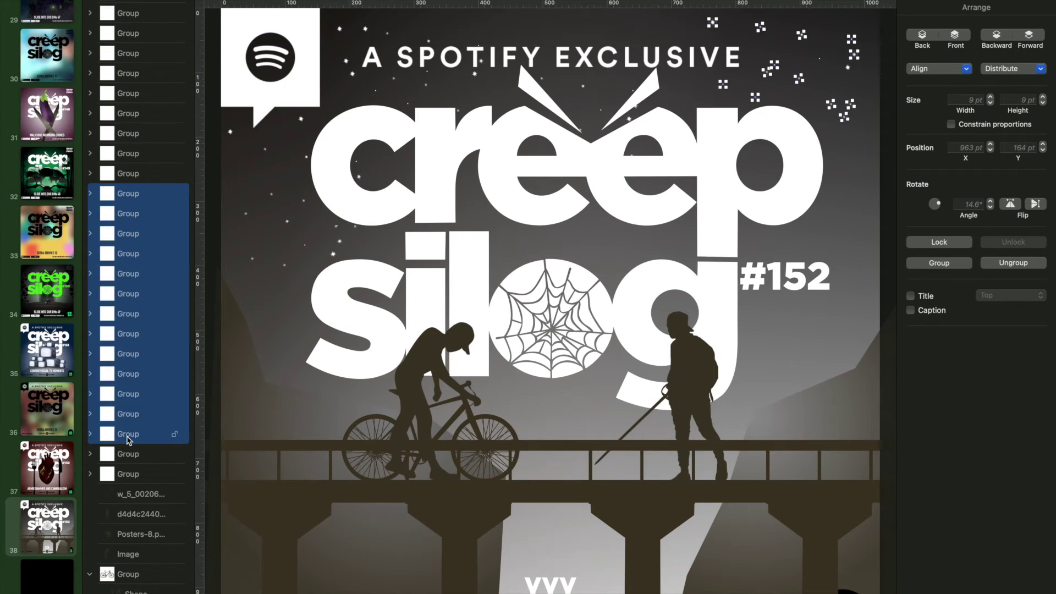
pyautogui.hotkey('shift', 'Down')
pyautogui.hotkey('shift', 'Down')
pyautogui.hotkey('shift', 'Down')
pyautogui.hotkey('shift', 'Down')
pyautogui.hotkey('shift', 'Down')
pyautogui.press('Down')
pyautogui.press('Down')
pyautogui.press('Down')
pyautogui.press('Down')
pyautogui.press('Down')
pyautogui.hotkey('shift', 'Left')
pyautogui.hotkey('shift', 'Left')
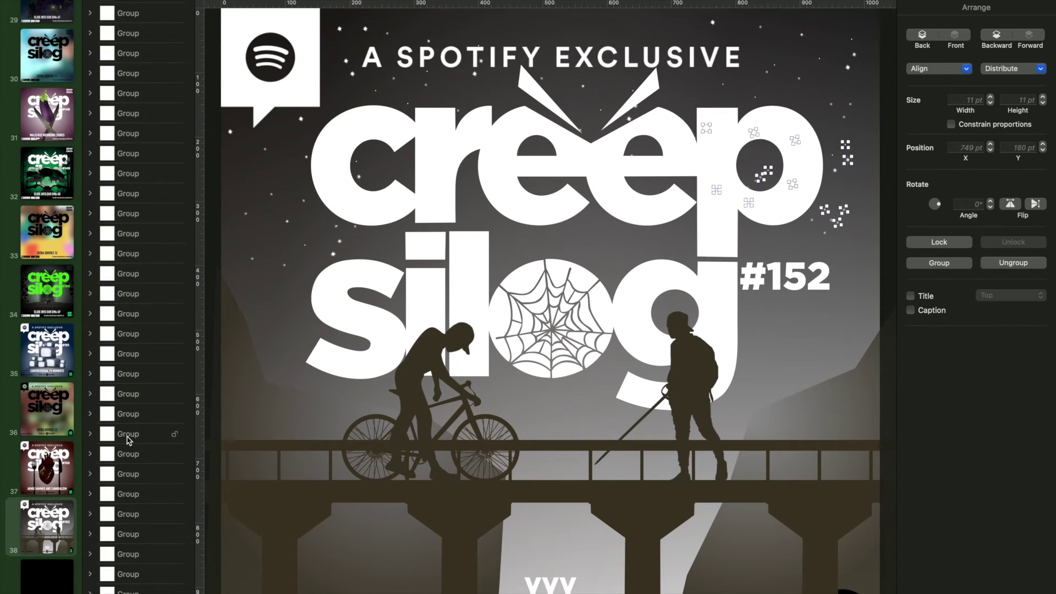
pyautogui.hotkey('shift', 'Down')
pyautogui.hotkey('shift', 'Down')
pyautogui.hotkey('shift', 'Down')
pyautogui.hotkey('shift', 'Down')
pyautogui.hotkey('shift', 'Down')
pyautogui.hotkey('shift', 'Down')
pyautogui.hotkey('shift', 'Down')
pyautogui.hotkey('shift', 'Down')
pyautogui.hotkey('shift', 'Down')
pyautogui.hotkey('shift', 'Right')
pyautogui.hotkey('shift', 'Right')
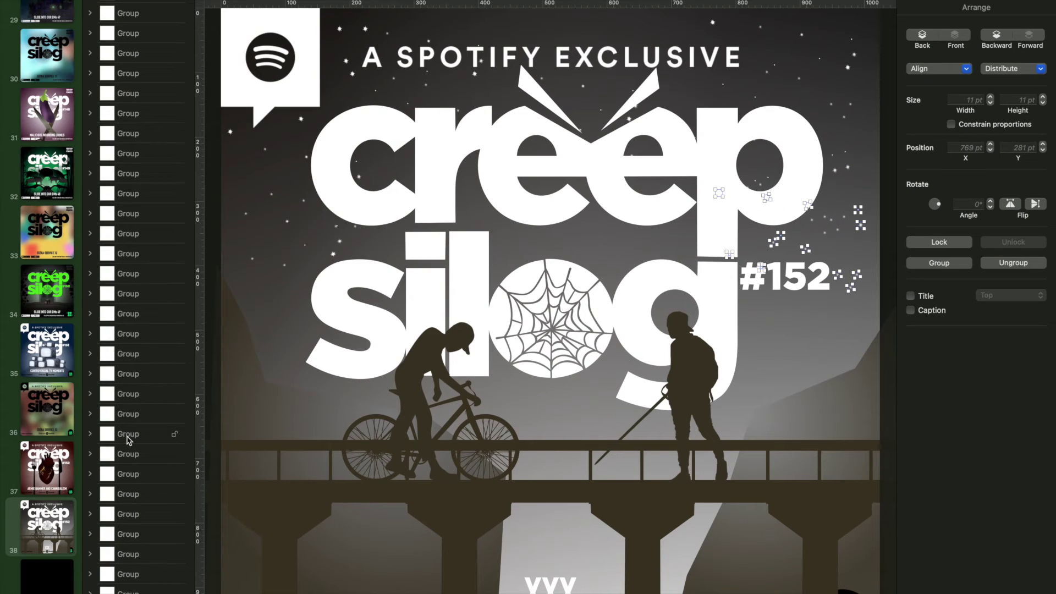
# - Duplicate five of the 9 pt stars near '#152' and place the copies around the heading at about X 463 pt, Y 29 pt
pyautogui.click(802, 367)
pyautogui.click(128, 134)
pyautogui.keyDown('shift'); pyautogui.click(123, 215); pyautogui.keyUp('shift')
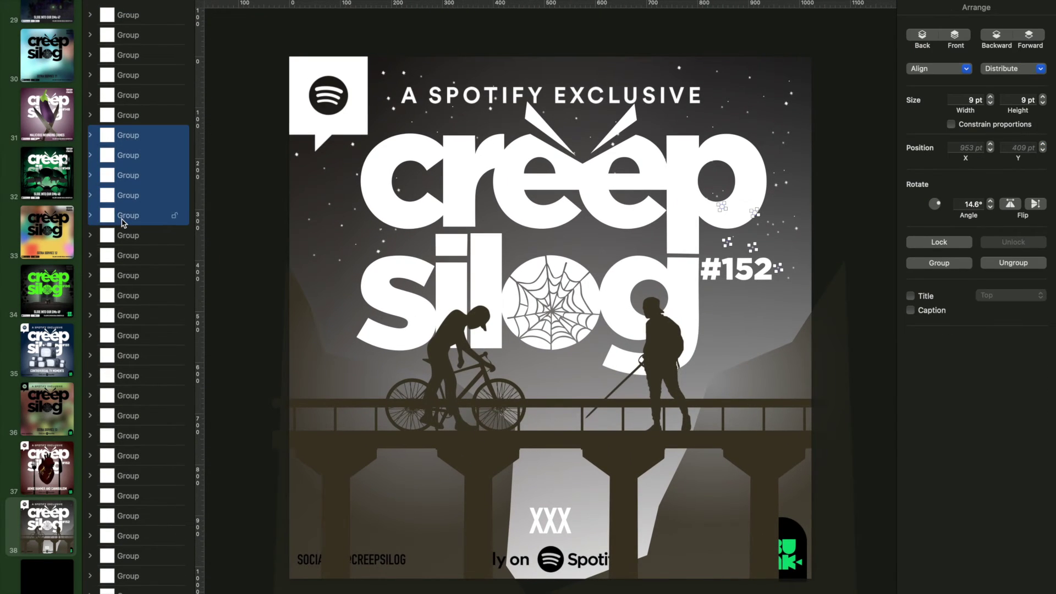
pyautogui.press('super+shift+f')
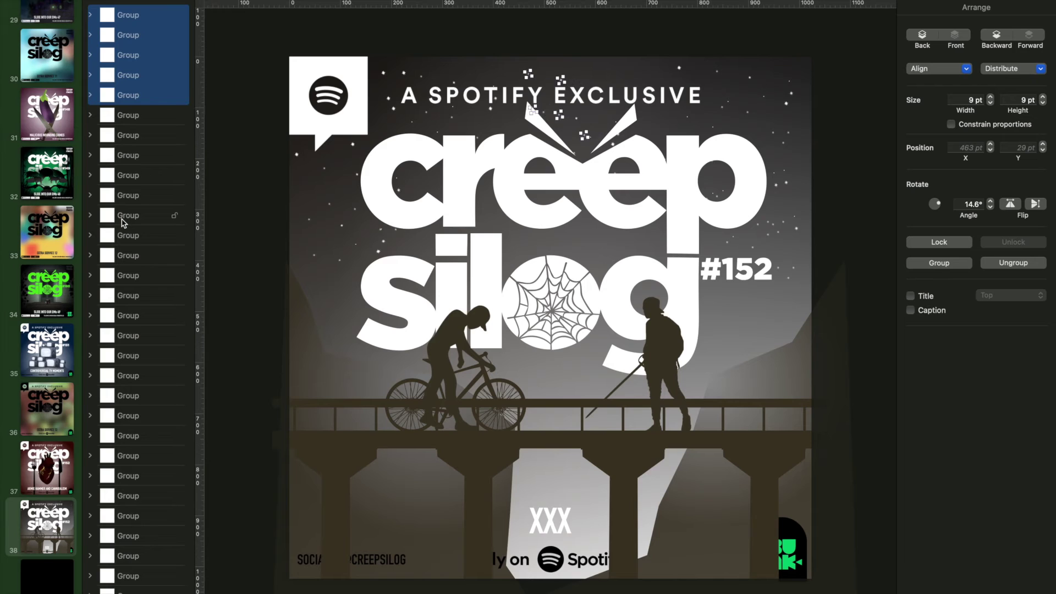
pyautogui.click(667, 38)
pyautogui.press('super+minus')
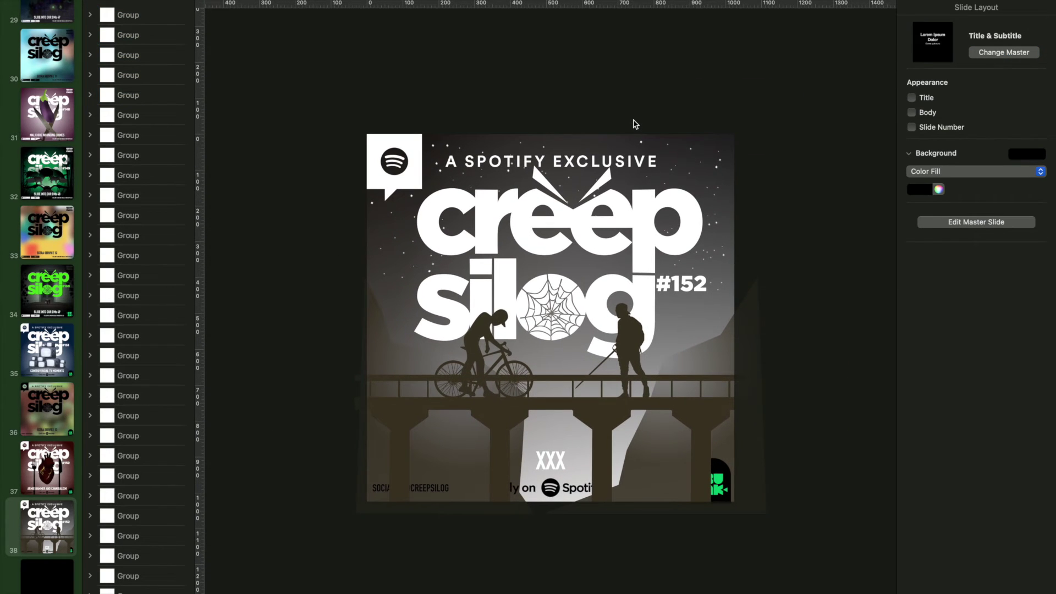
# - Group the corner logo, XXX caption, socials texts, Spotify graphics and #152 label, and bring the group in front of the stars
pyautogui.scroll(5, 132, 406)
pyautogui.click(132, 311)
pyautogui.click(132, 295)
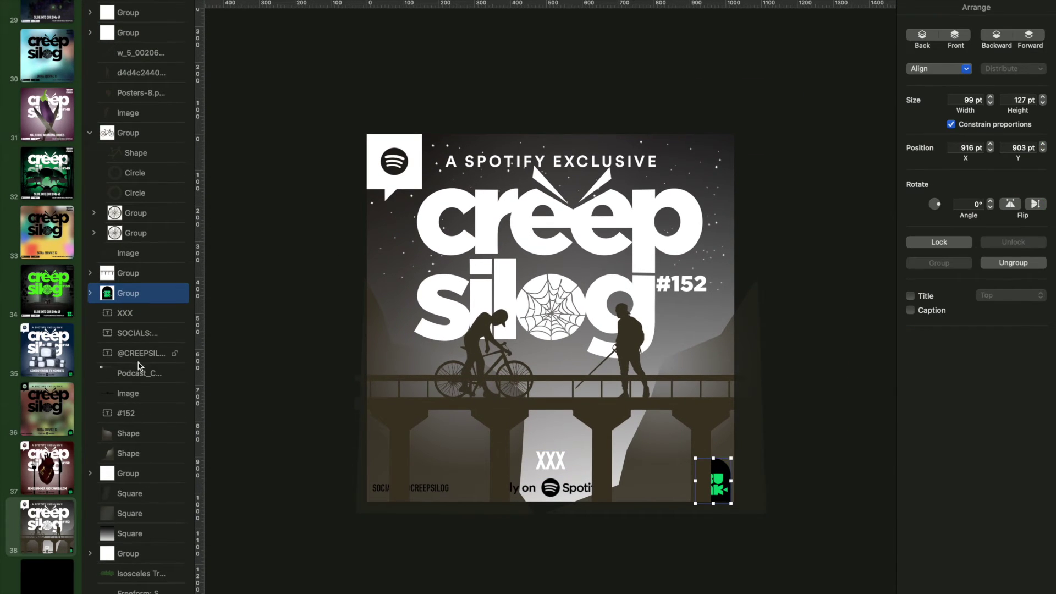
pyautogui.keyDown('shift'); pyautogui.click(137, 413); pyautogui.keyUp('shift')
pyautogui.press('Delete')
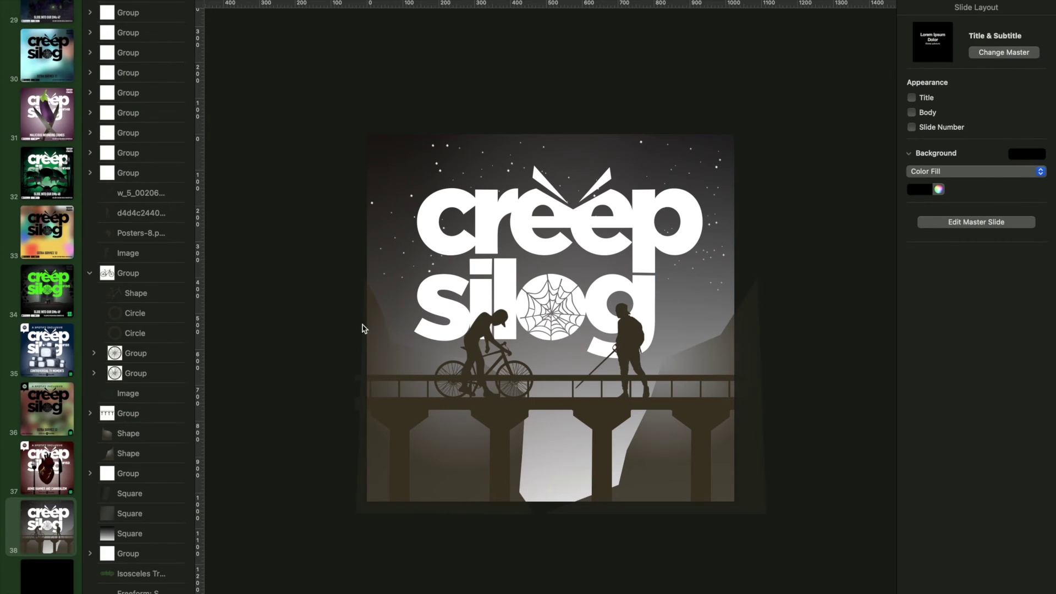
pyautogui.press('super+z')
# - Replace the XXX caption inside the text group with "SLIDE INTO OUR DMs 50"
pyautogui.click(90, 15)
pyautogui.click(143, 55)
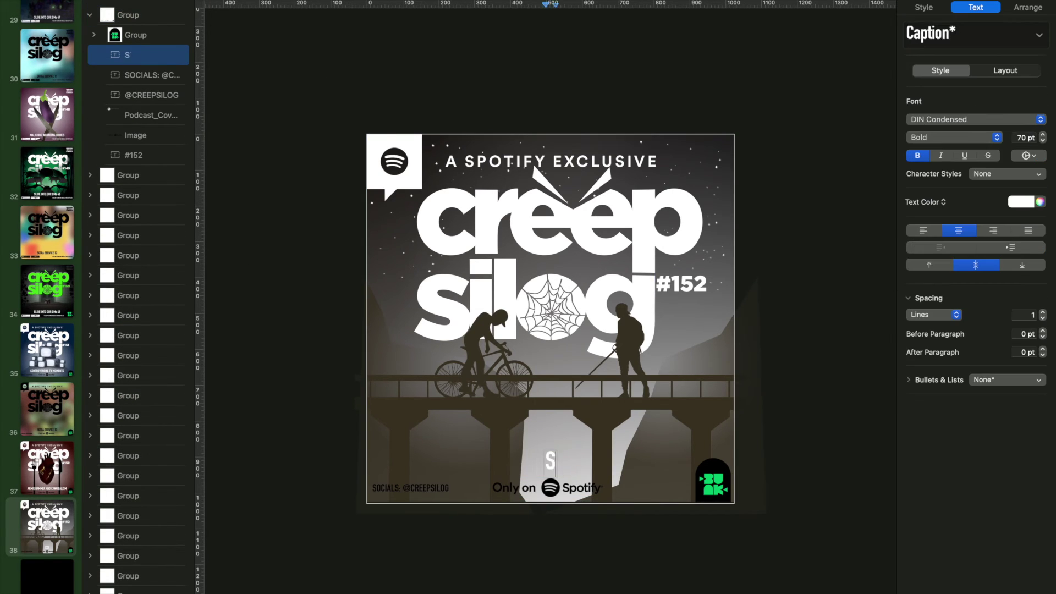
pyautogui.write('OUR DMs 50')
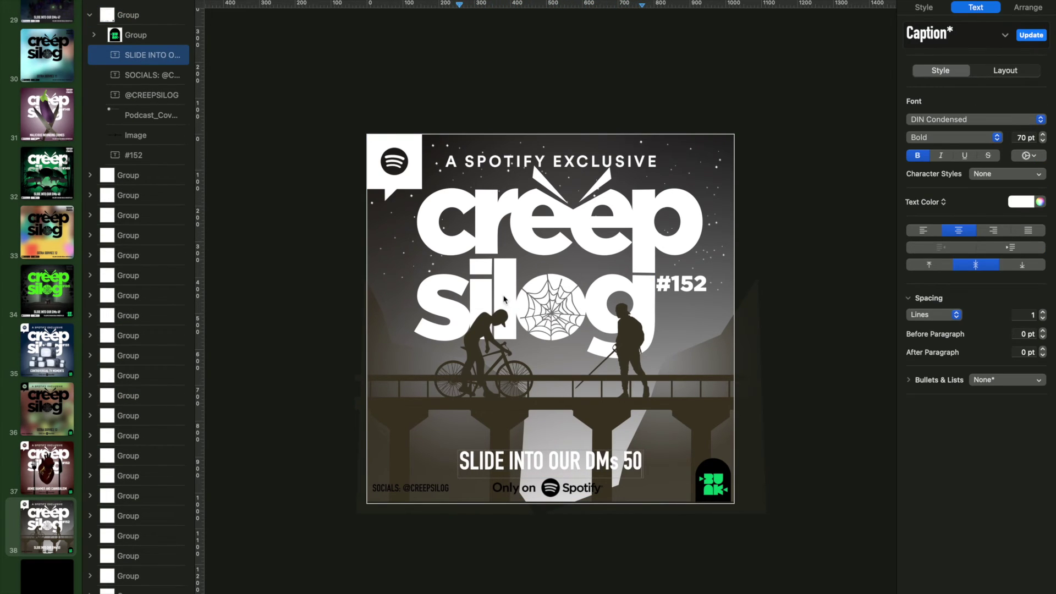
# - Lighten the "Only on Spotify" image by setting its exposure to 100% and its contrast to -100%
pyautogui.click(138, 139)
pyautogui.click(986, 219)
pyautogui.moveTo(932, 390); pyautogui.dragTo(1055, 416)
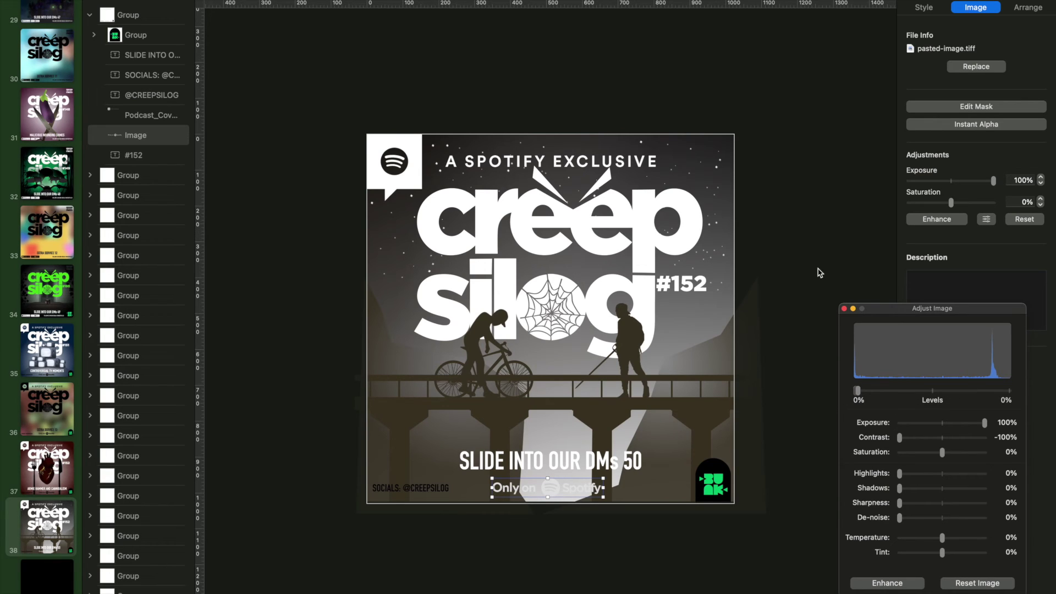
# - Group all the star layers together and name the group "Stars"
pyautogui.scroll(-15, 126, 388)
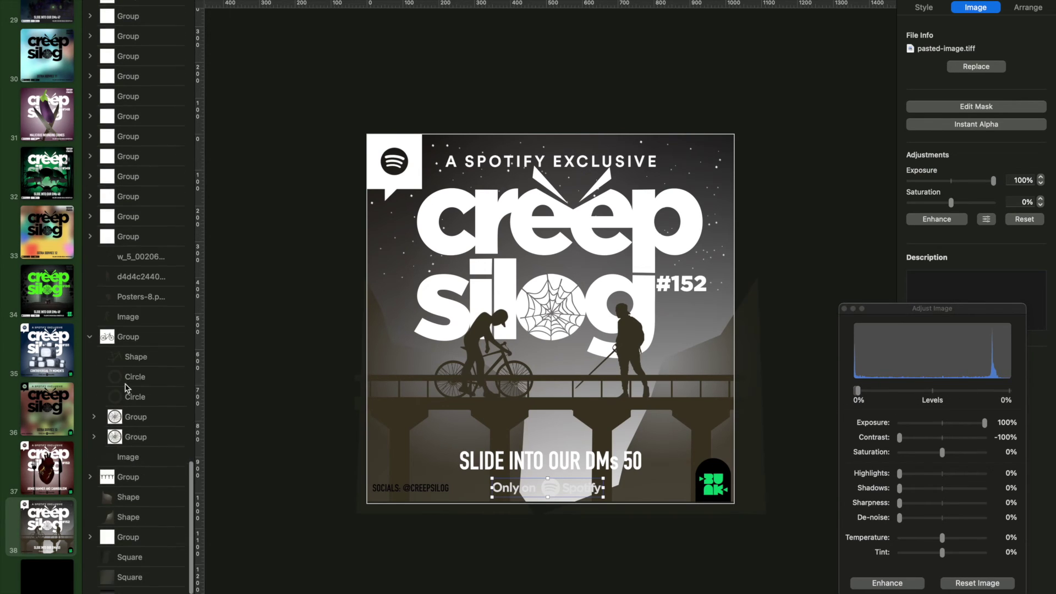
pyautogui.click(427, 238)
pyautogui.press('super+alt+g')
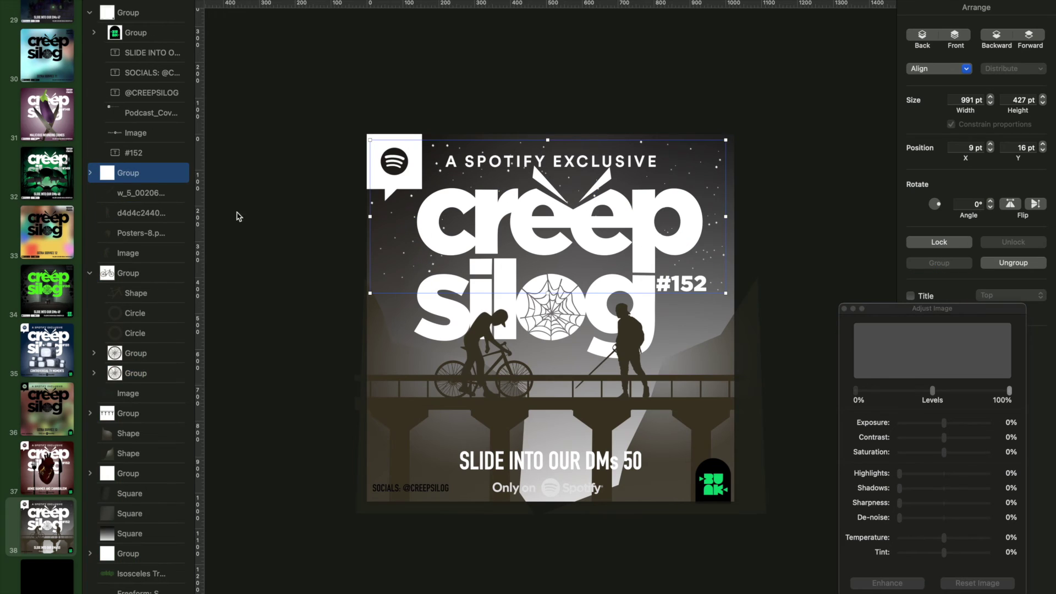
pyautogui.press('Return')
pyautogui.write('Stars')
pyautogui.click(230, 181)
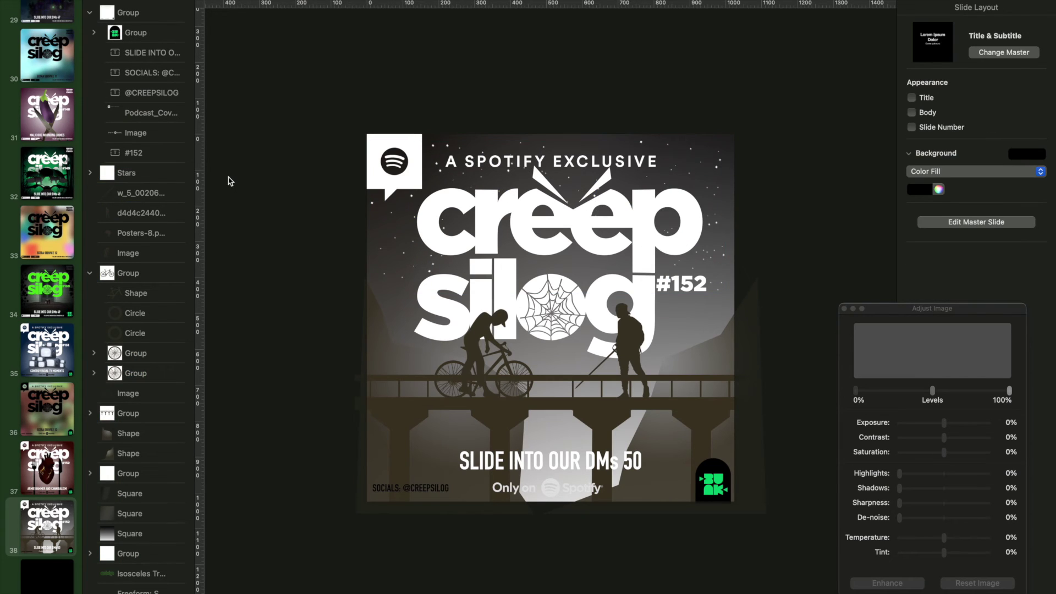
# - Duplicate the cover's right-hand cliff shape and move the copy left and down over the lower middle of the bridge
pyautogui.click(133, 454)
pyautogui.press('super+d')
pyautogui.hotkey('shift', 'Left')
pyautogui.hotkey('shift', 'Left')
pyautogui.hotkey('shift', 'Left')
pyautogui.hotkey('shift', 'Left')
pyautogui.hotkey('shift', 'Left')
pyautogui.hotkey('shift', 'Left')
pyautogui.hotkey('shift', 'Down')
pyautogui.hotkey('shift', 'Down')
pyautogui.hotkey('shift', 'Down')
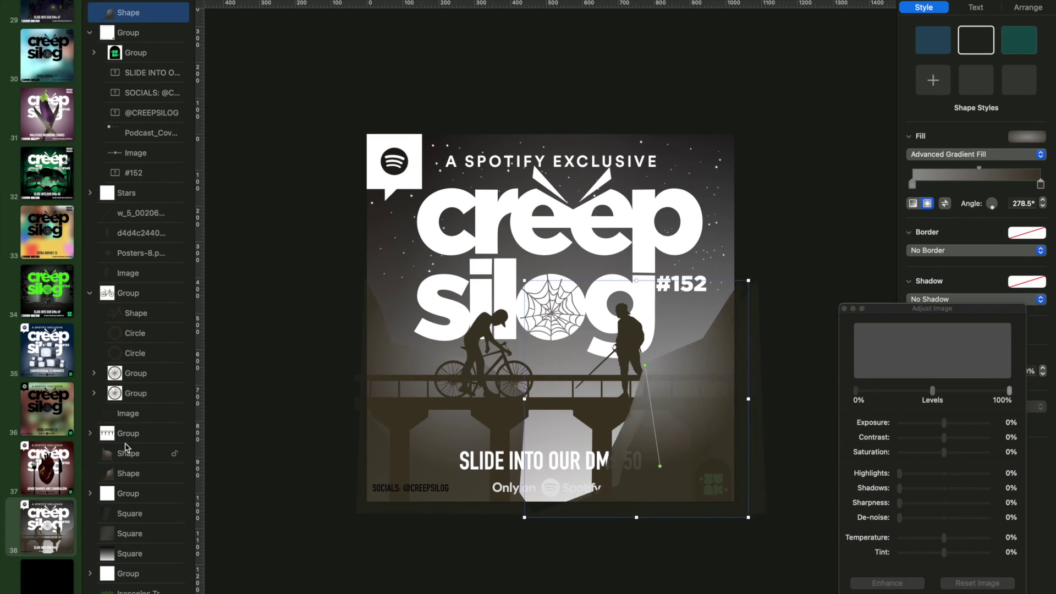
# - Make the copied cliff shape editable, reshape its outline around the cover's lower edge and place its layer behind the cliff shapes
pyautogui.rightClick(471, 411)
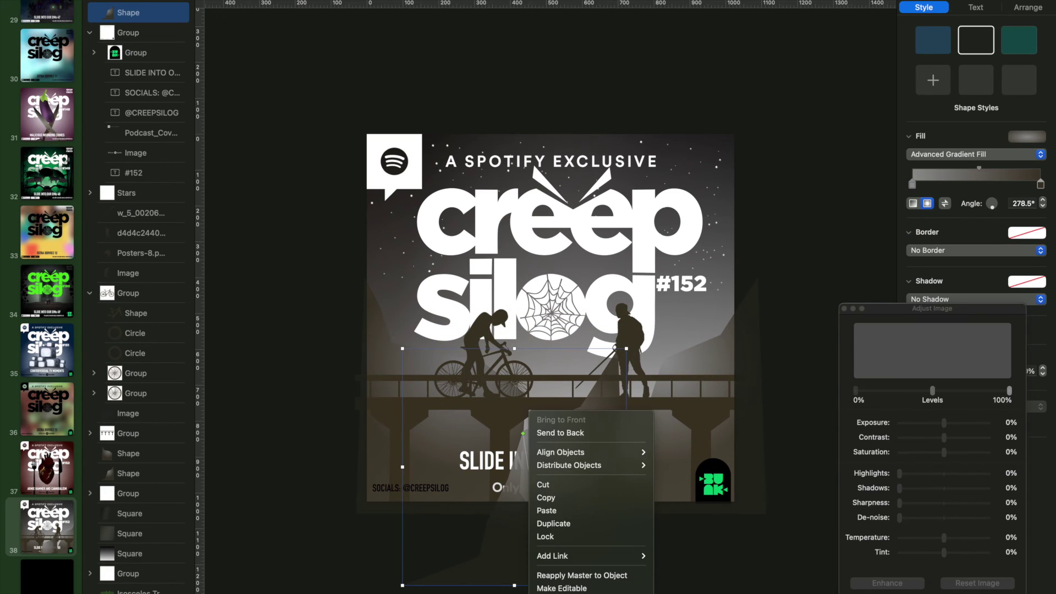
pyautogui.click(506, 572)
pyautogui.moveTo(531, 436); pyautogui.dragTo(536, 474)
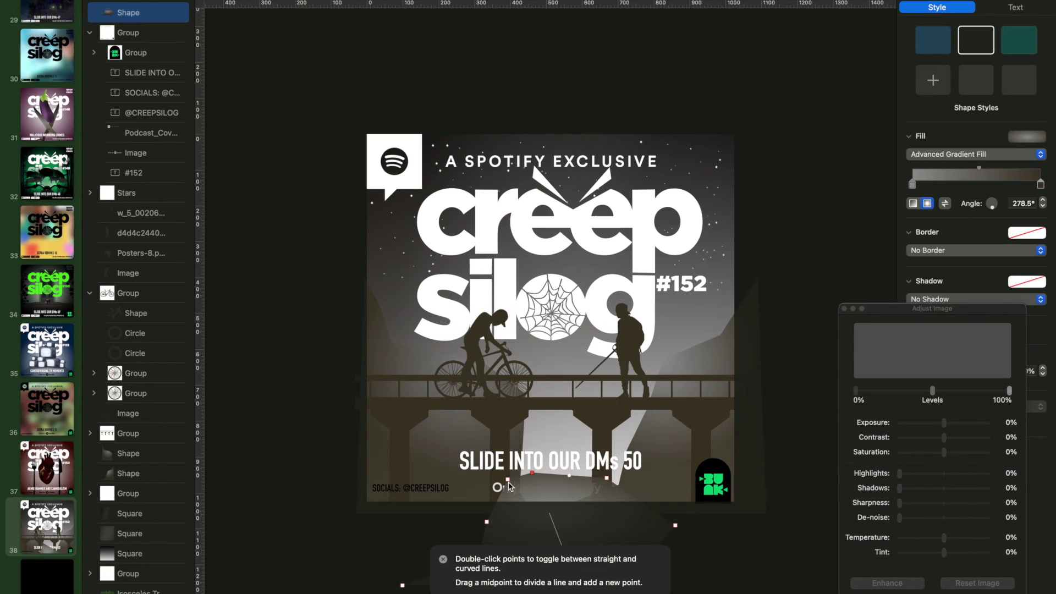
pyautogui.moveTo(128, 12); pyautogui.dragTo(135, 479)
pyautogui.click(315, 545)
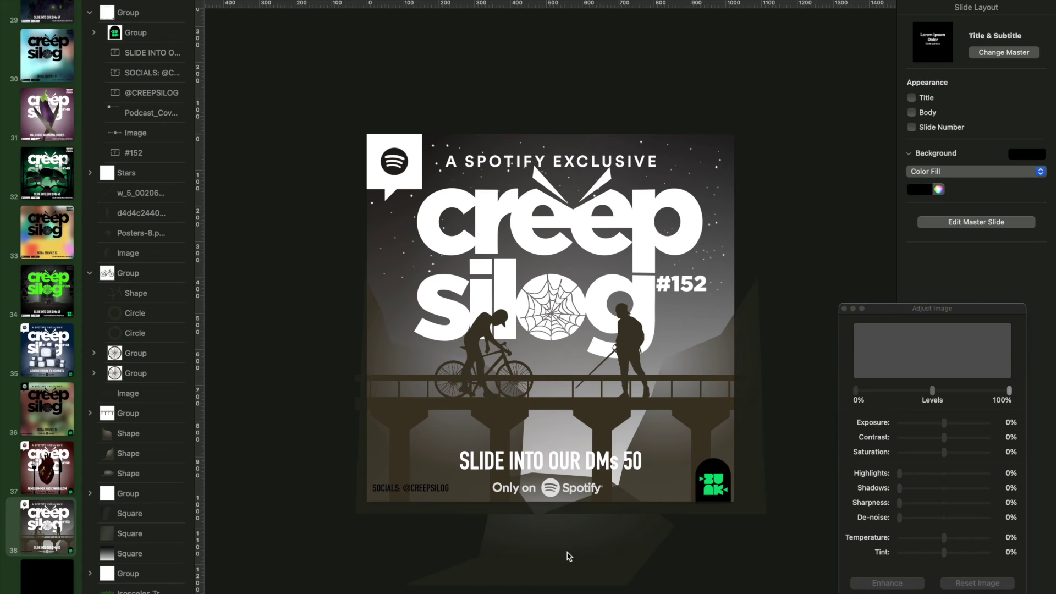
# - Set the copied cliff shape's opacity to 34% and try to refine its outline points below the bridge
pyautogui.click(565, 556)
pyautogui.moveTo(985, 372); pyautogui.dragTo(935, 371)
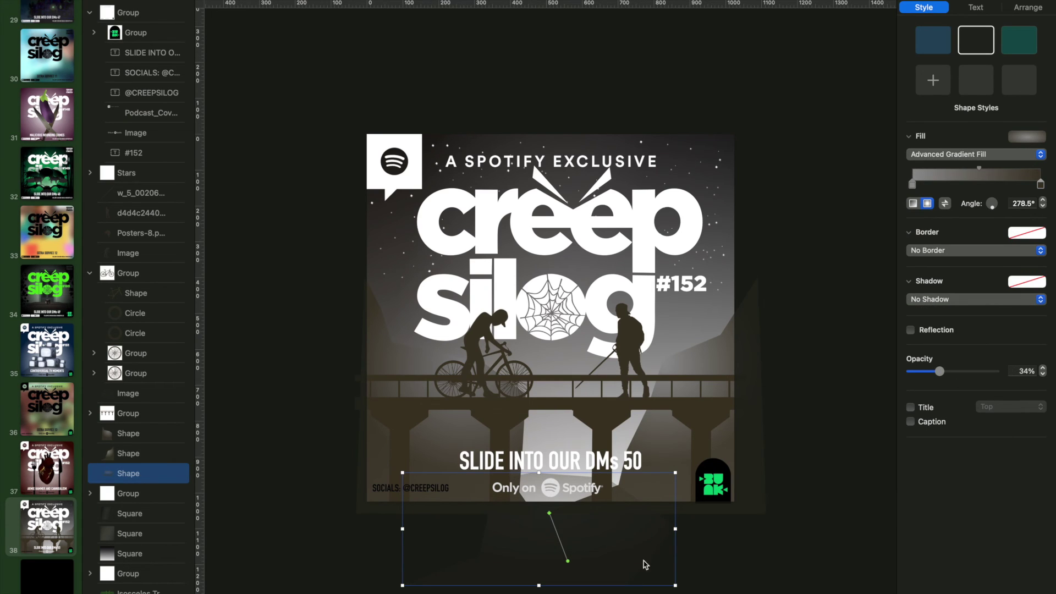
pyautogui.doubleClick(675, 547)
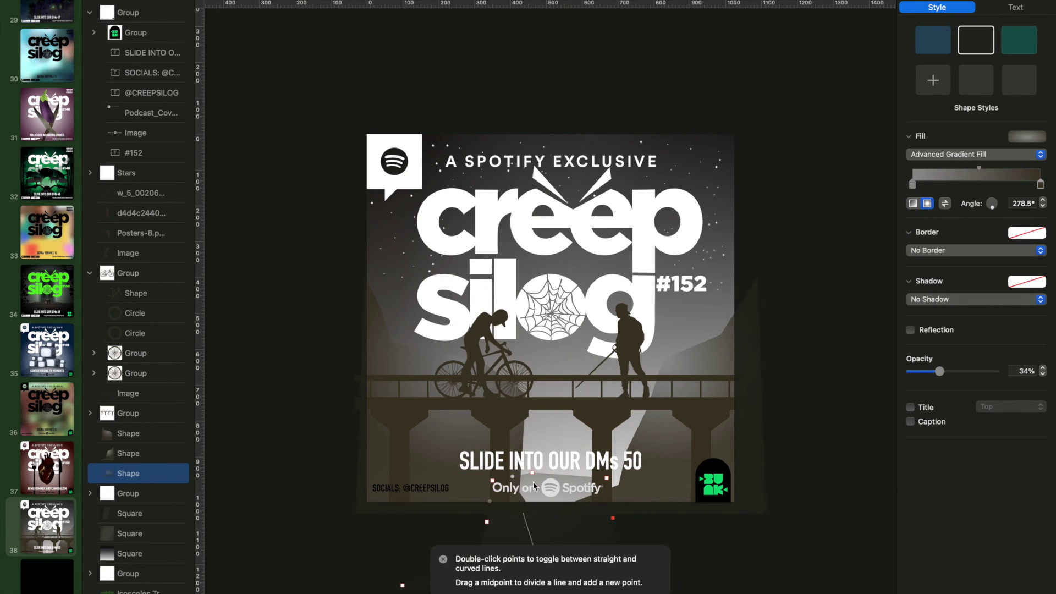
pyautogui.moveTo(493, 477); pyautogui.dragTo(492, 478)
pyautogui.press('Escape')
# - Insert a circle, give it a radial advanced gradient fill at 100% opacity, and enlarge it over the bridge's middle
pyautogui.click(555, 8)
pyautogui.click(660, 97)
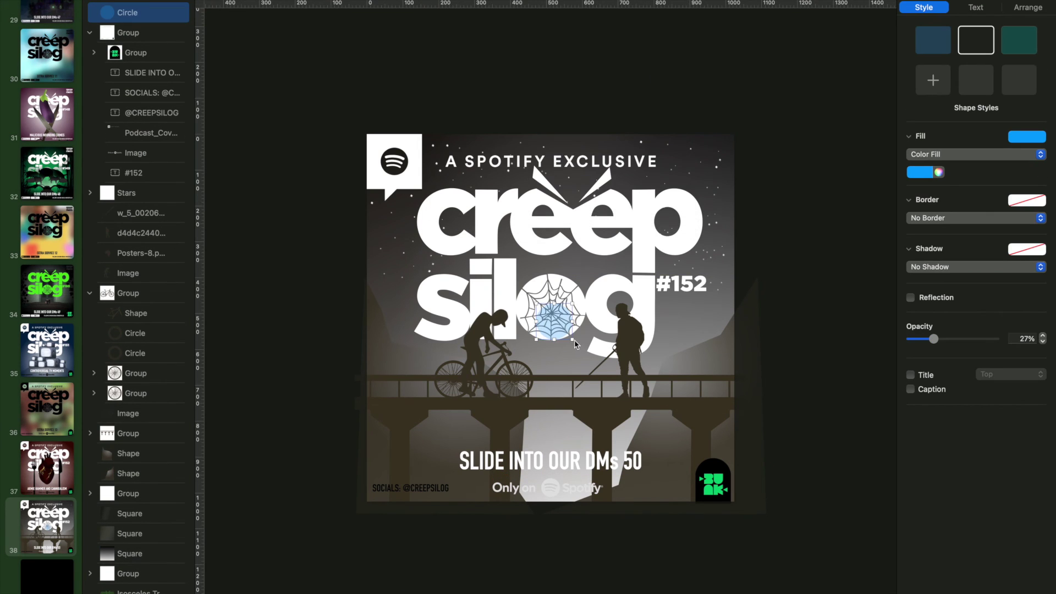
pyautogui.click(969, 159)
pyautogui.click(974, 205)
pyautogui.click(995, 371)
pyautogui.moveTo(605, 352); pyautogui.dragTo(592, 366)
# - Fade the circle's outer gradient colour and place it as a glow at the cover's lower edge, layered behind the cliff shapes
pyautogui.doubleClick(1040, 185)
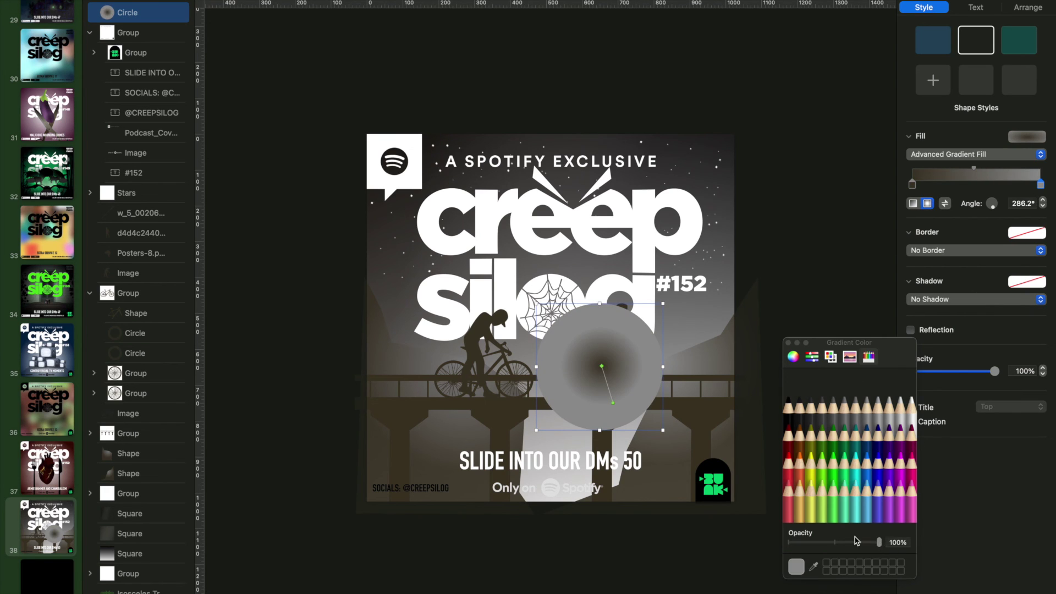
pyautogui.moveTo(664, 307); pyautogui.dragTo(577, 526)
pyautogui.moveTo(113, 12); pyautogui.dragTo(132, 466)
pyautogui.click(359, 540)
pyautogui.click(788, 342)
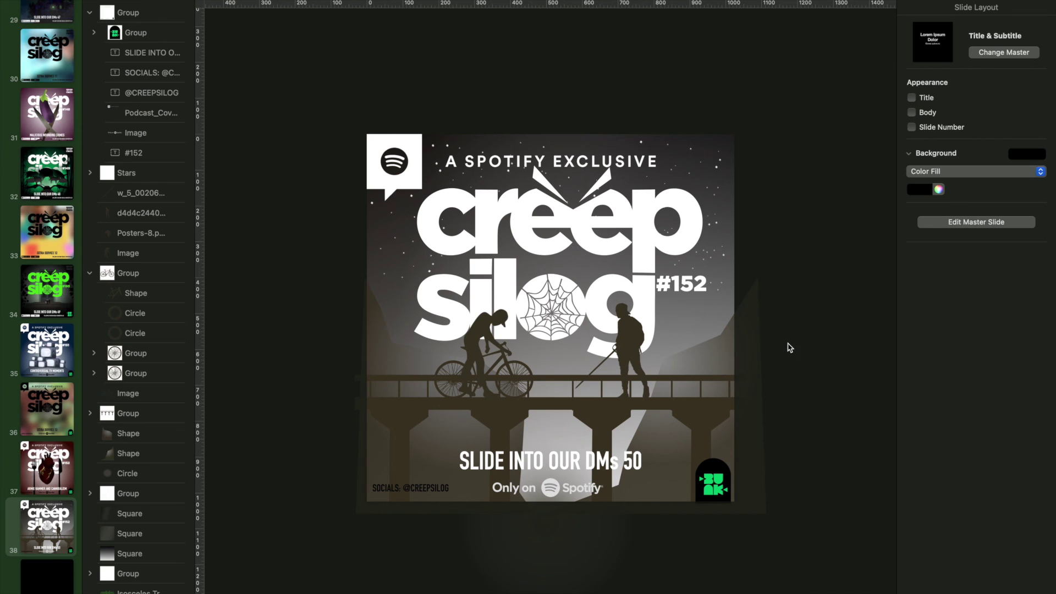
pyautogui.click(383, 486)
pyautogui.click(140, 95)
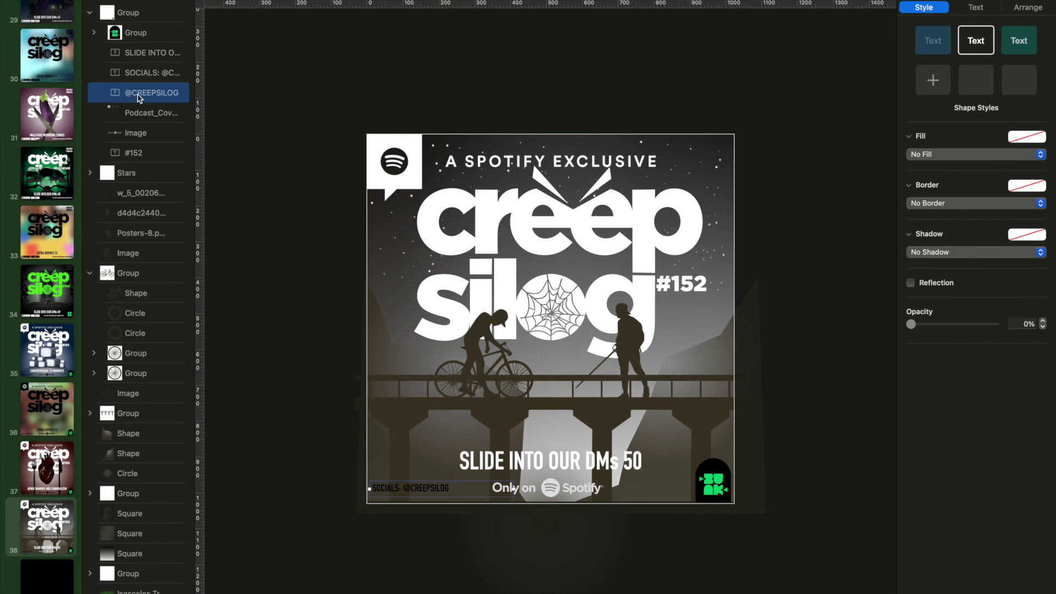
pyautogui.click(975, 7)
pyautogui.click(1040, 202)
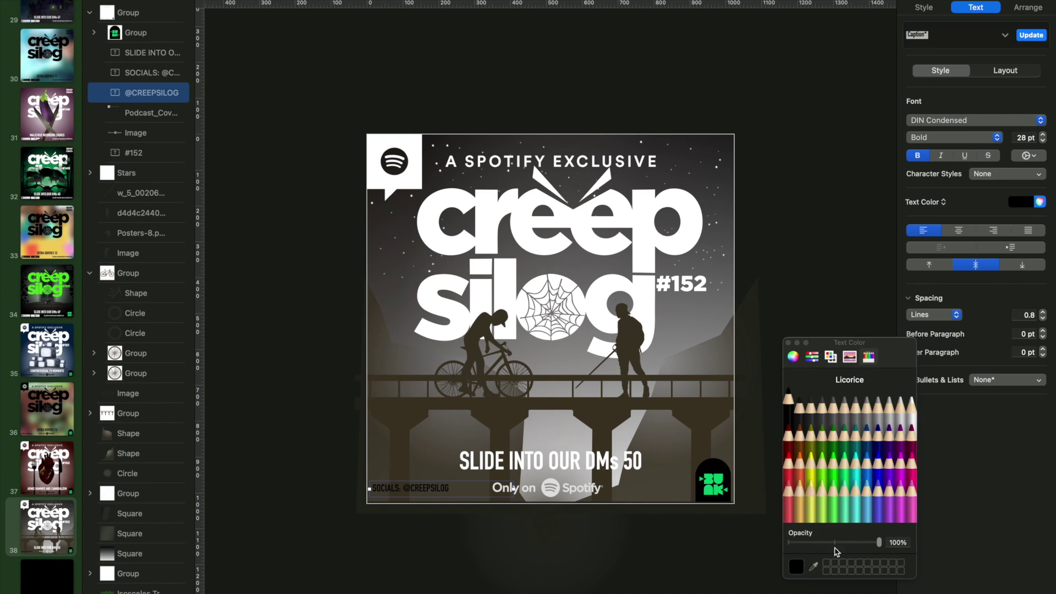
pyautogui.press('super+z')
pyautogui.press('super+shift+z')
pyautogui.press('Delete')
pyautogui.click(149, 73)
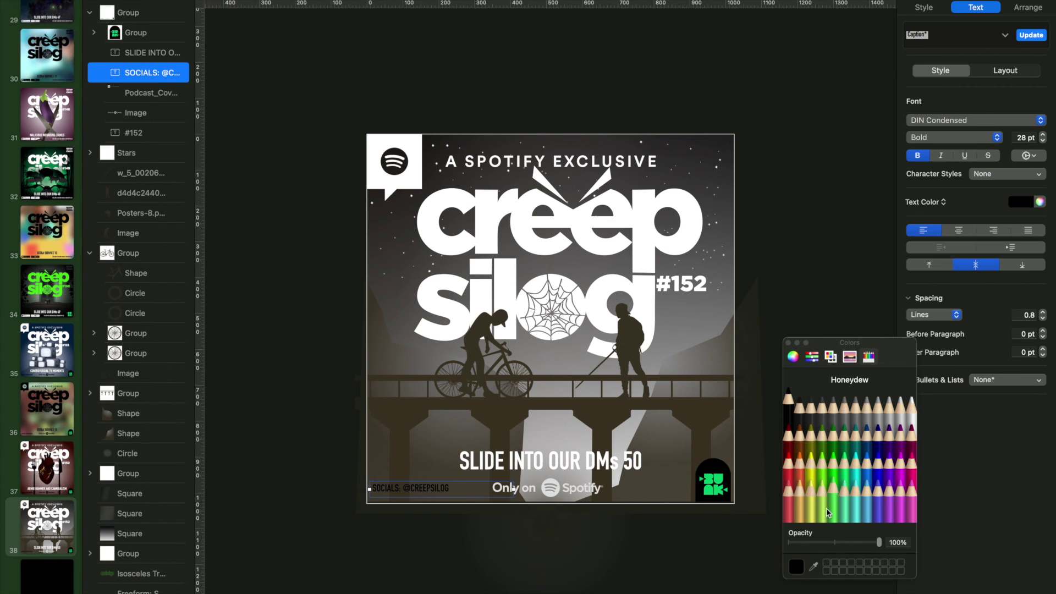
pyautogui.moveTo(795, 567); pyautogui.dragTo(512, 488)
pyautogui.click(830, 184)
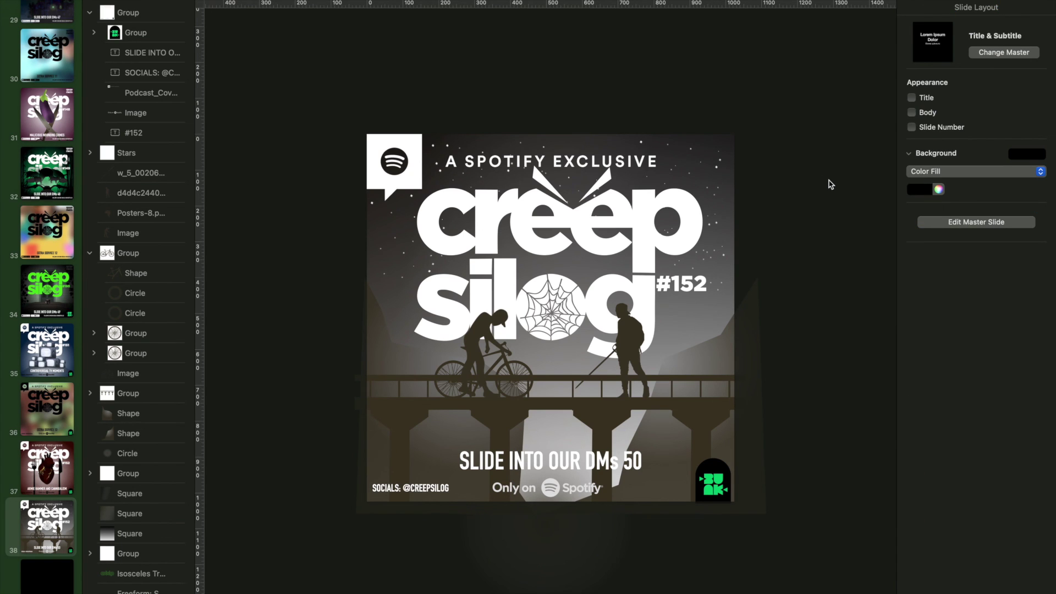